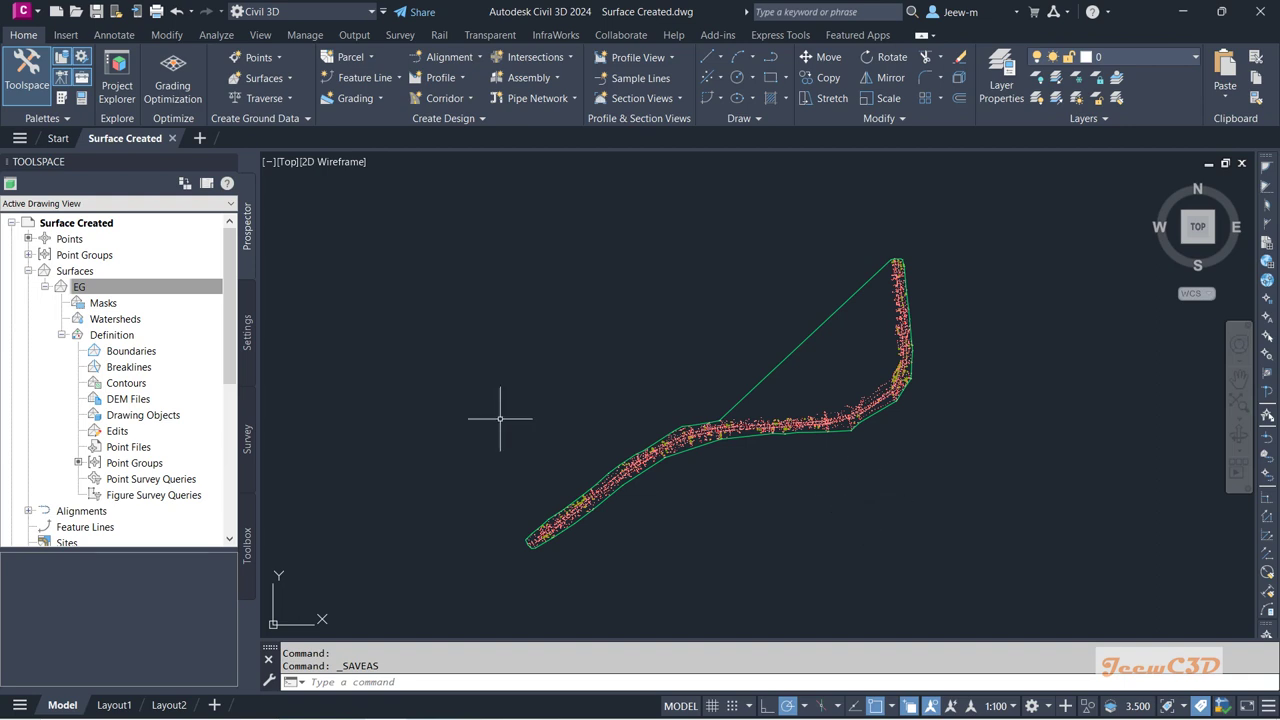
Change the surface style of the EG surface to _No Display in its surface properties
left_click(89, 288)
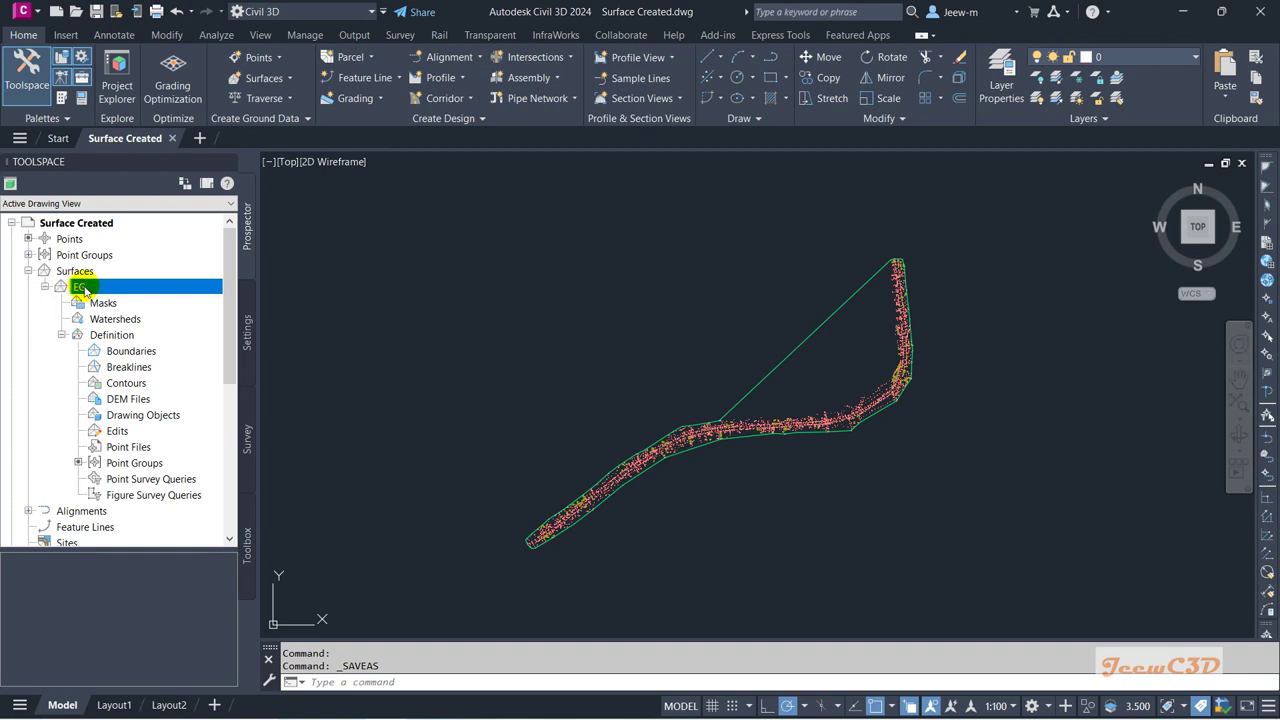
right_click(82, 288)
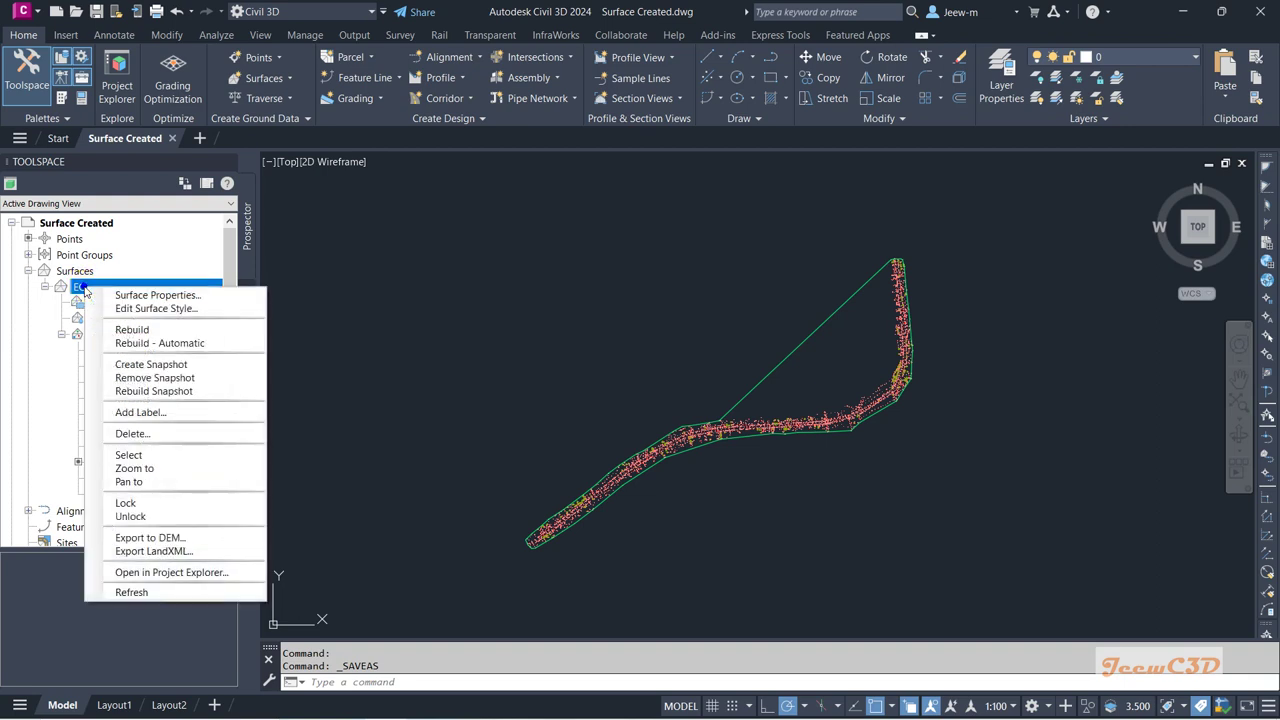
left_click(141, 293)
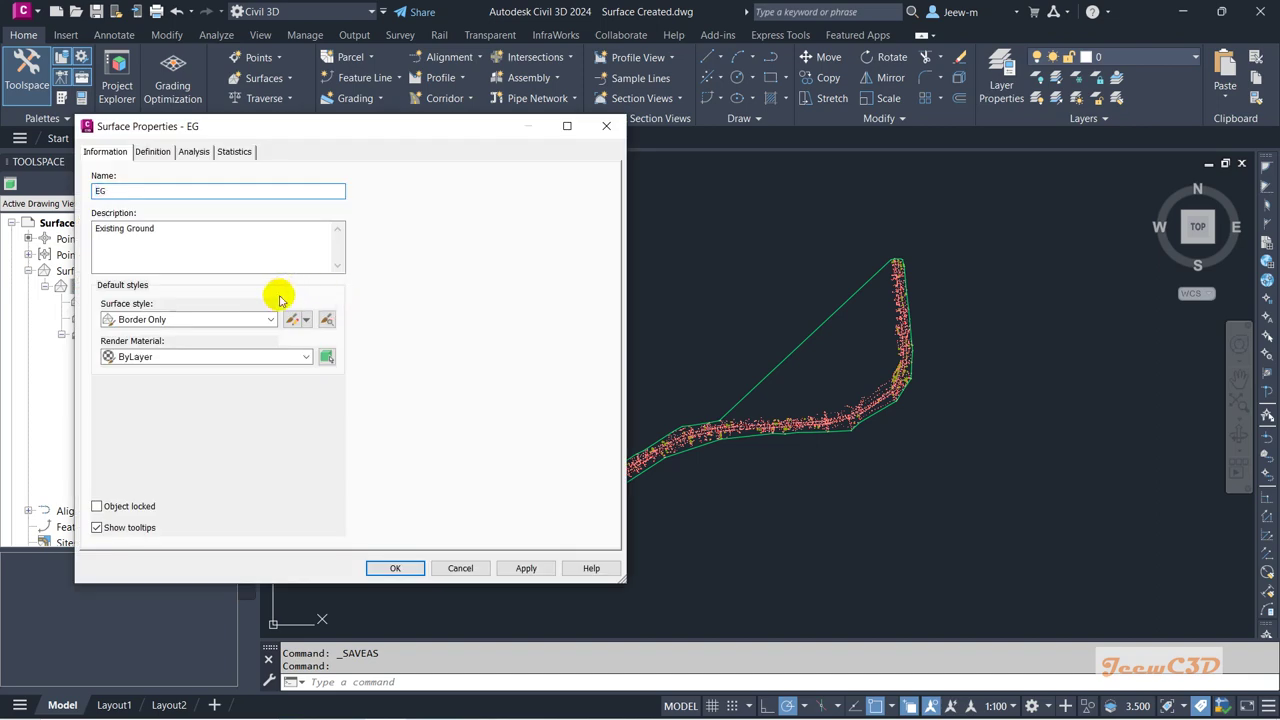
left_click(190, 319)
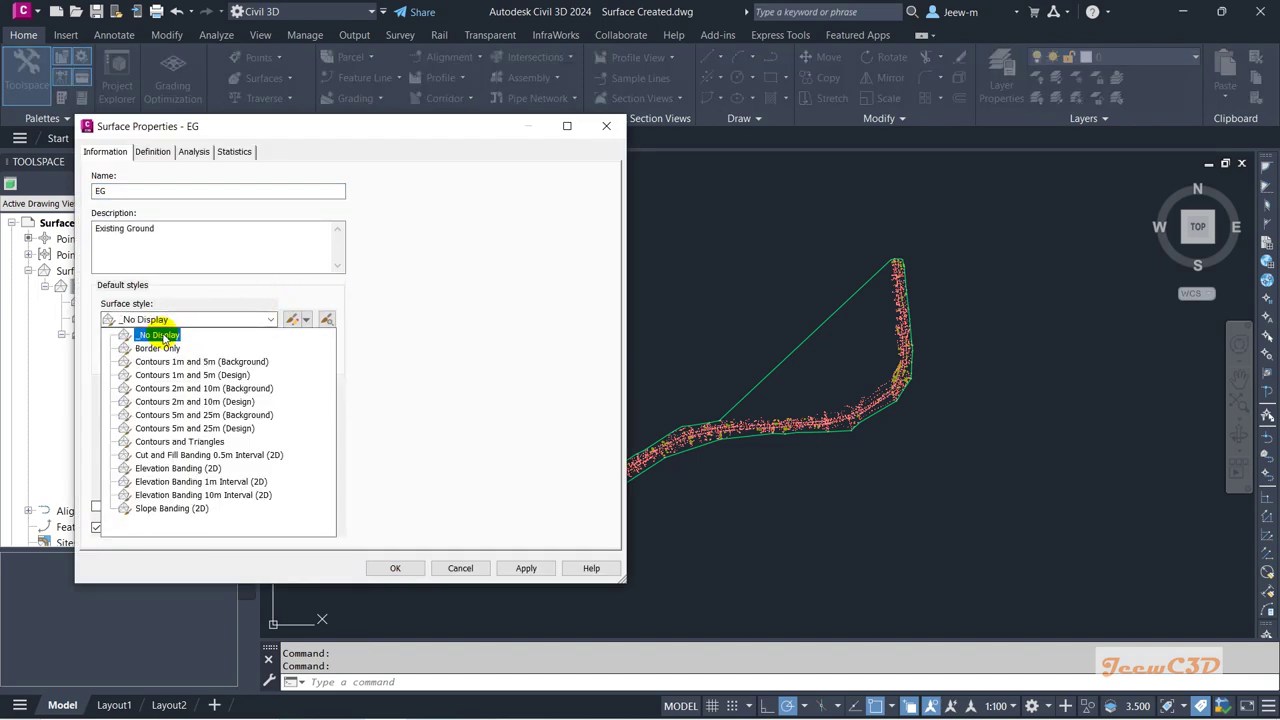
left_click(158, 335)
left_click(395, 568)
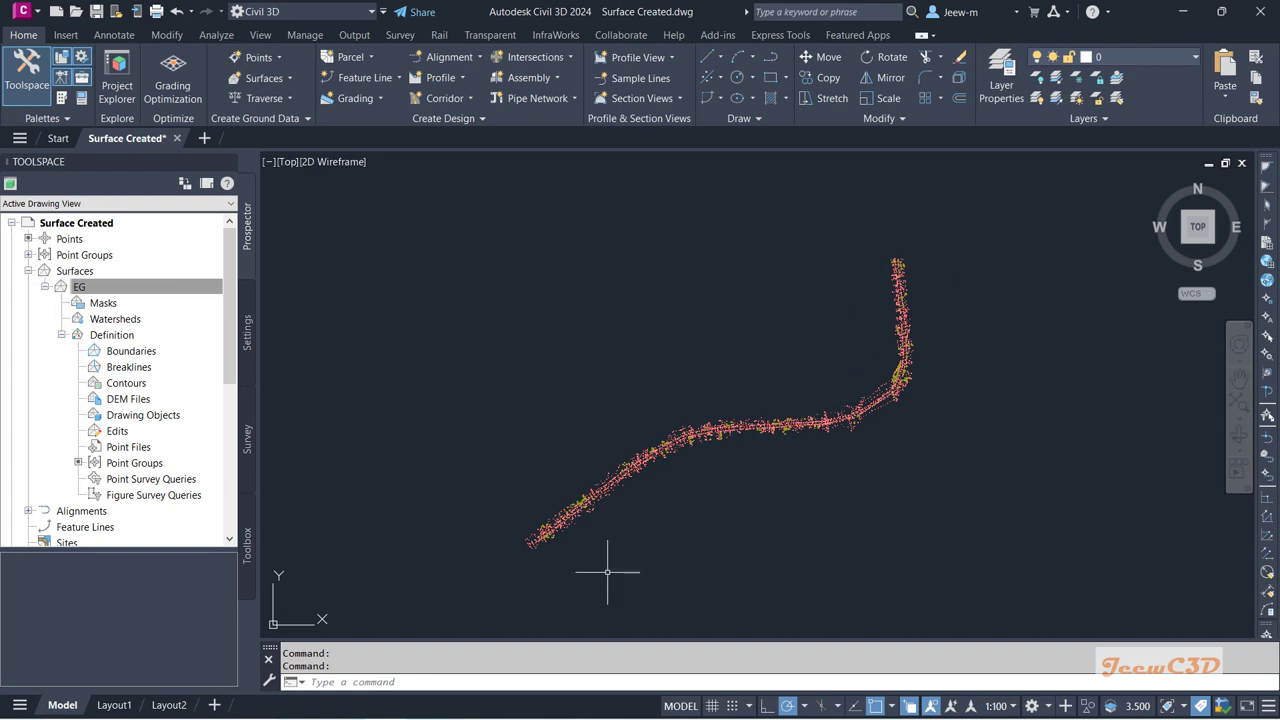
With object snap off, start a polyline just outside the southwest end of the survey points and draw its first segment along their southeast side
left_click(355, 680)
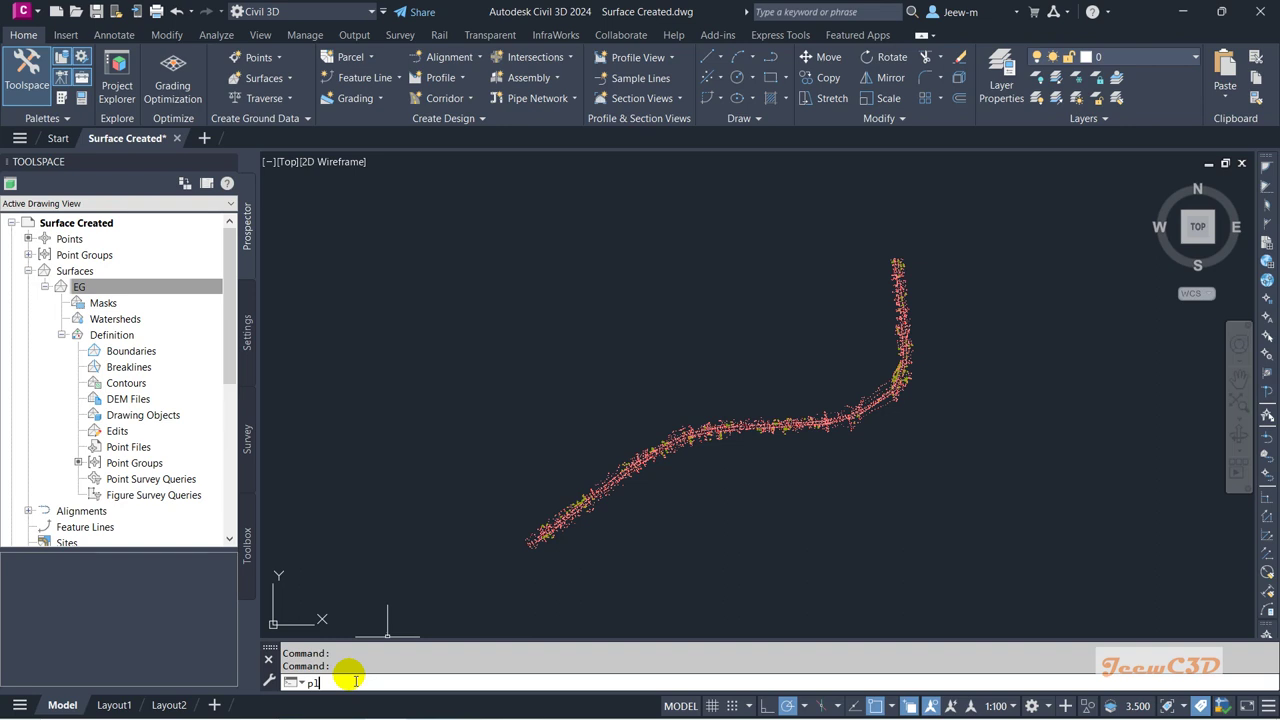
type("pl")
key("Return")
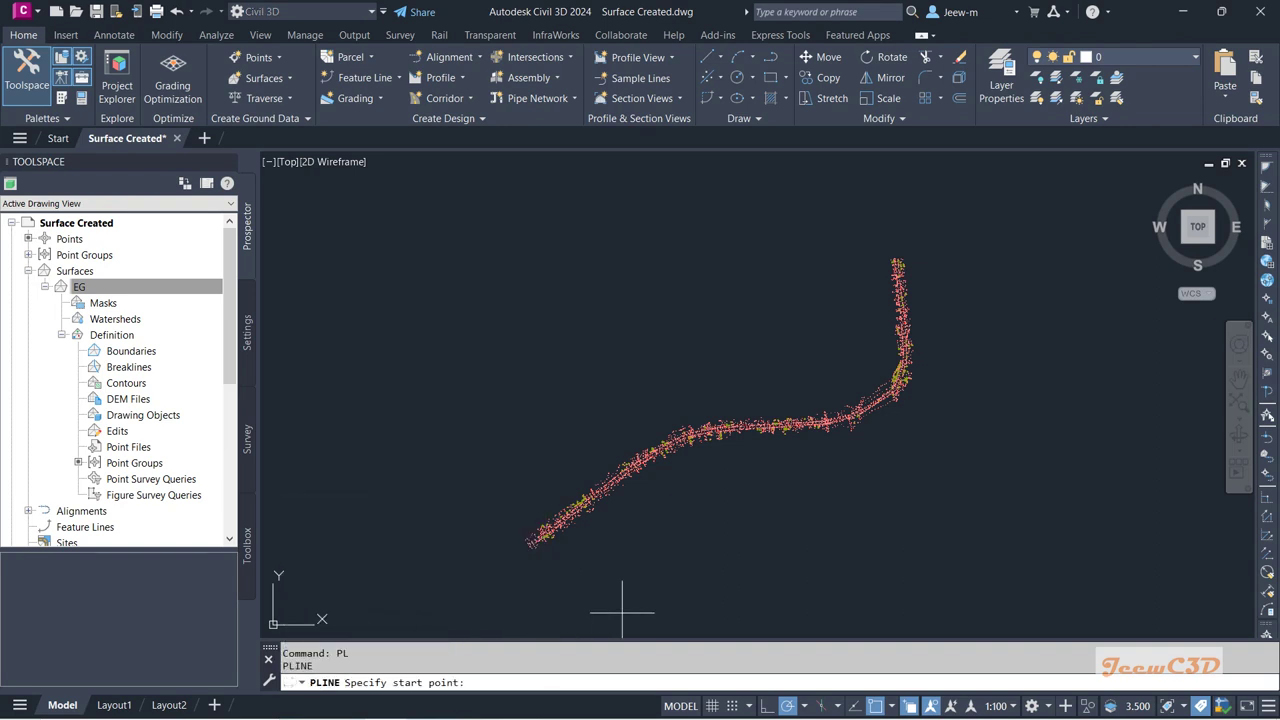
left_click(873, 708)
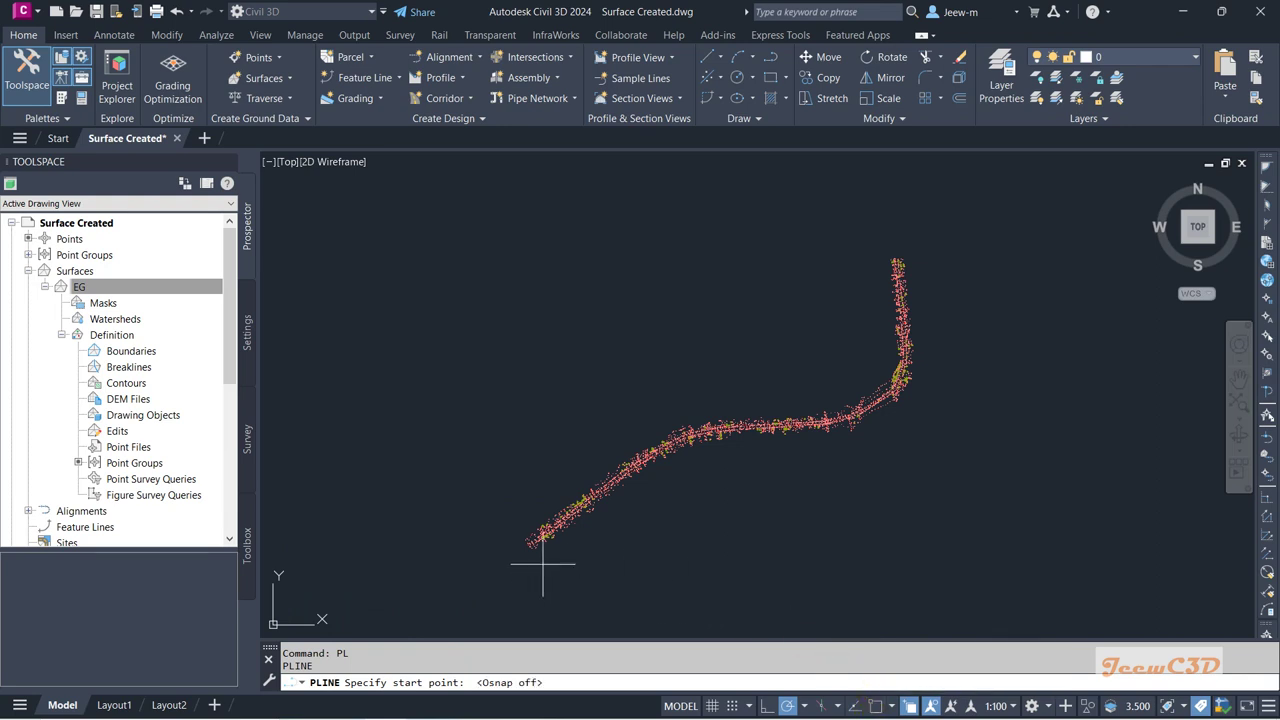
scroll(544, 572, "up", 5)
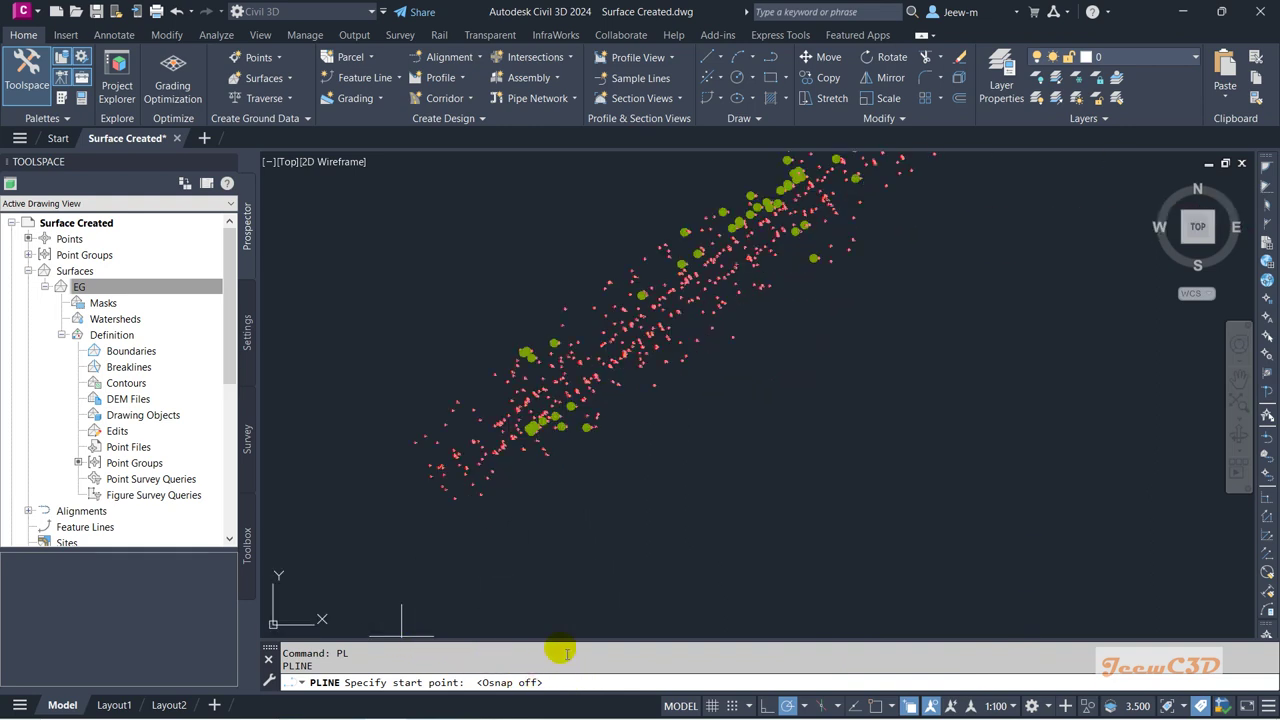
left_click(467, 525)
scroll(600, 480, "down", 2)
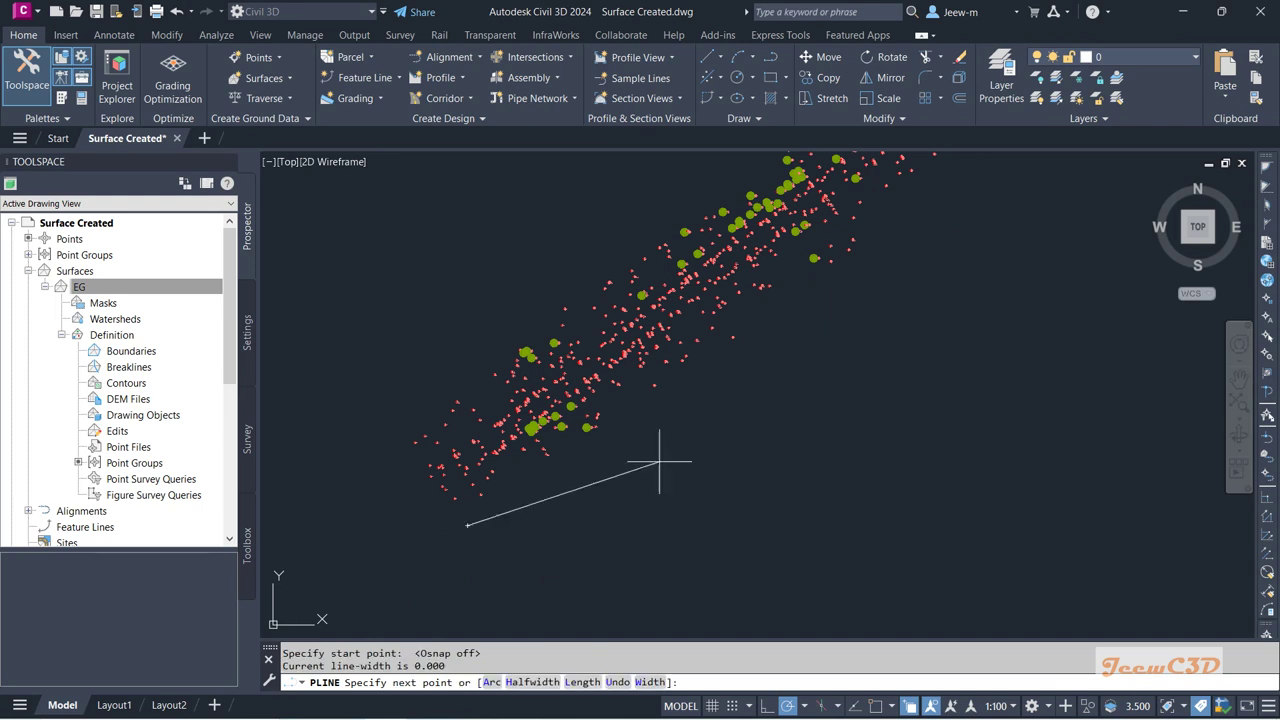
left_click(780, 345)
Continue the polyline northeast just outside the points, following their southern side to where the strip levels out
scroll(666, 449, "down", 2)
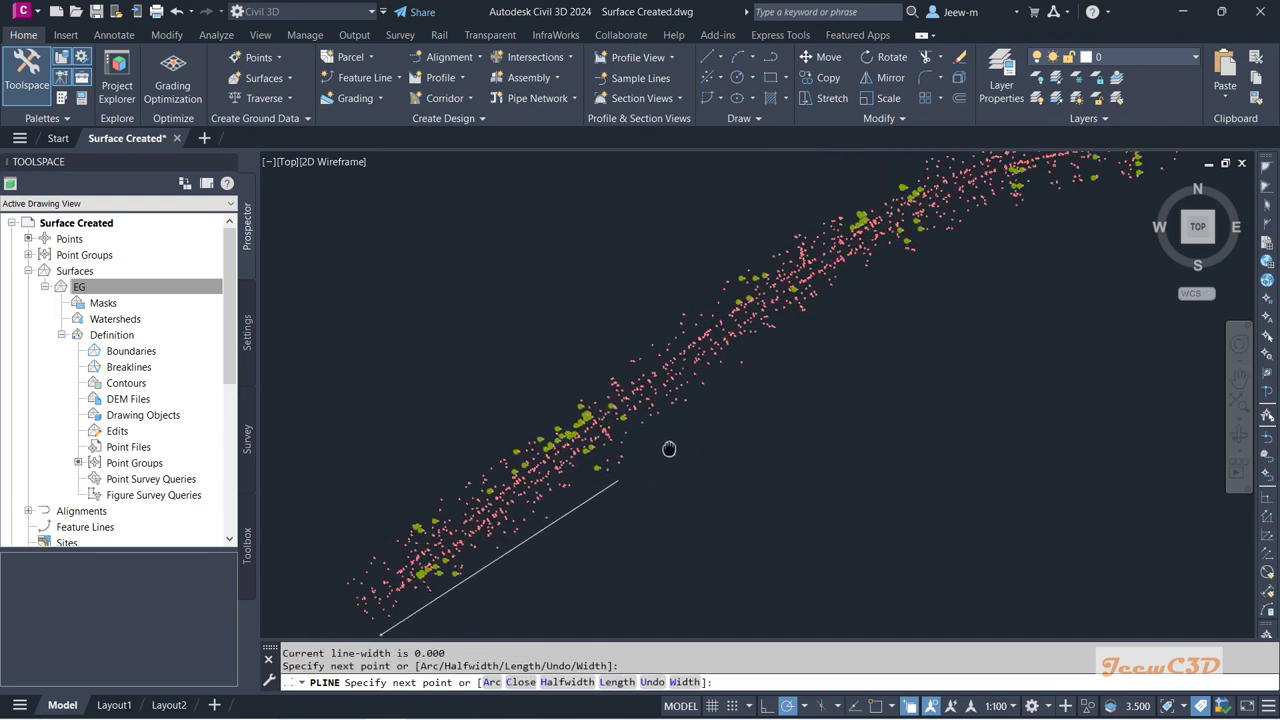
scroll(651, 449, "up", 2)
left_click(649, 442)
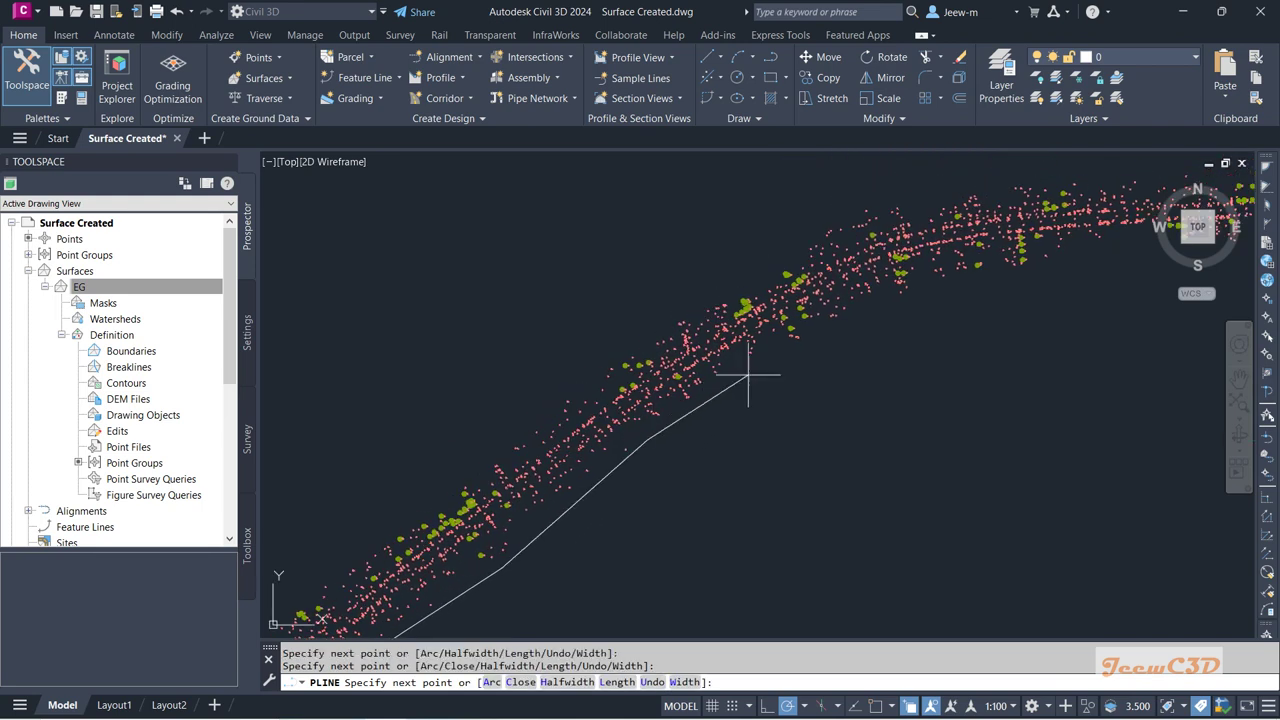
mouse_move(803, 360)
middle_mouse_down()
mouse_move(734, 413)
mouse_move(723, 396)
middle_mouse_up()
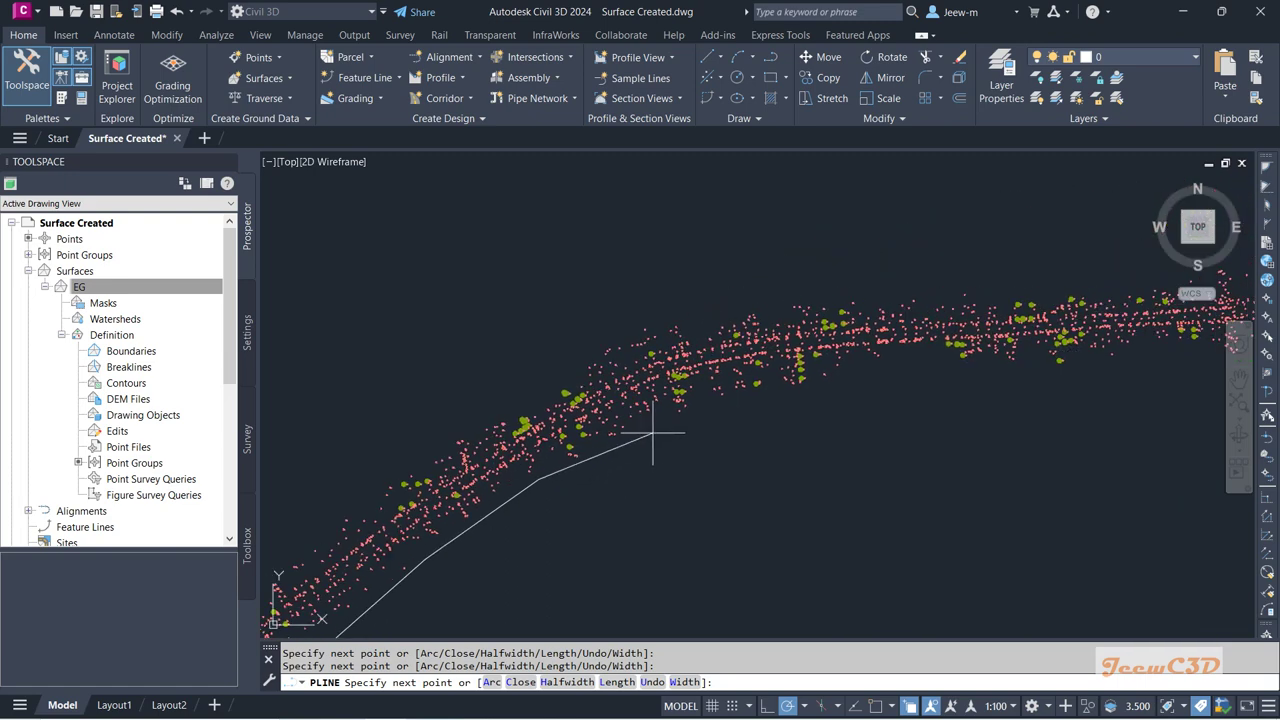
left_click(677, 420)
left_click(822, 394)
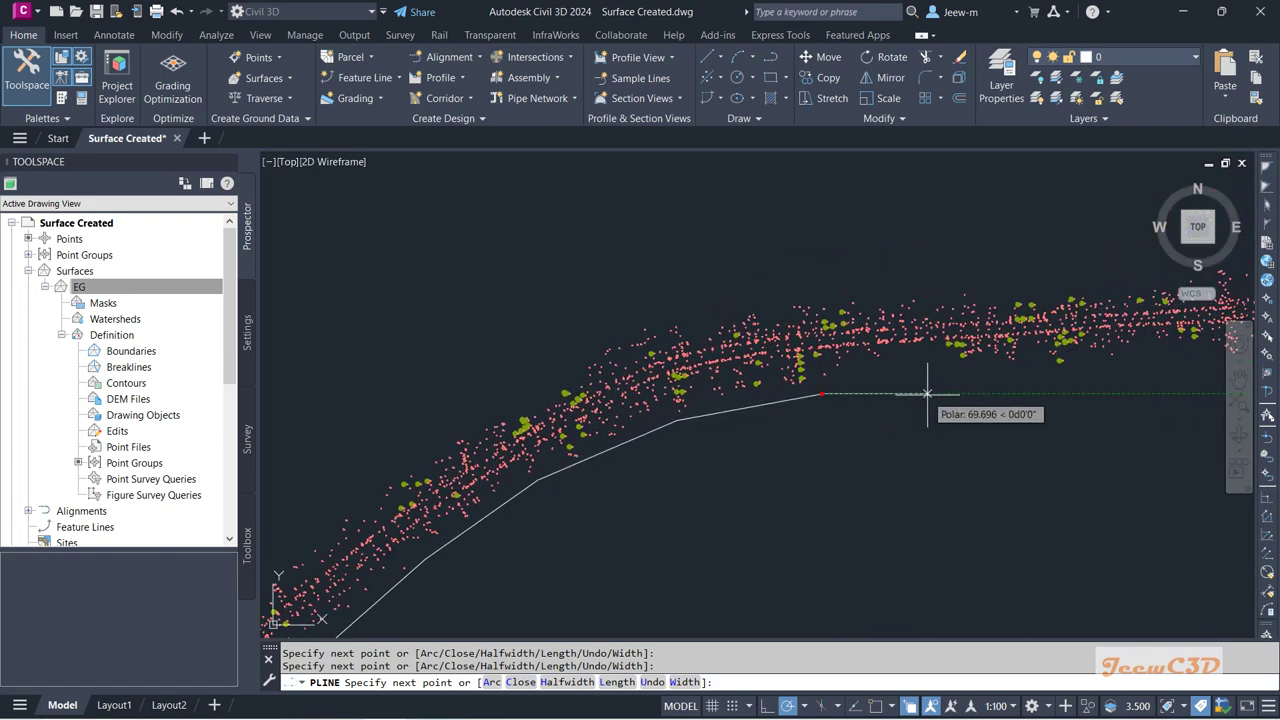
Extend the polyline east along the south side of the middle stretch and around the outside of the eastern bend
middle_click_drag(929, 391, 657, 443)
left_click(640, 421)
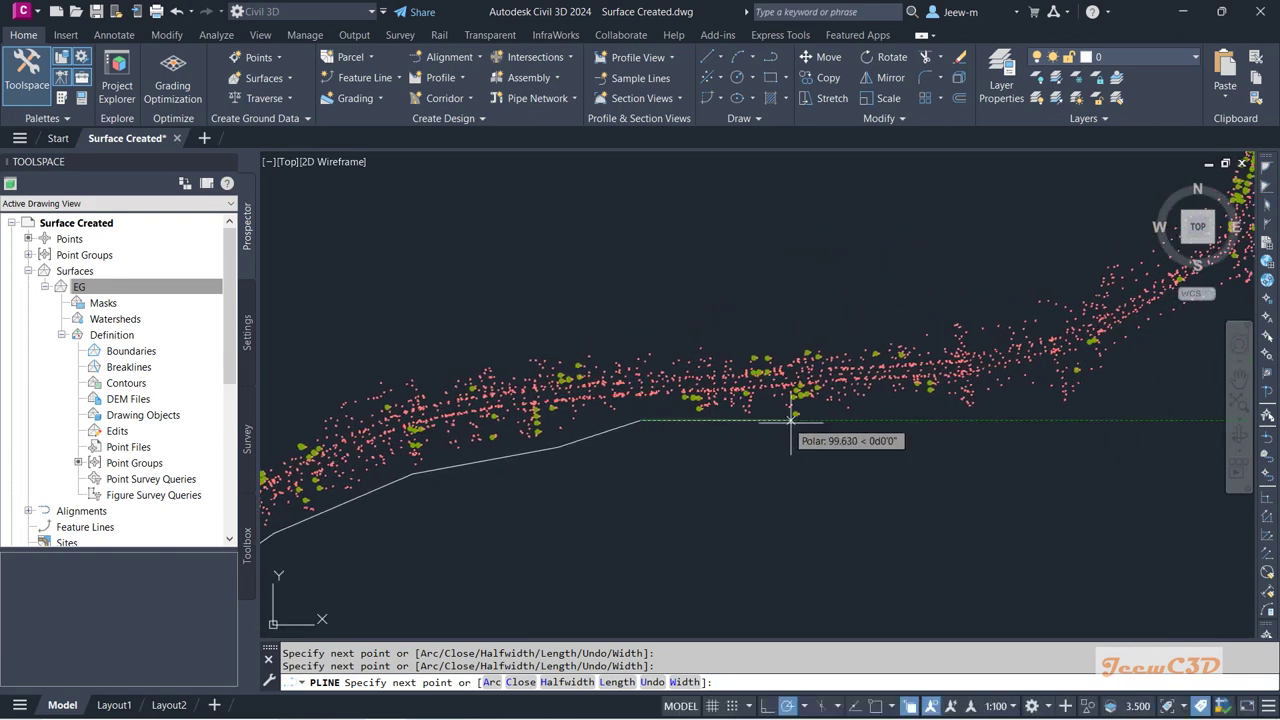
middle_click_drag(895, 420, 630, 476)
left_click(690, 477)
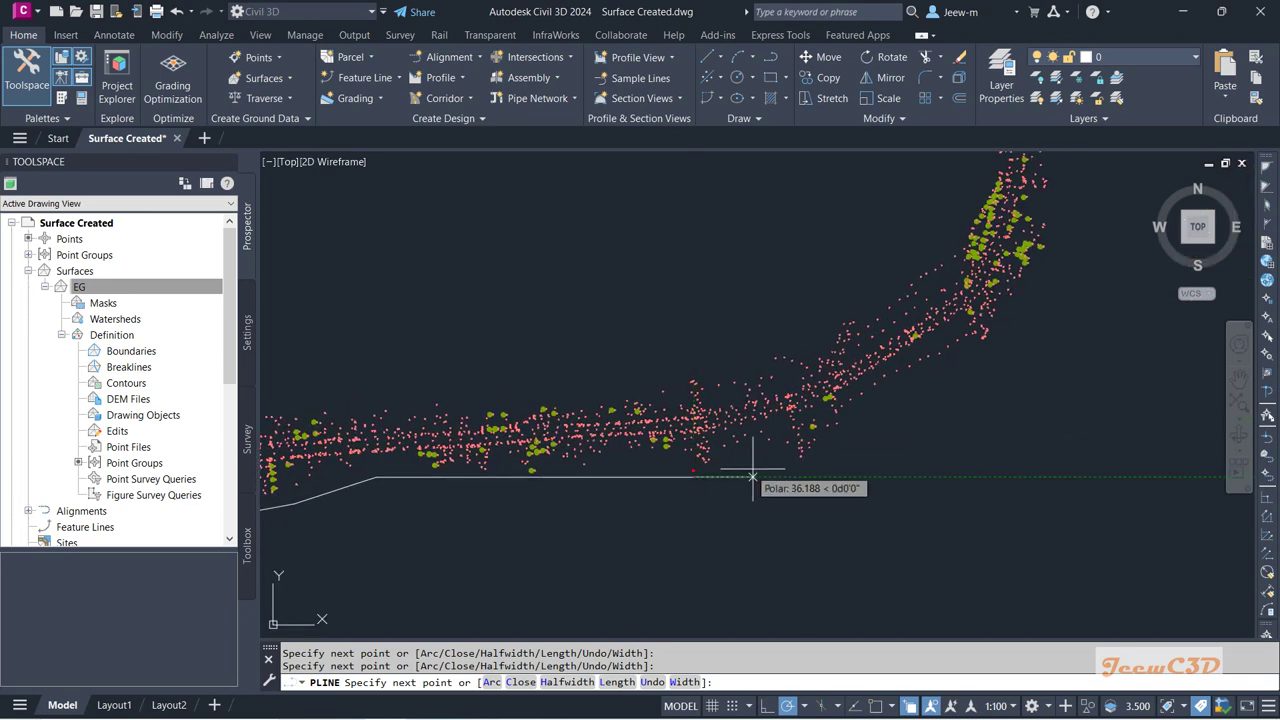
left_click(813, 462)
left_click(893, 406)
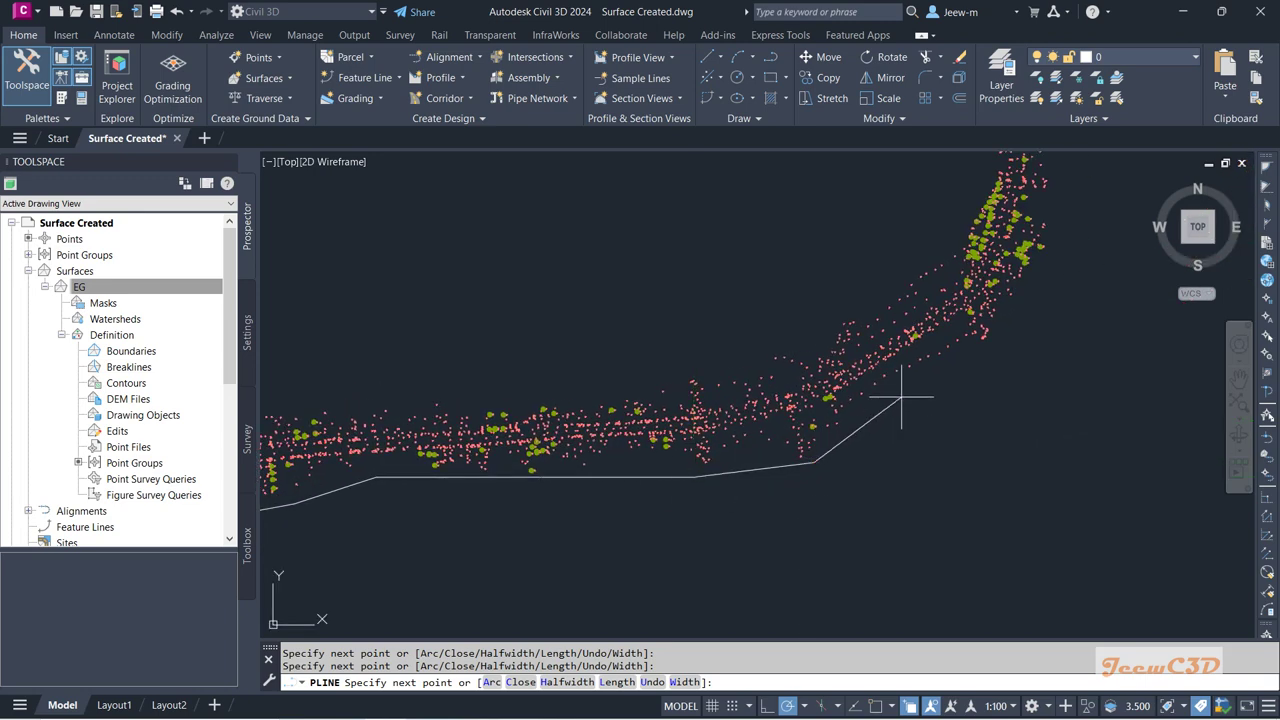
middle_click_drag(971, 362, 786, 524)
left_click(802, 513)
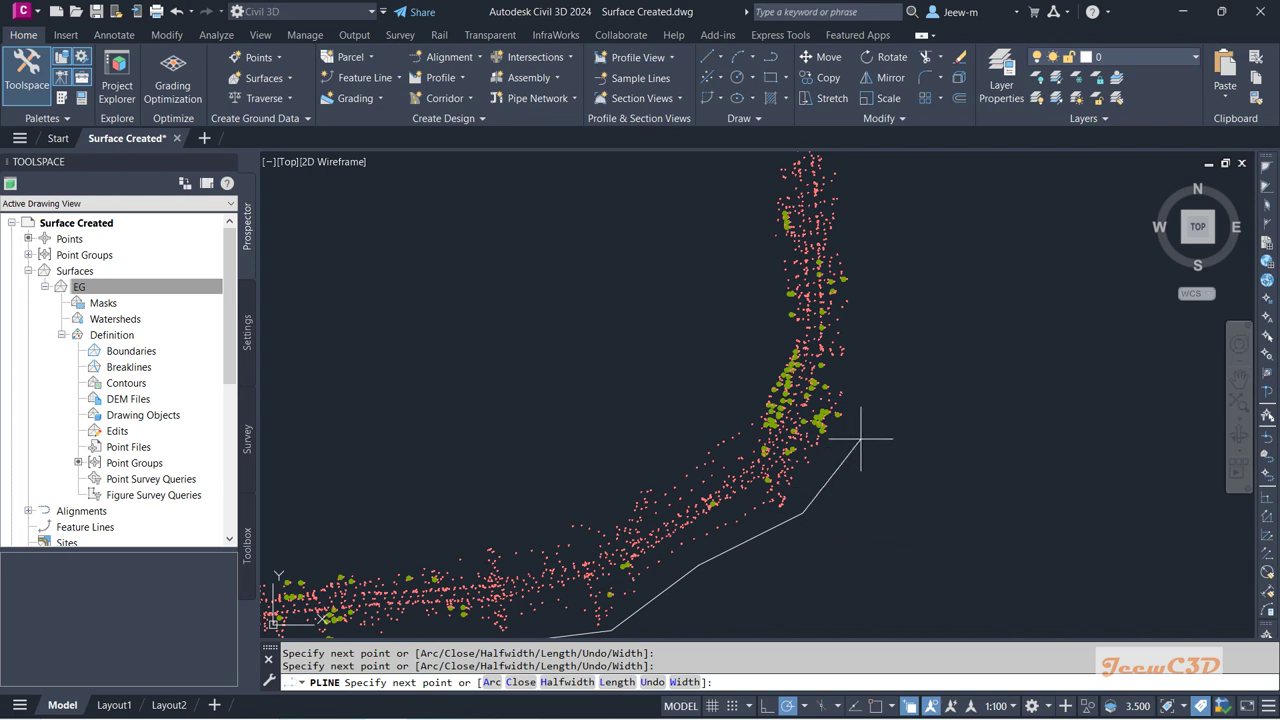
left_click(865, 390)
Turn polar tracking off and carry the polyline up the east side of the northern stretch and across its north end
middle_click_drag(855, 276, 843, 423)
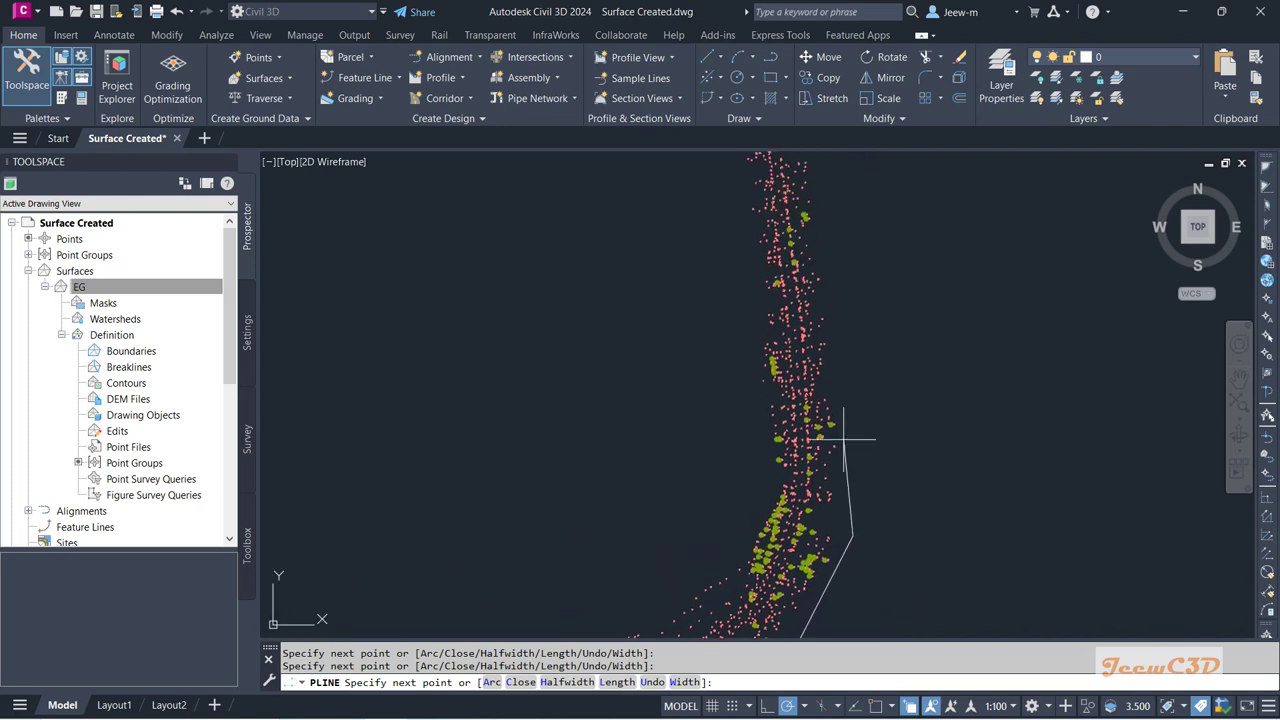
left_click(785, 706)
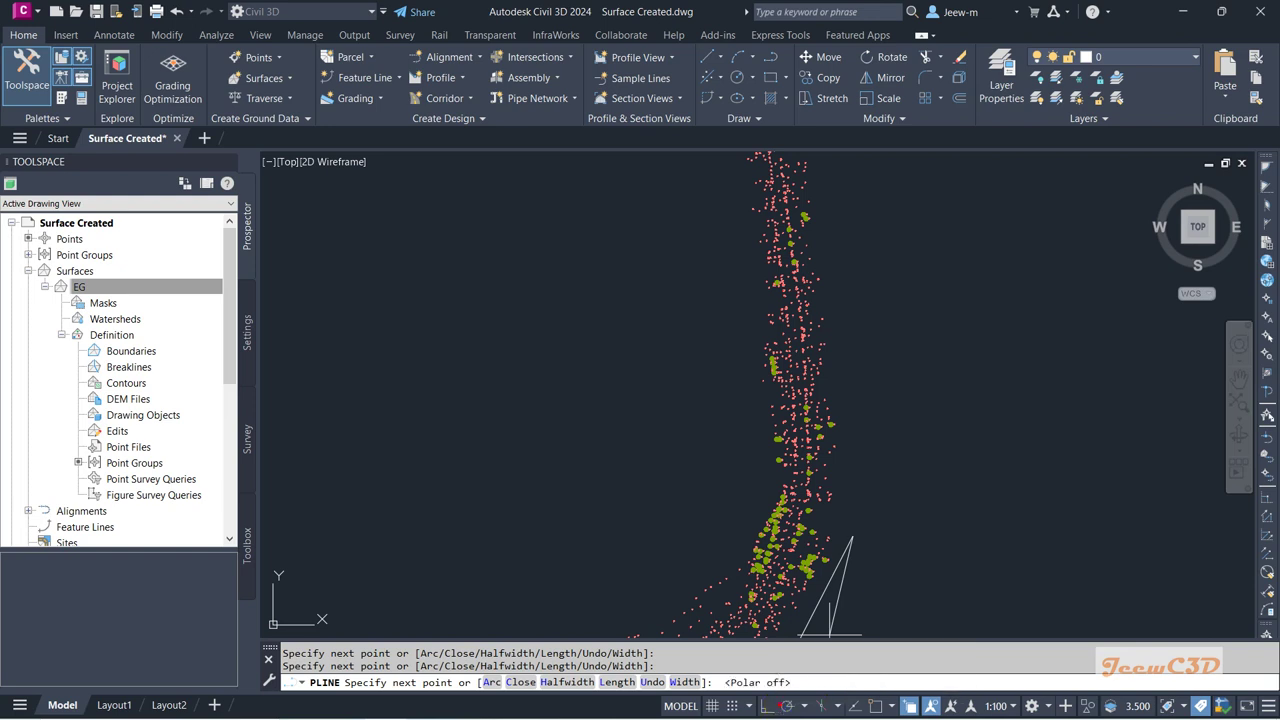
middle_click_drag(843, 384, 854, 580)
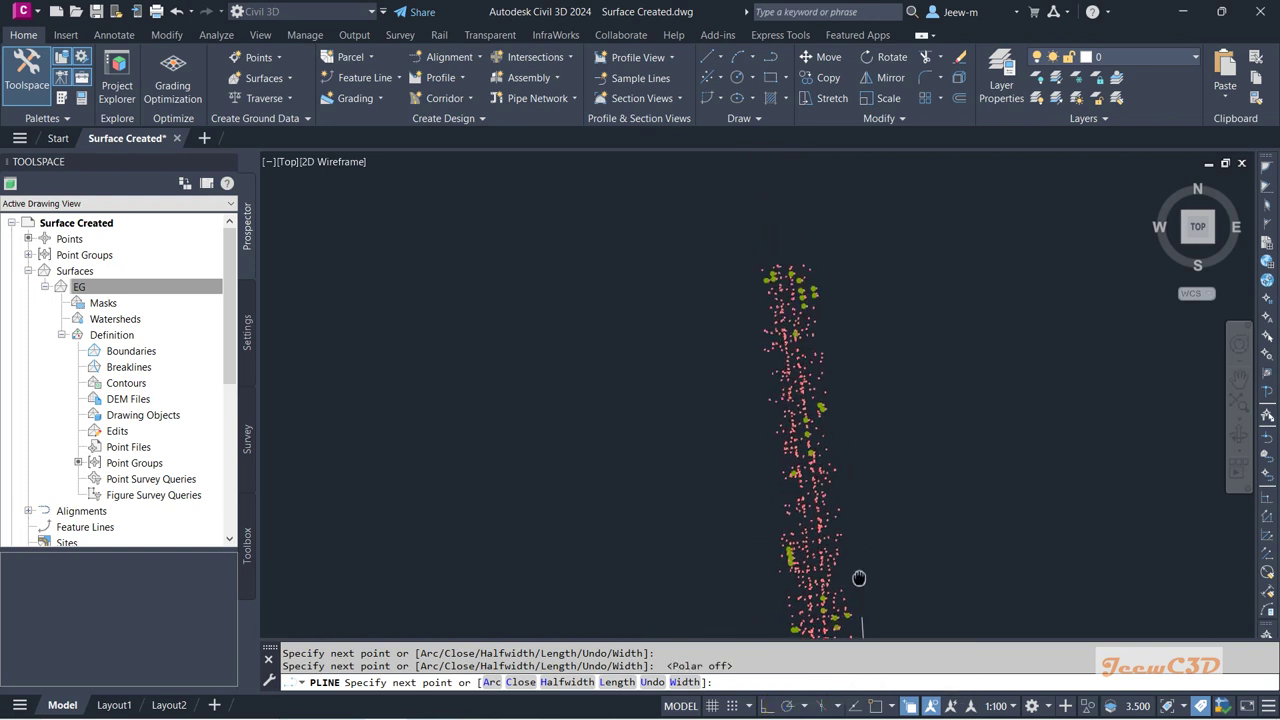
left_click(831, 269)
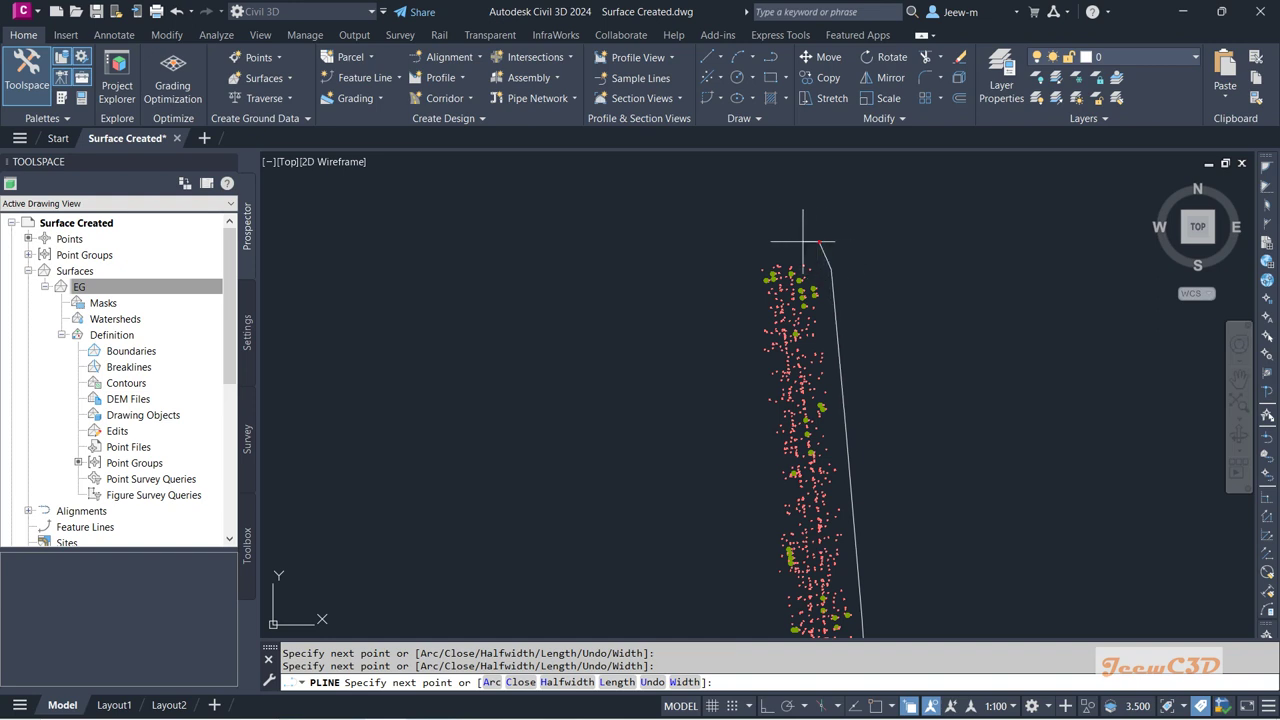
left_click(820, 242)
left_click(756, 246)
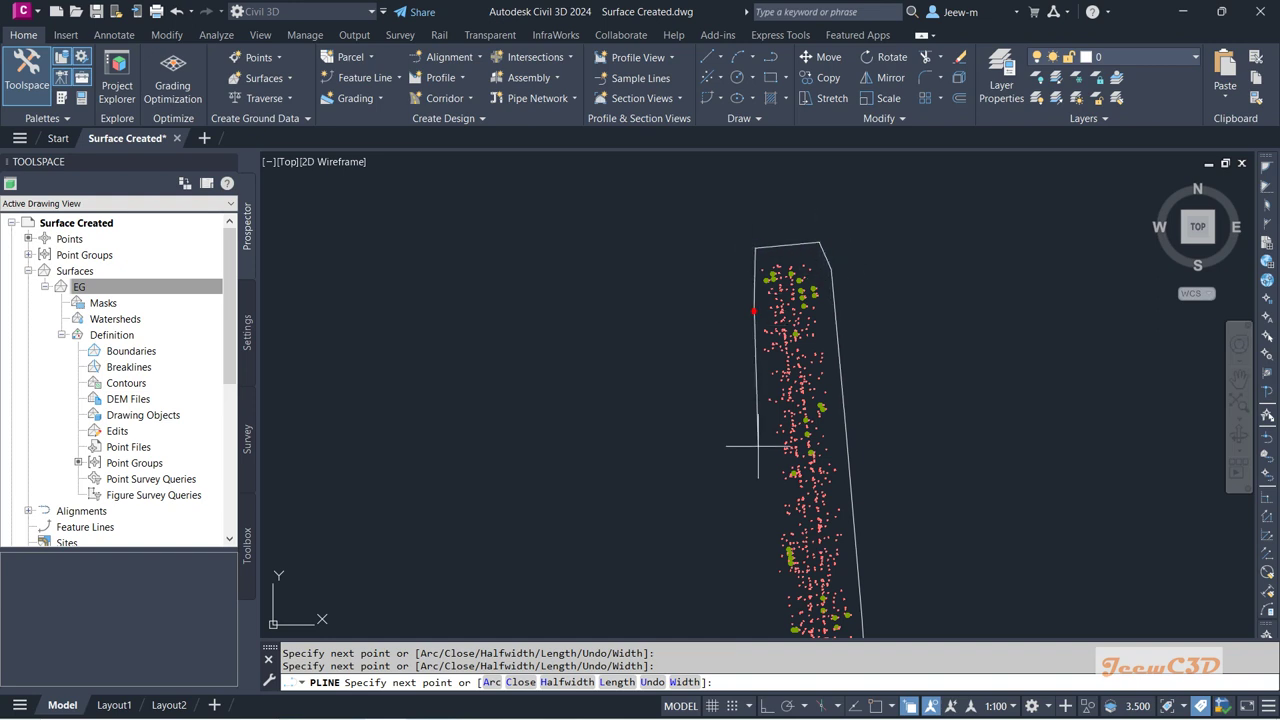
Bring the polyline down the west side of the northern stretch to the inside of the bend, undoing the vertex misplaced among the points
mouse_move(737, 443)
middle_mouse_down()
mouse_move(725, 300)
mouse_move(706, 386)
mouse_move(695, 342)
middle_mouse_up()
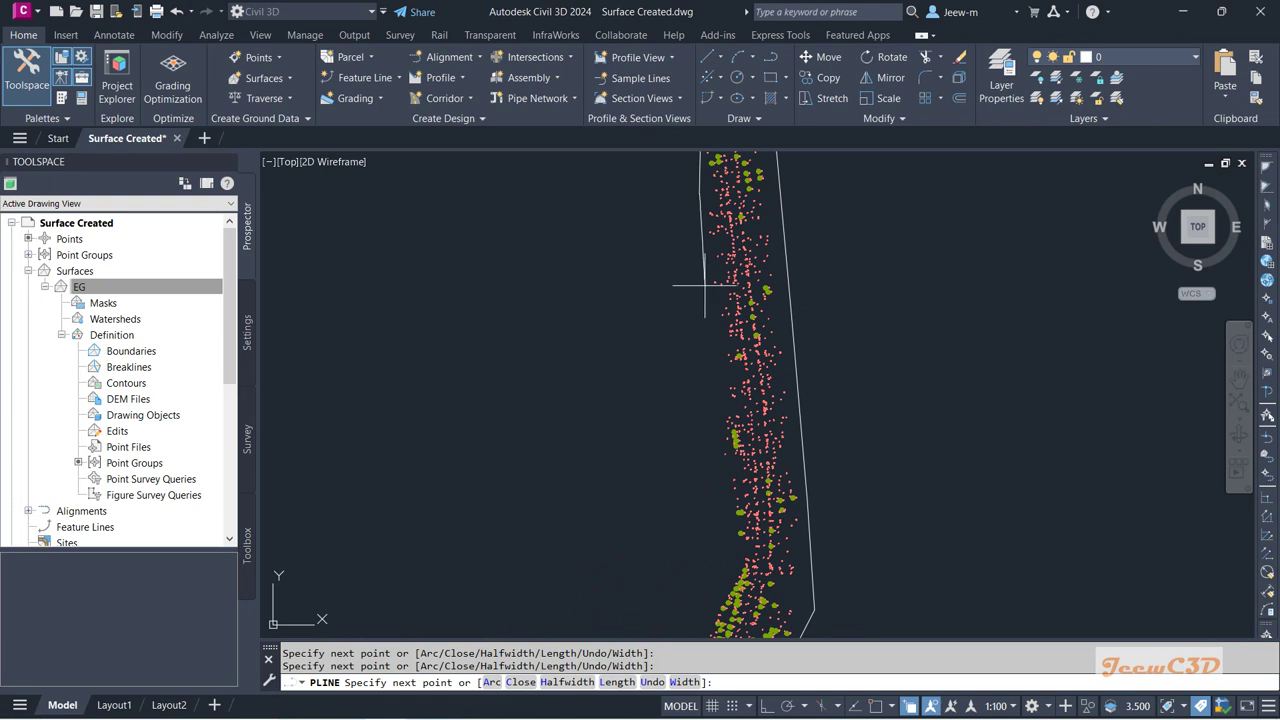
left_click(720, 401)
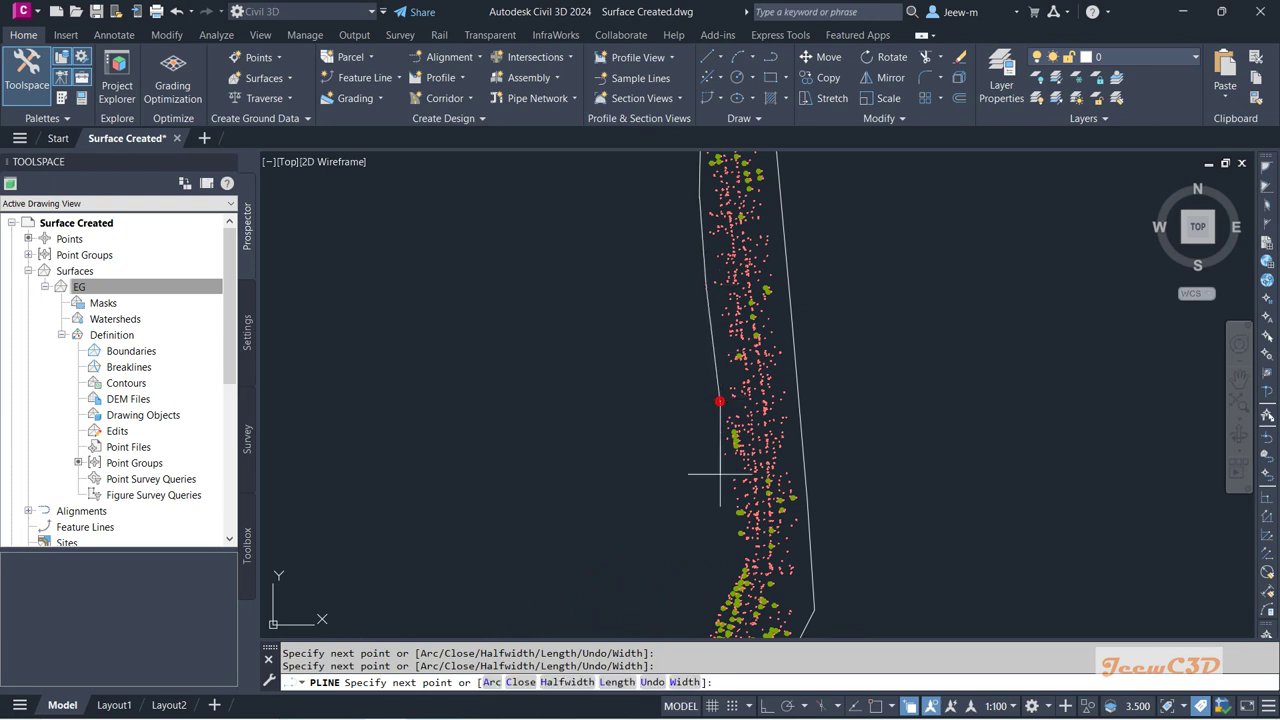
left_click(786, 537)
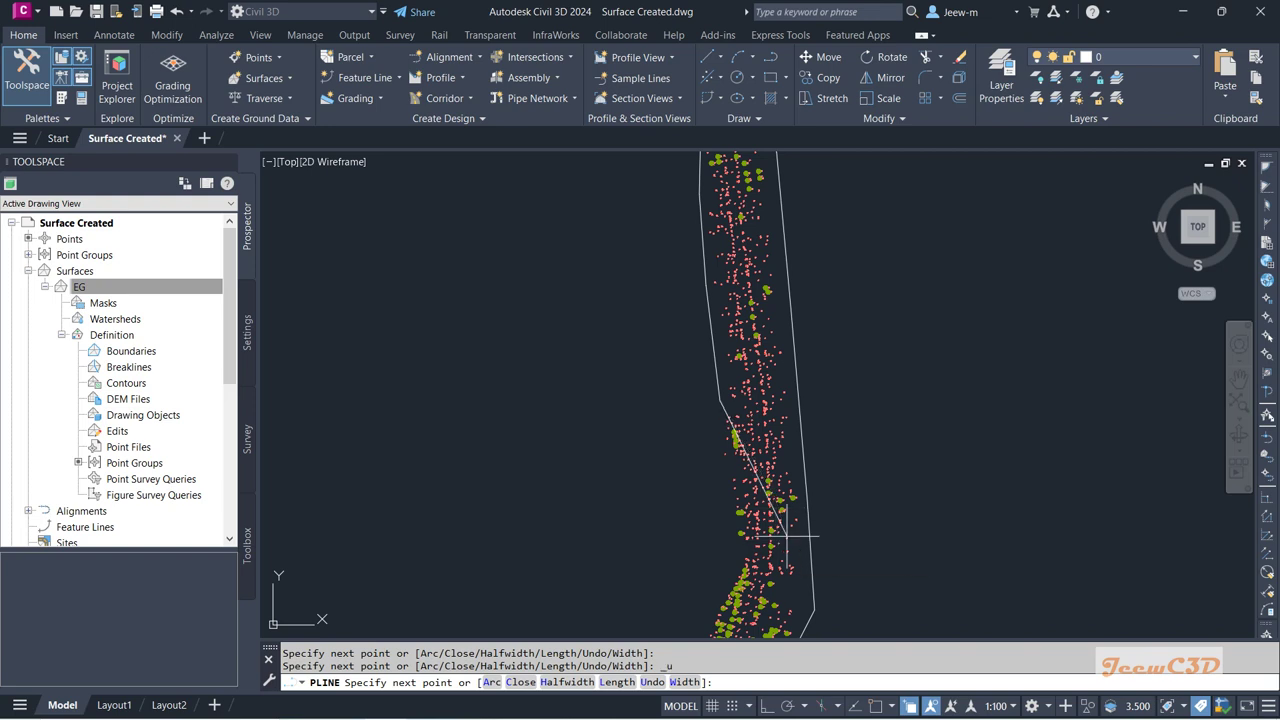
key("ctrl+z")
middle_click_drag(686, 509, 714, 343)
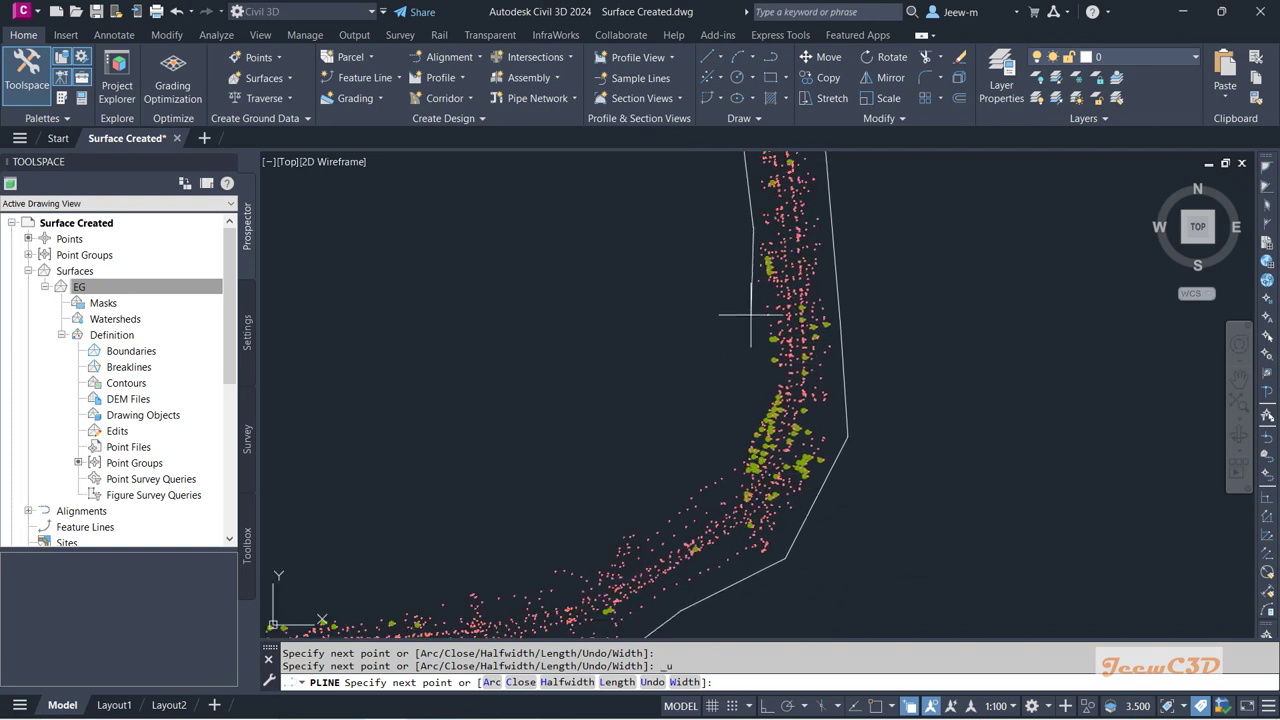
left_click(751, 313)
left_click(770, 383)
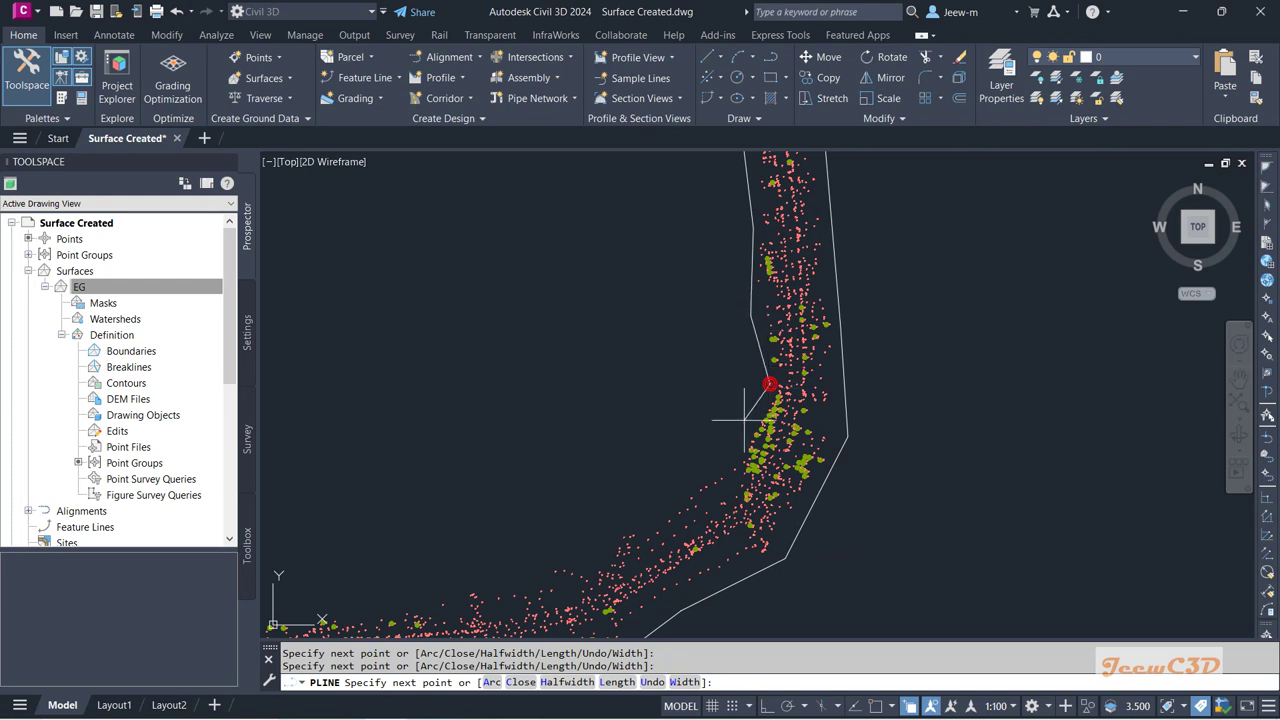
left_click(734, 449)
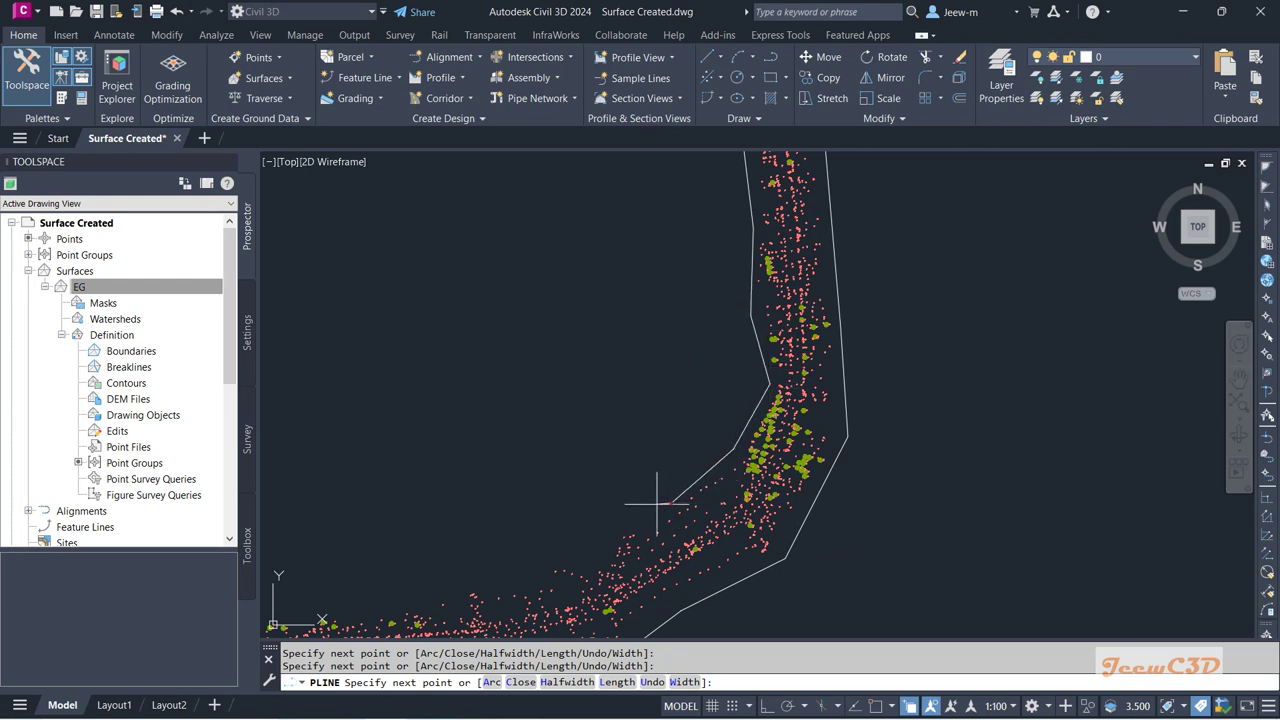
Continue the polyline west along the north side of the middle stretch, keeping just outside the survey points
middle_click_drag(657, 503, 795, 335)
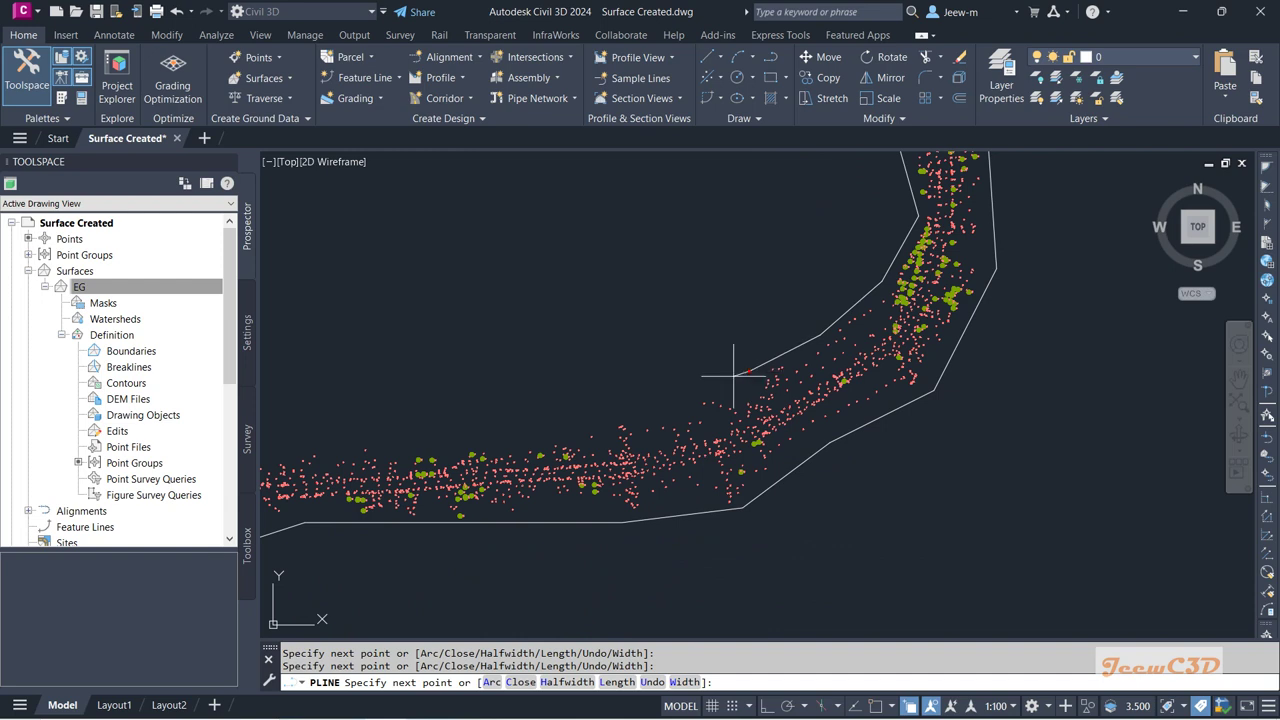
left_click(686, 399)
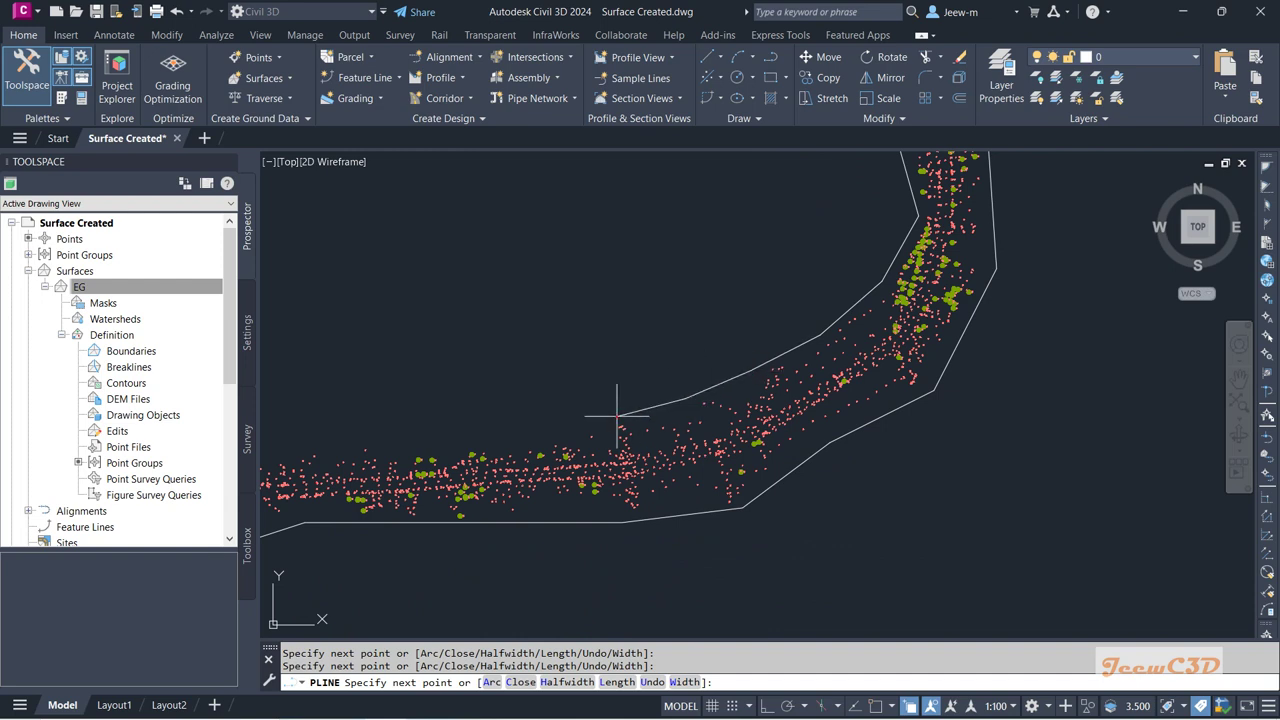
middle_click_drag(617, 415, 737, 357)
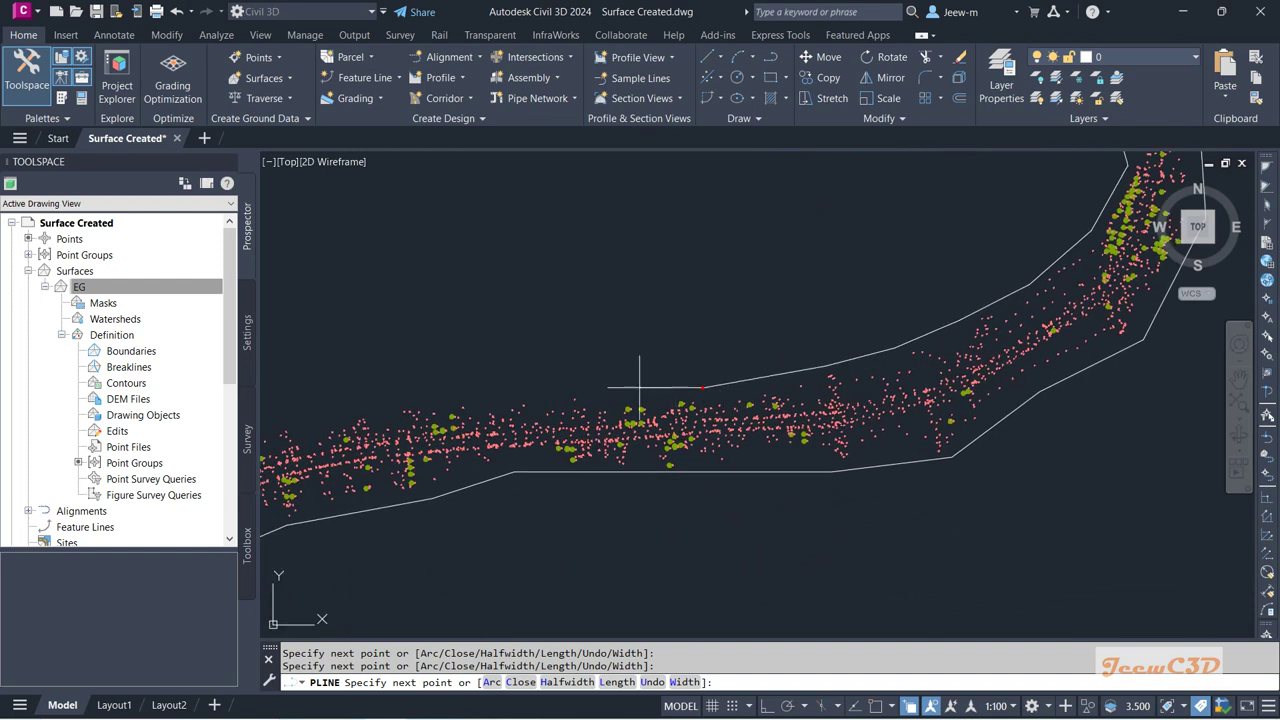
middle_click_drag(543, 380, 706, 334)
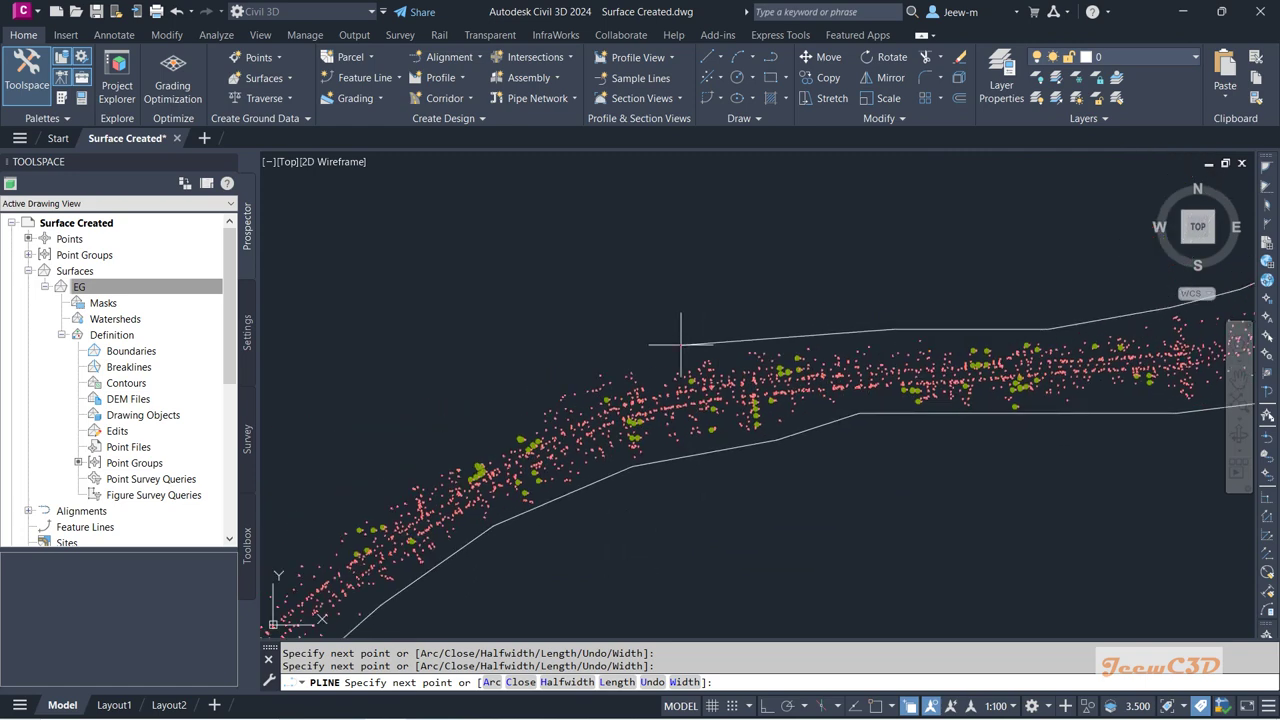
middle_click_drag(534, 374, 697, 329)
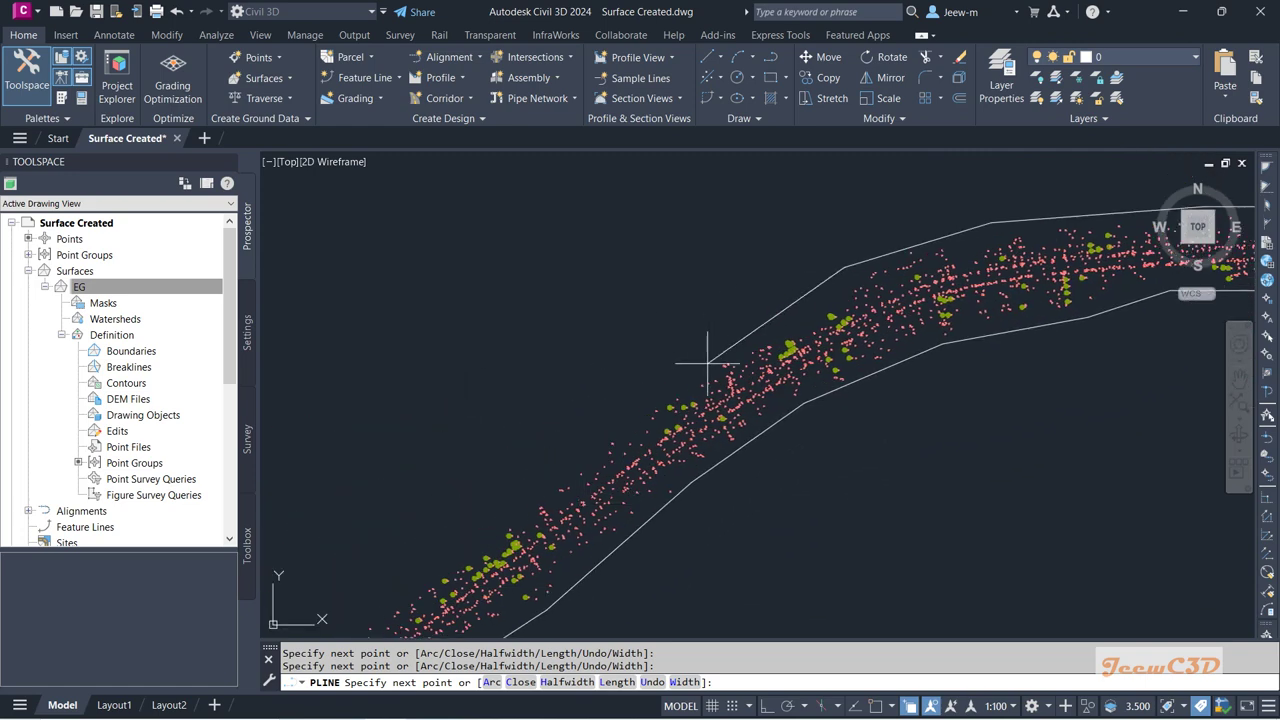
Carry the polyline down the northwest side of the southwestern stretch to just beyond its end
middle_click_drag(560, 409, 695, 225)
left_click(680, 309)
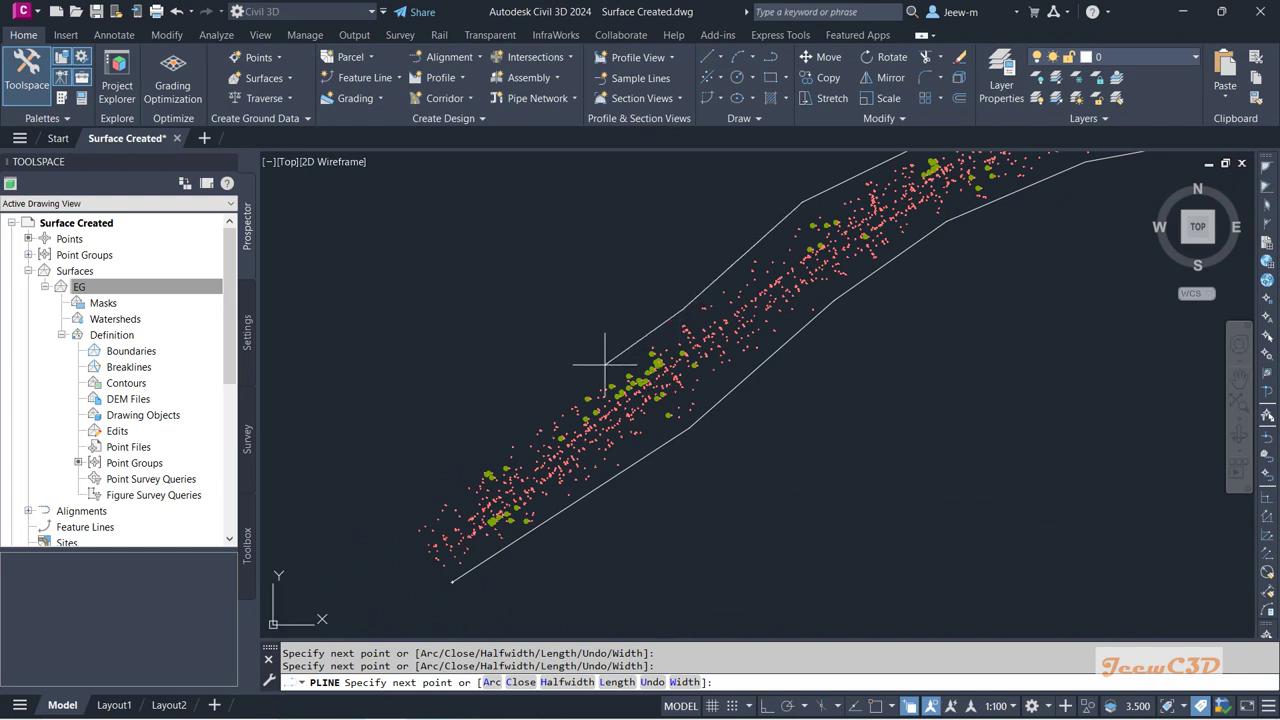
left_click(511, 425)
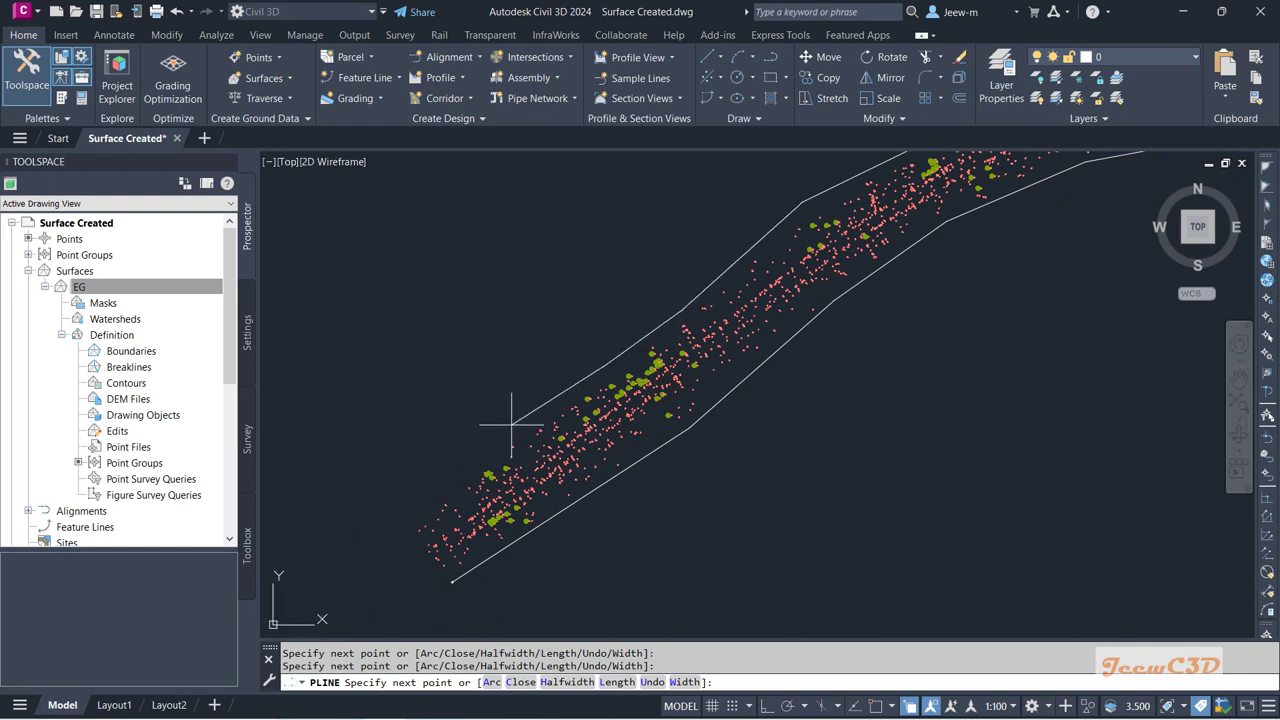
left_click(427, 486)
left_click(388, 530)
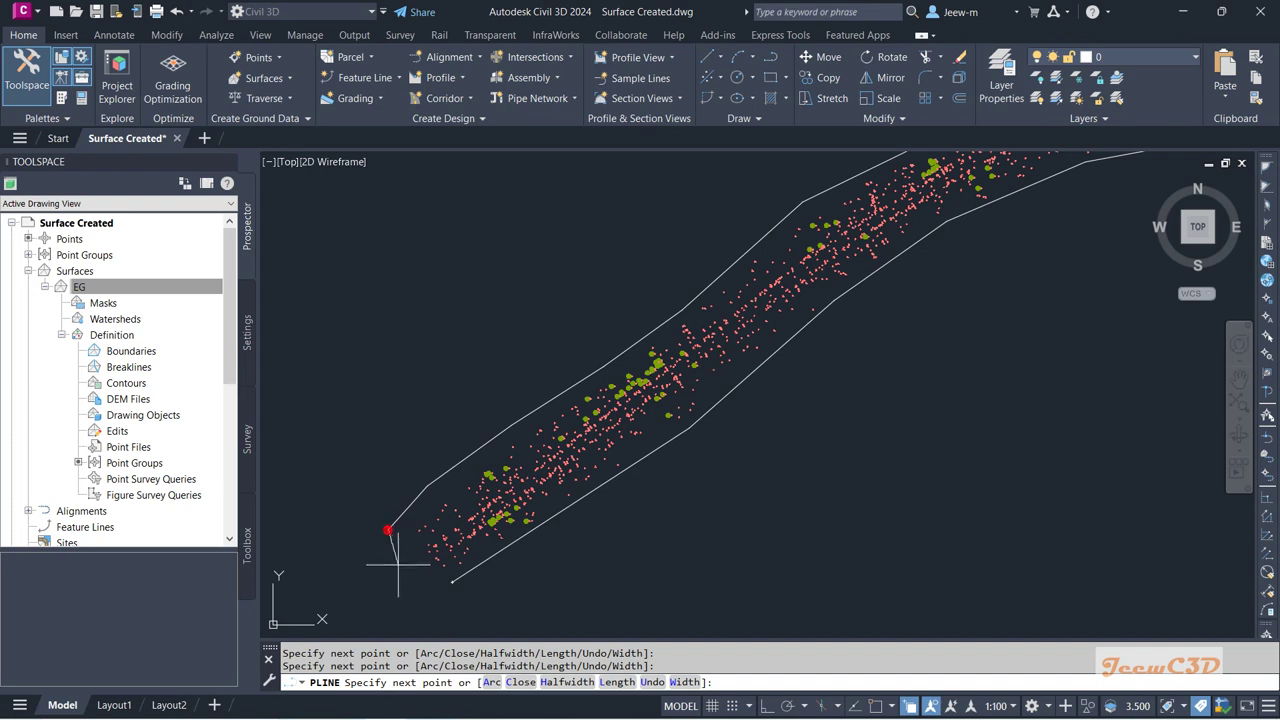
Wrap the polyline around the southwest end, close it with the Close option, and check the complete outline
left_click(431, 578)
scroll(430, 595, "up", 2)
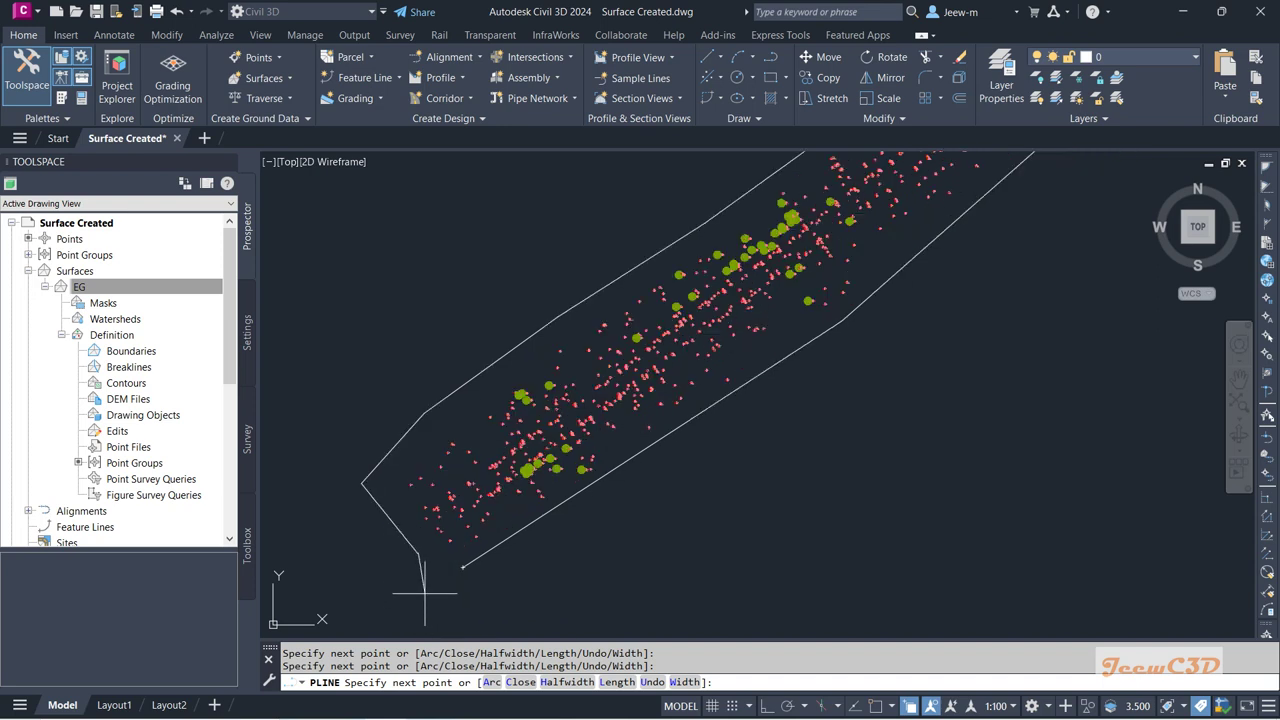
scroll(423, 580, "up", 2)
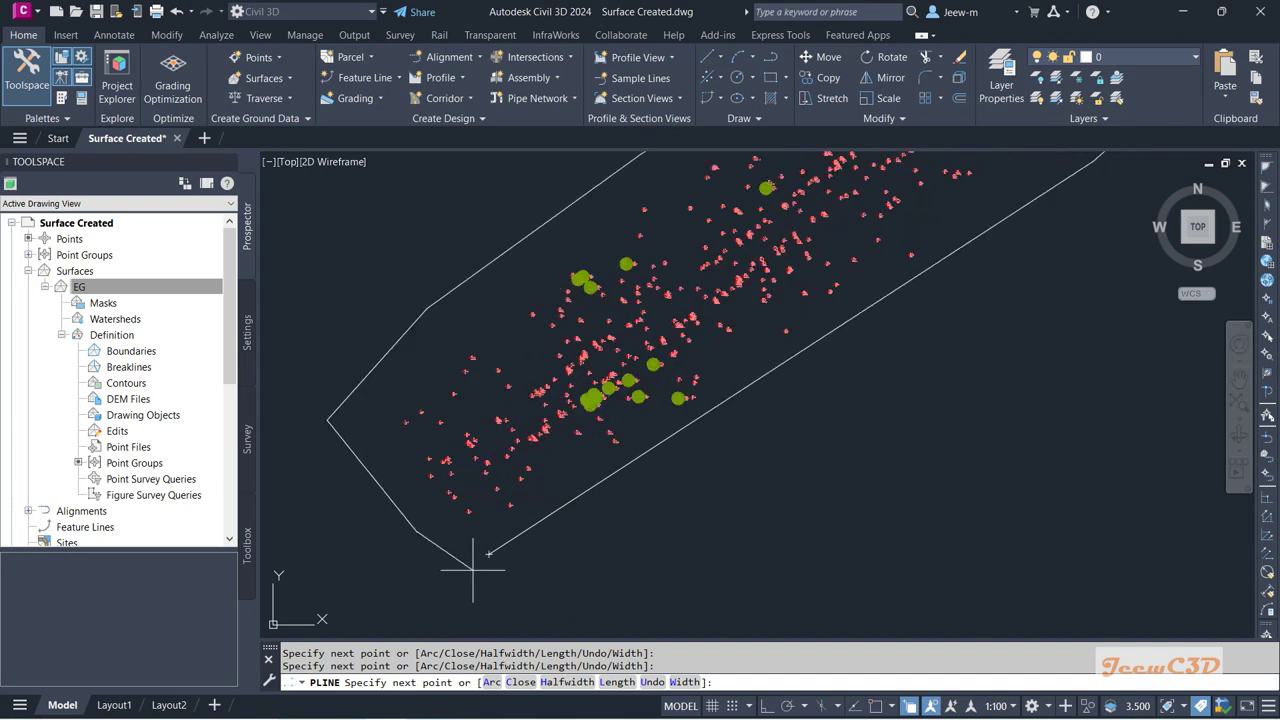
left_click(520, 682)
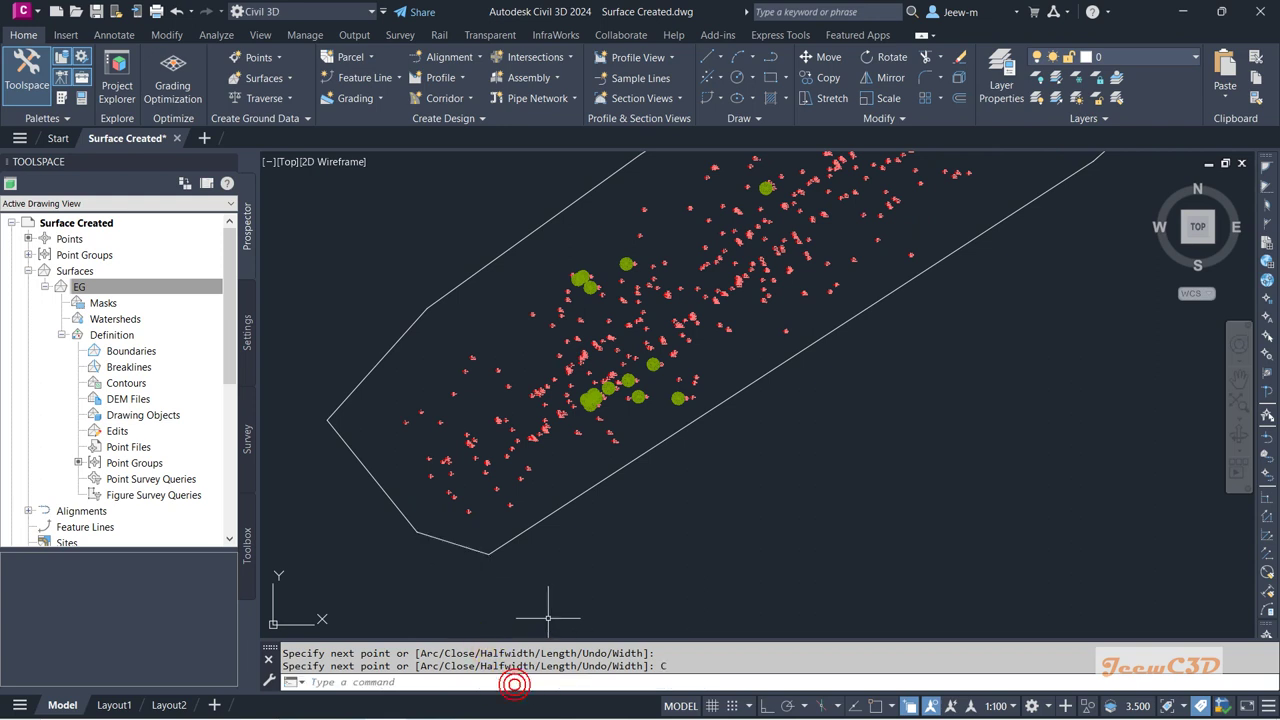
scroll(543, 580, "down", 6)
scroll(720, 546, "up", 3)
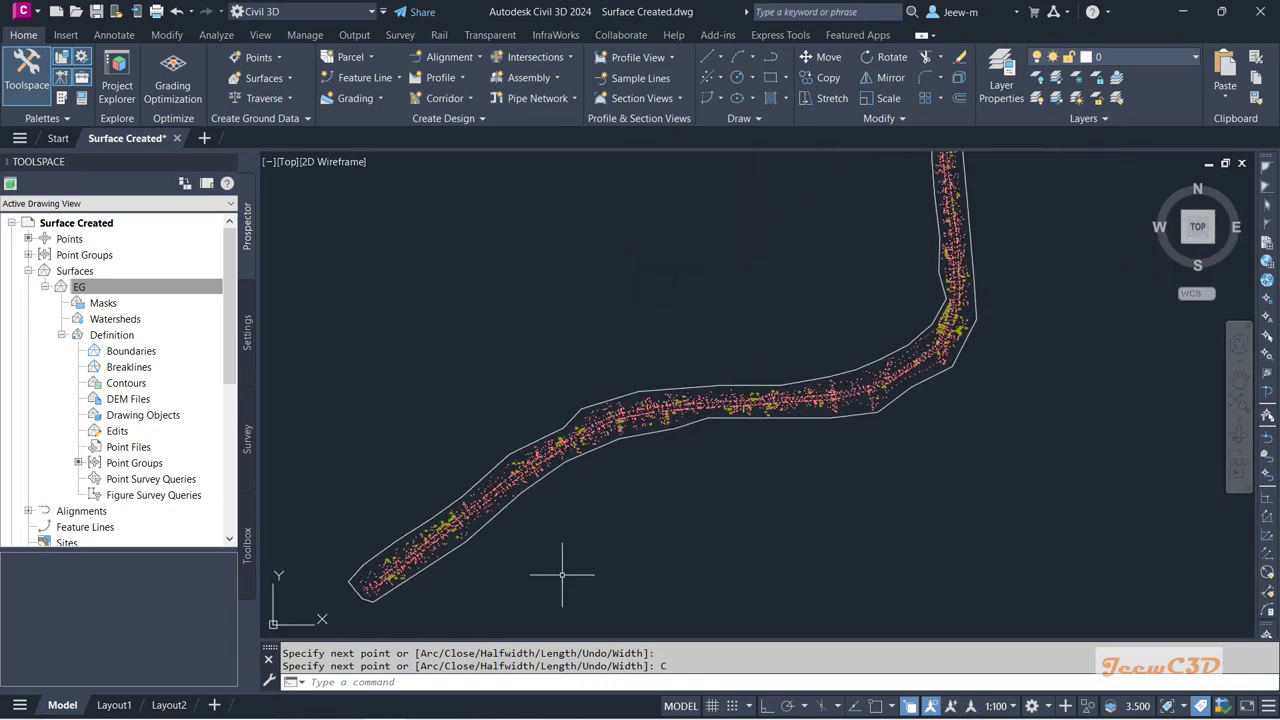
scroll(568, 570, "down", 5)
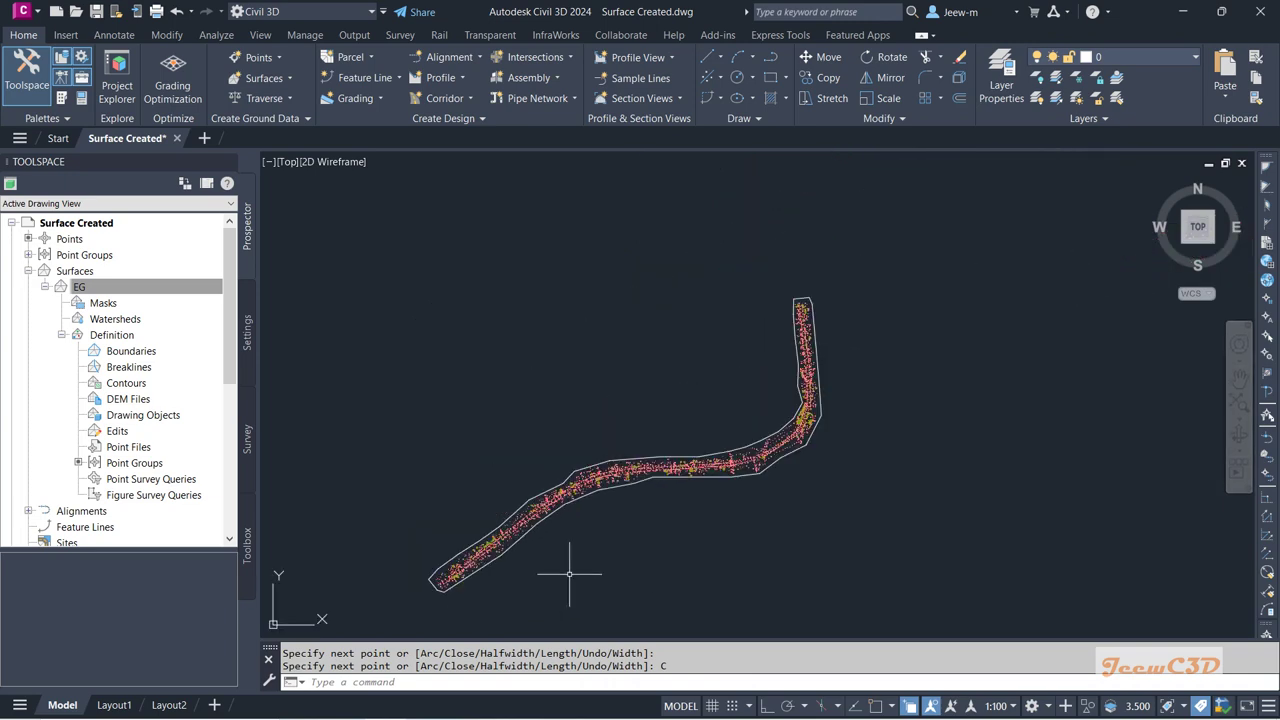
left_click(715, 478)
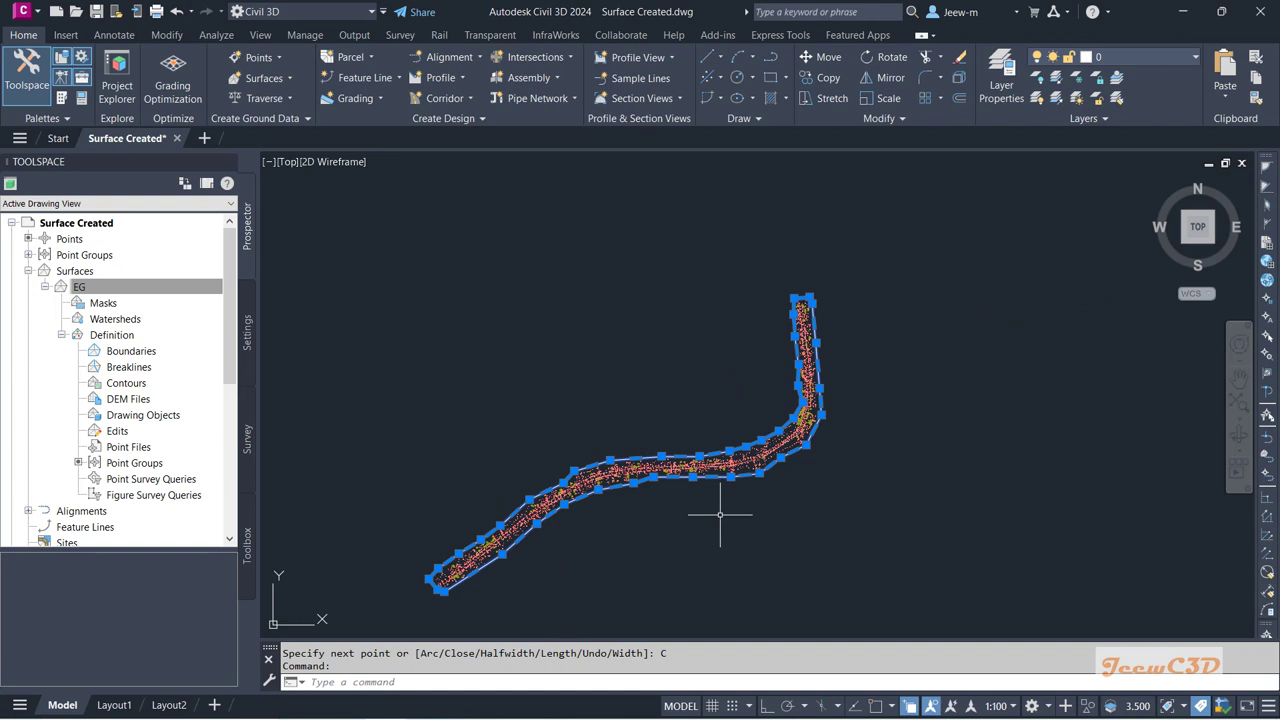
key("Escape")
mouse_move(709, 520)
middle_mouse_down()
mouse_move(683, 491)
mouse_move(632, 480)
middle_mouse_up()
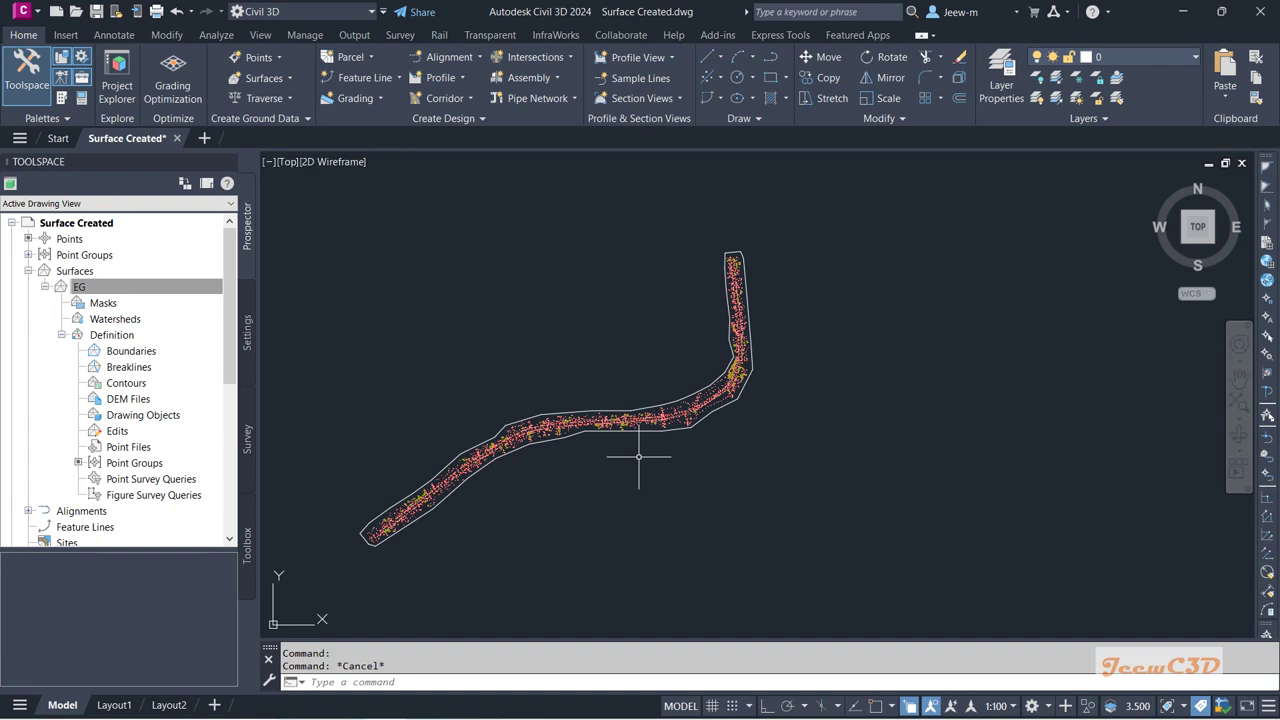
Create a new layer named Surface Boundary in the Layer Properties Manager
type("La")
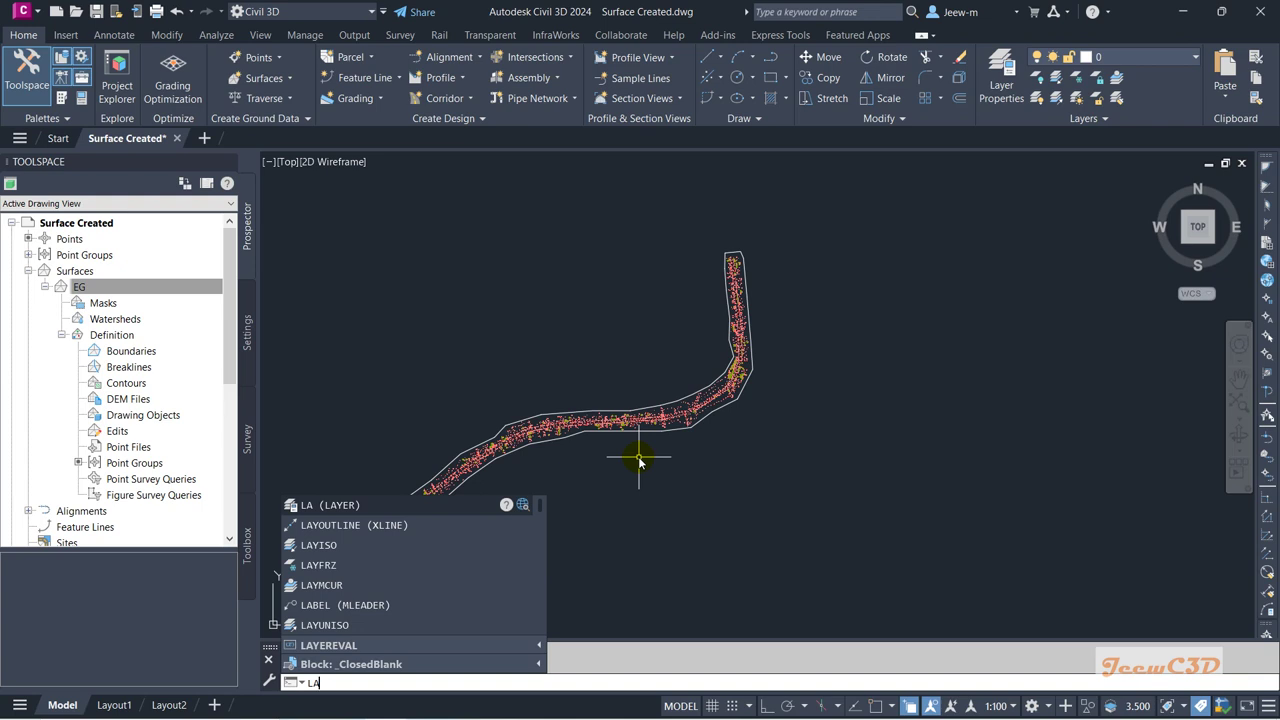
key("Escape")
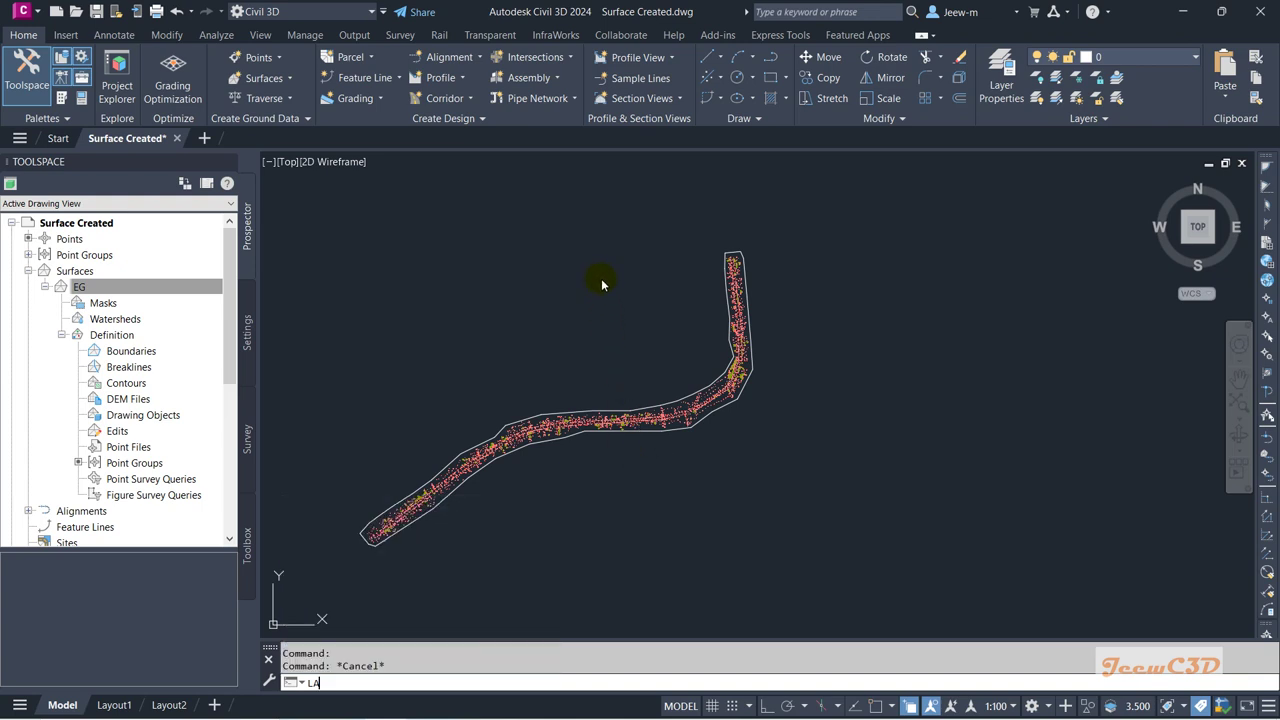
key("Return")
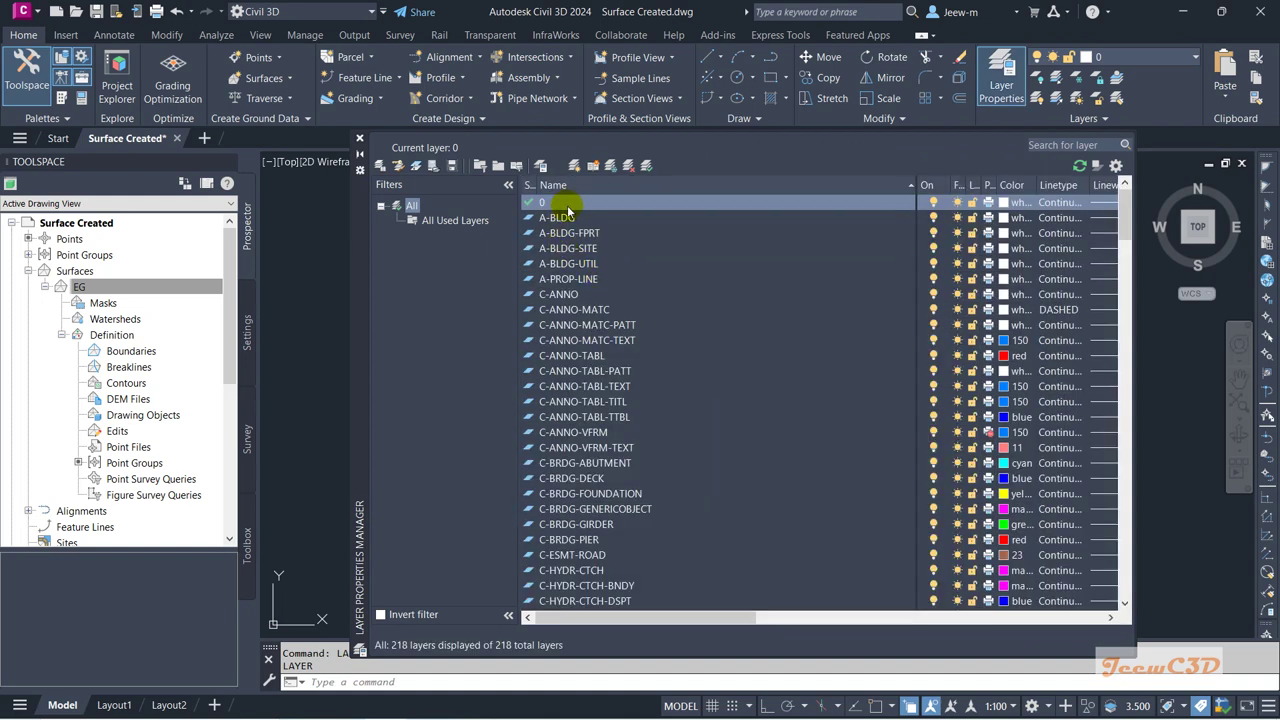
left_click(569, 207)
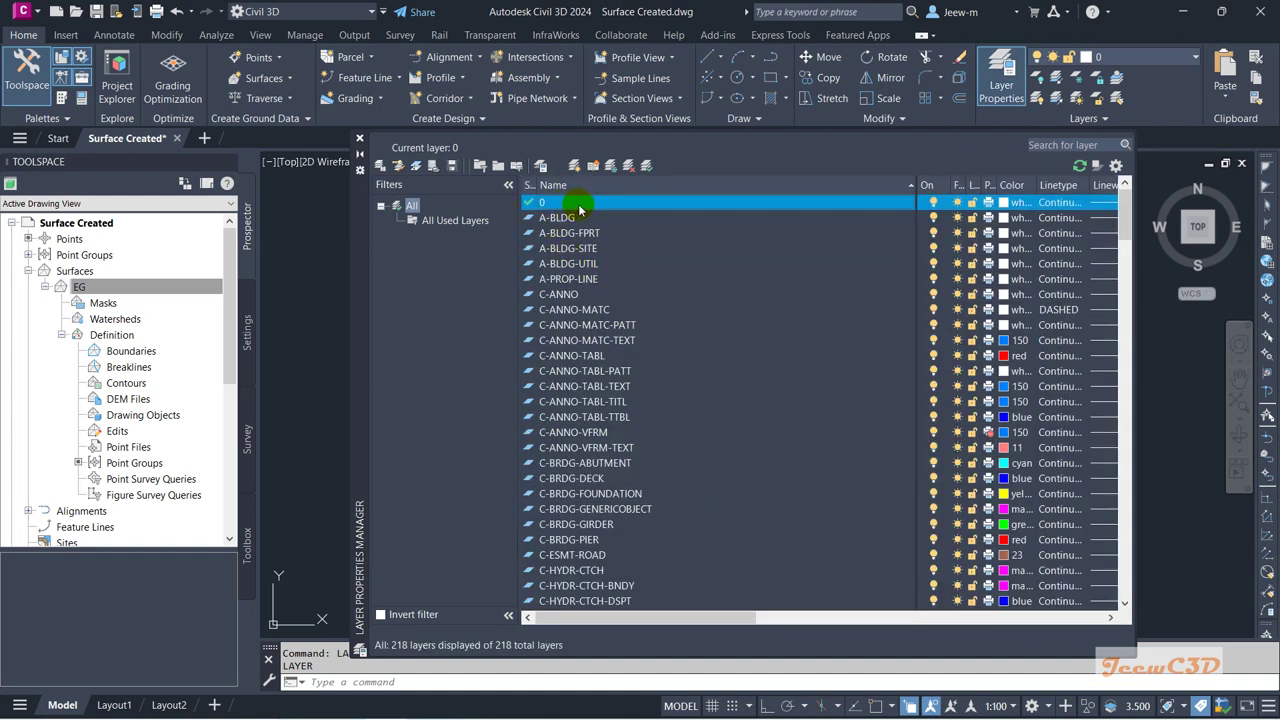
key("alt+n")
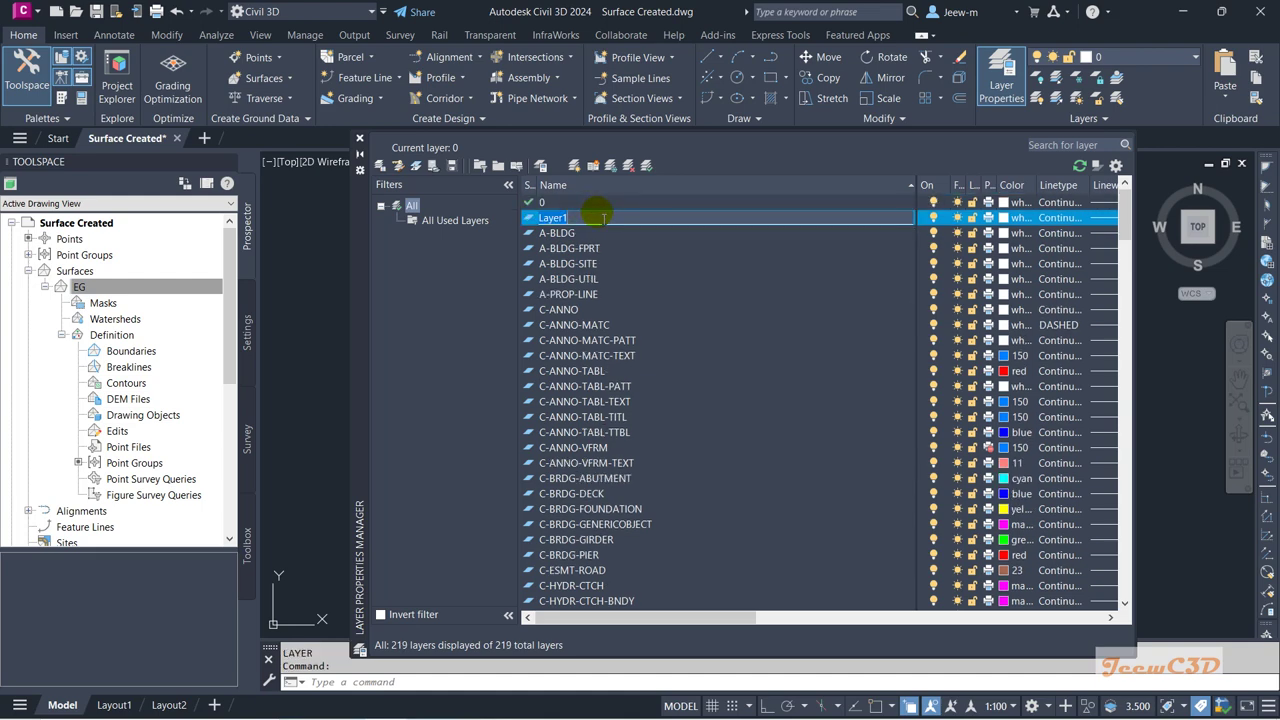
type("Surface Boundary")
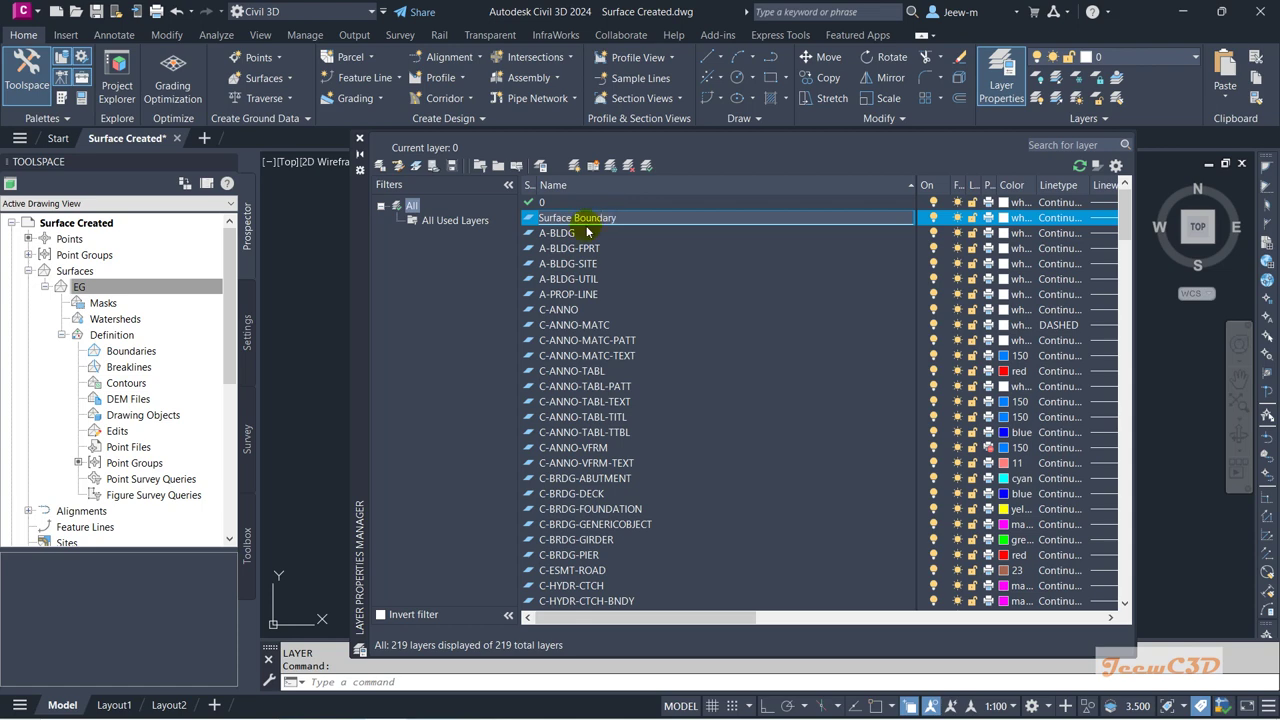
key("Return")
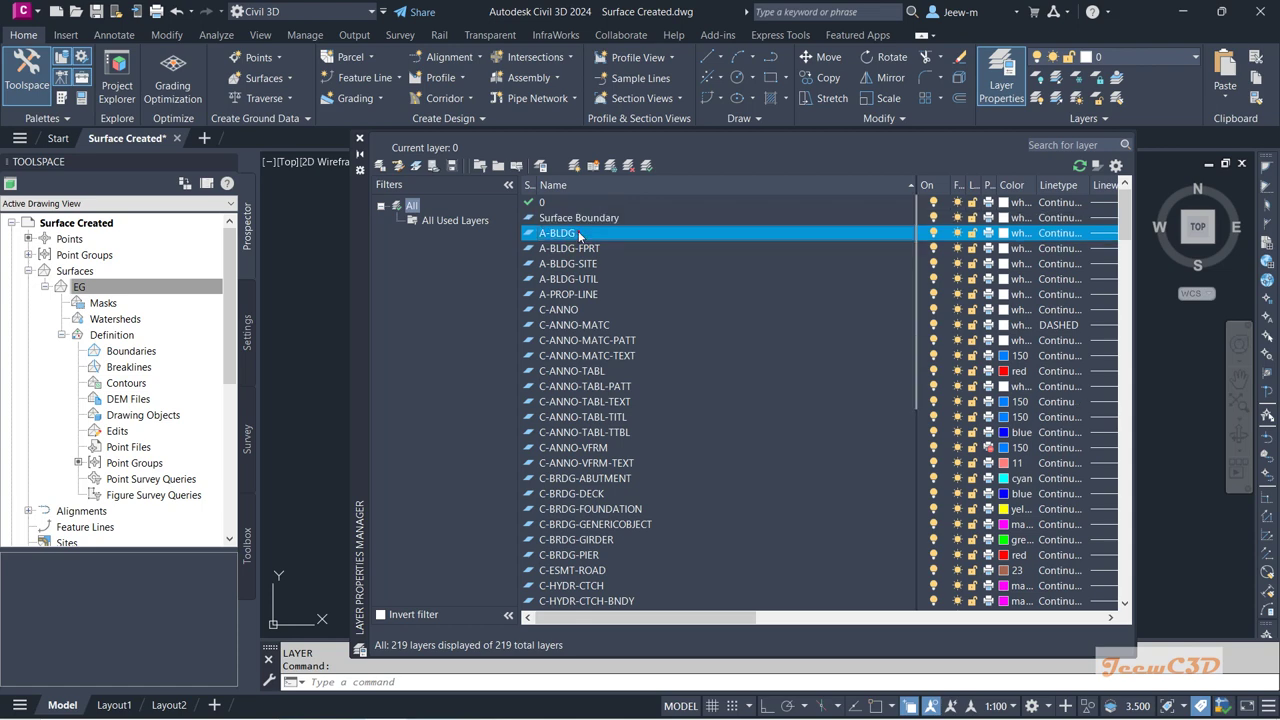
Set the Surface Boundary layer's color to index 50 (yellow) and close the layer manager
left_click(1005, 218)
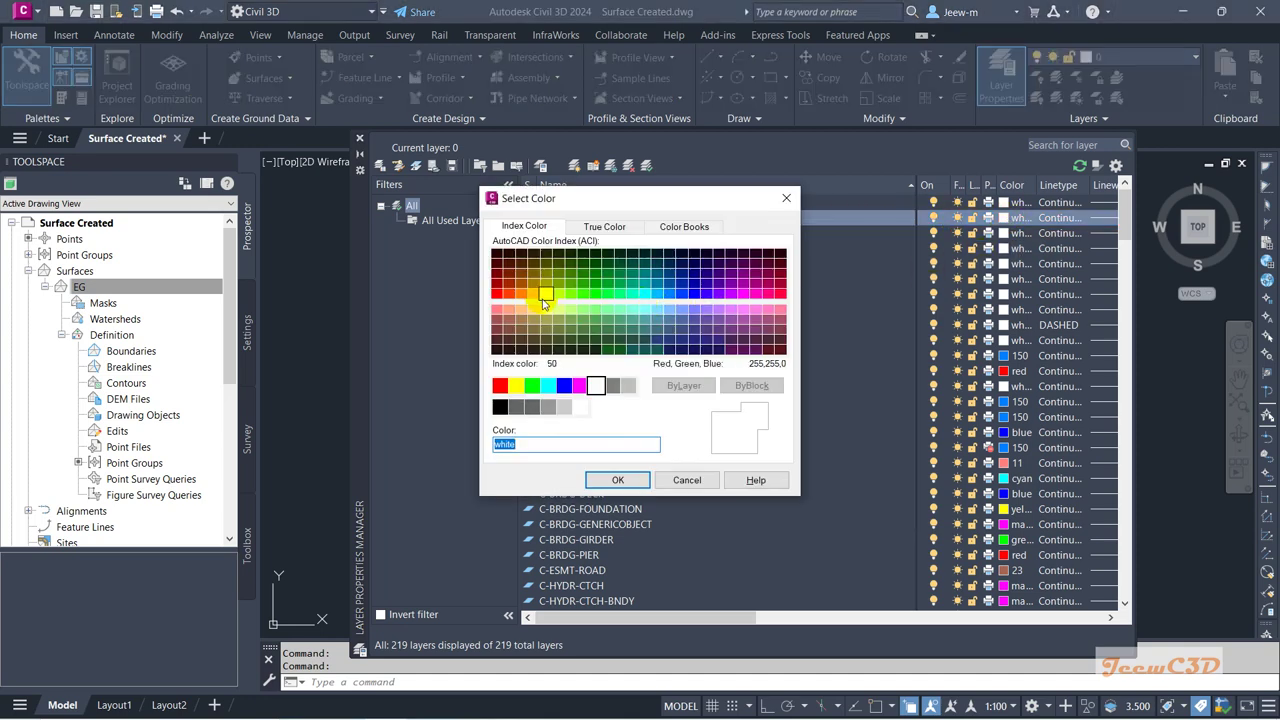
left_click(547, 296)
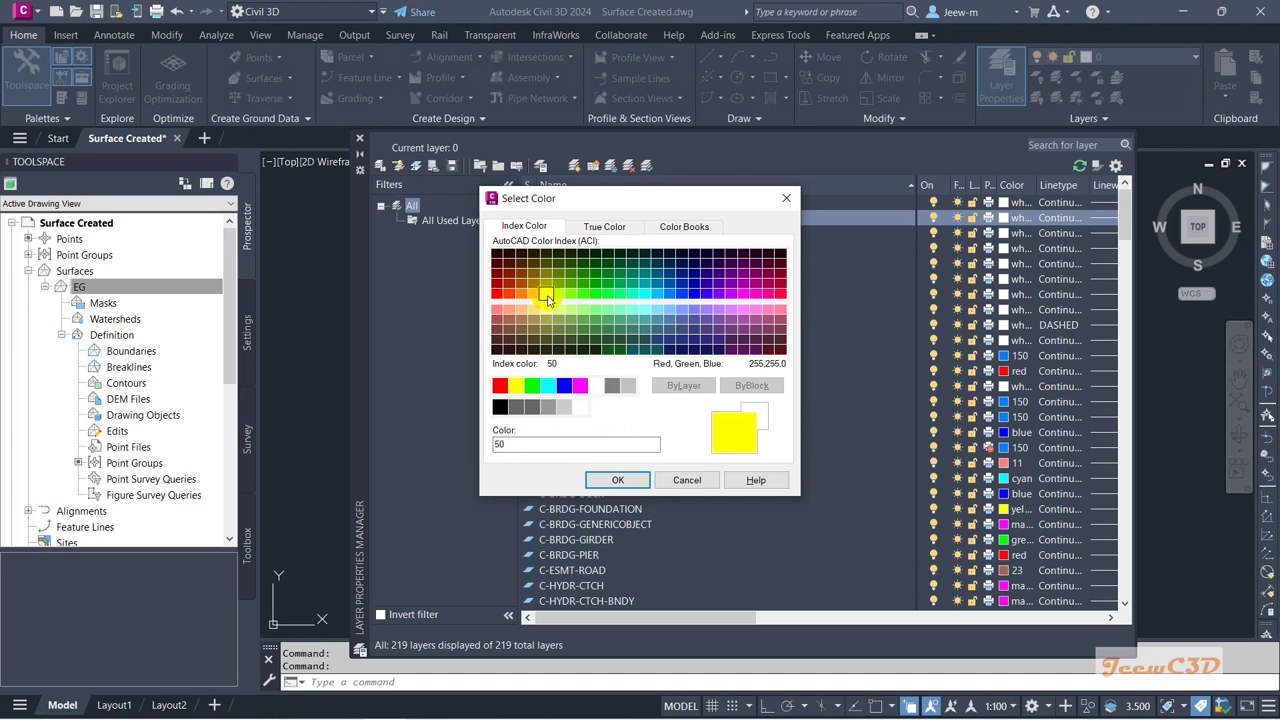
left_click(610, 480)
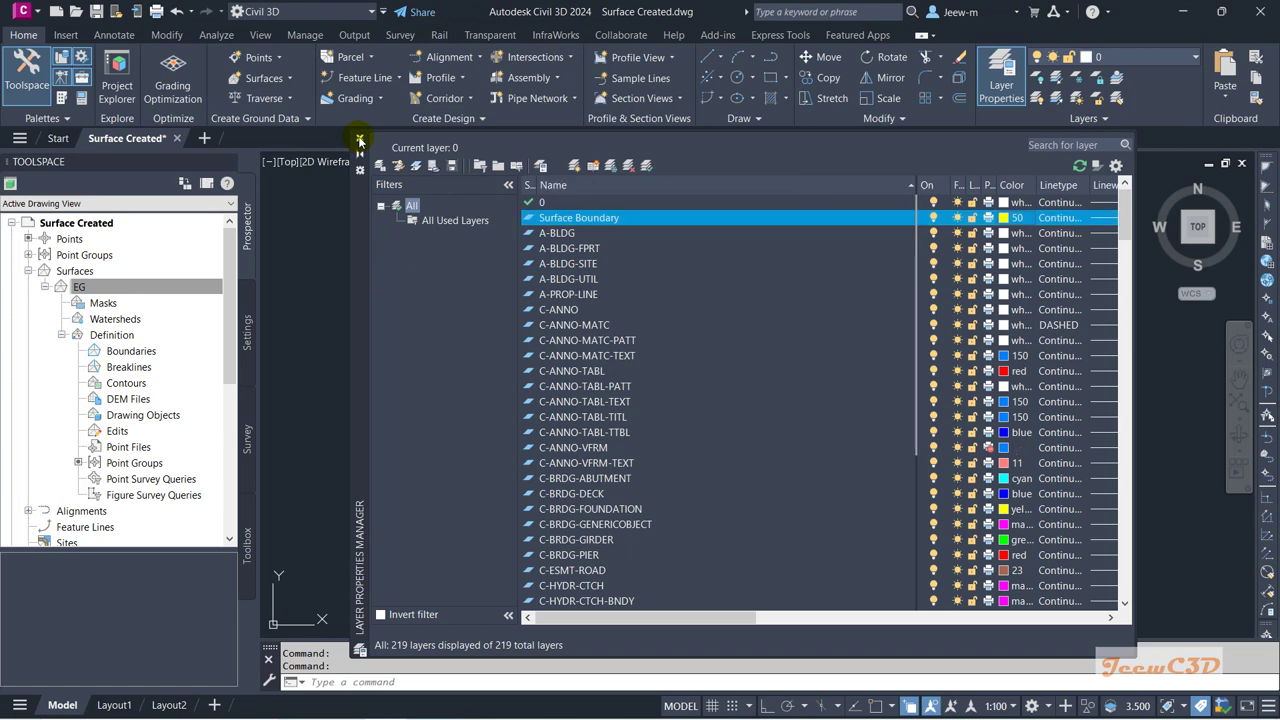
left_click(360, 140)
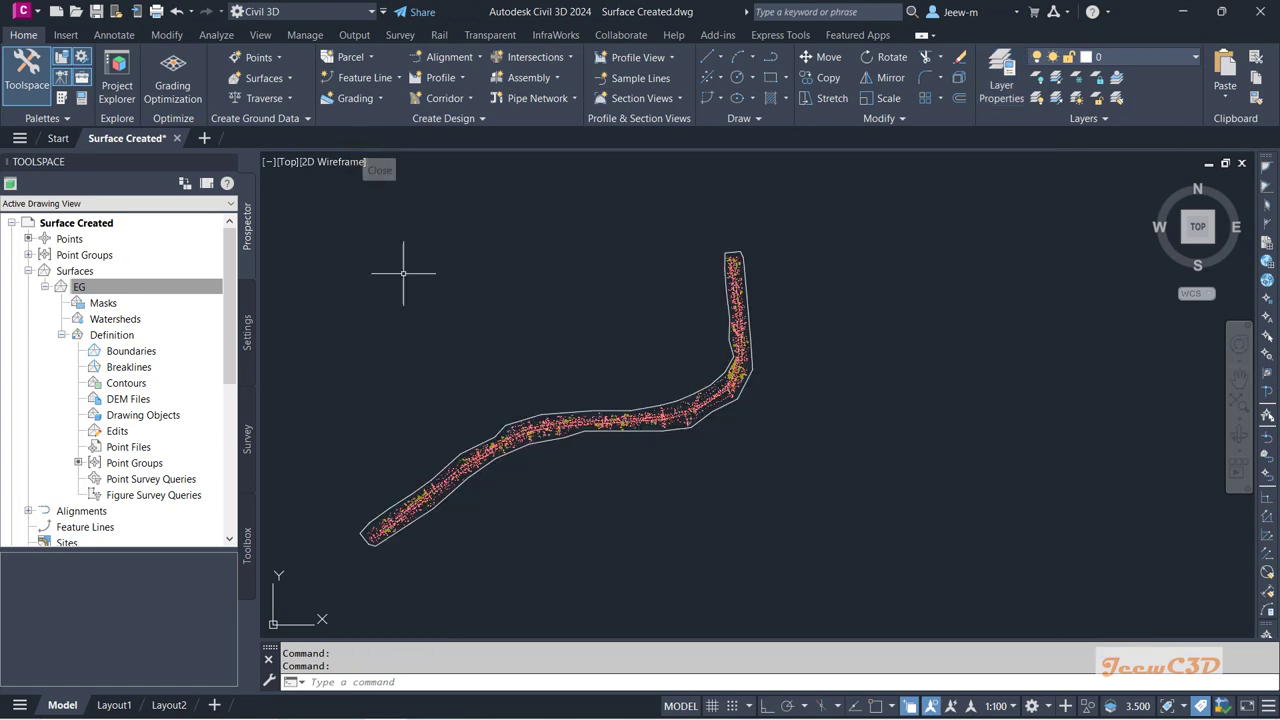
Move the closed outline polyline from layer 0 to the Surface Boundary layer and deselect it
left_click(563, 438)
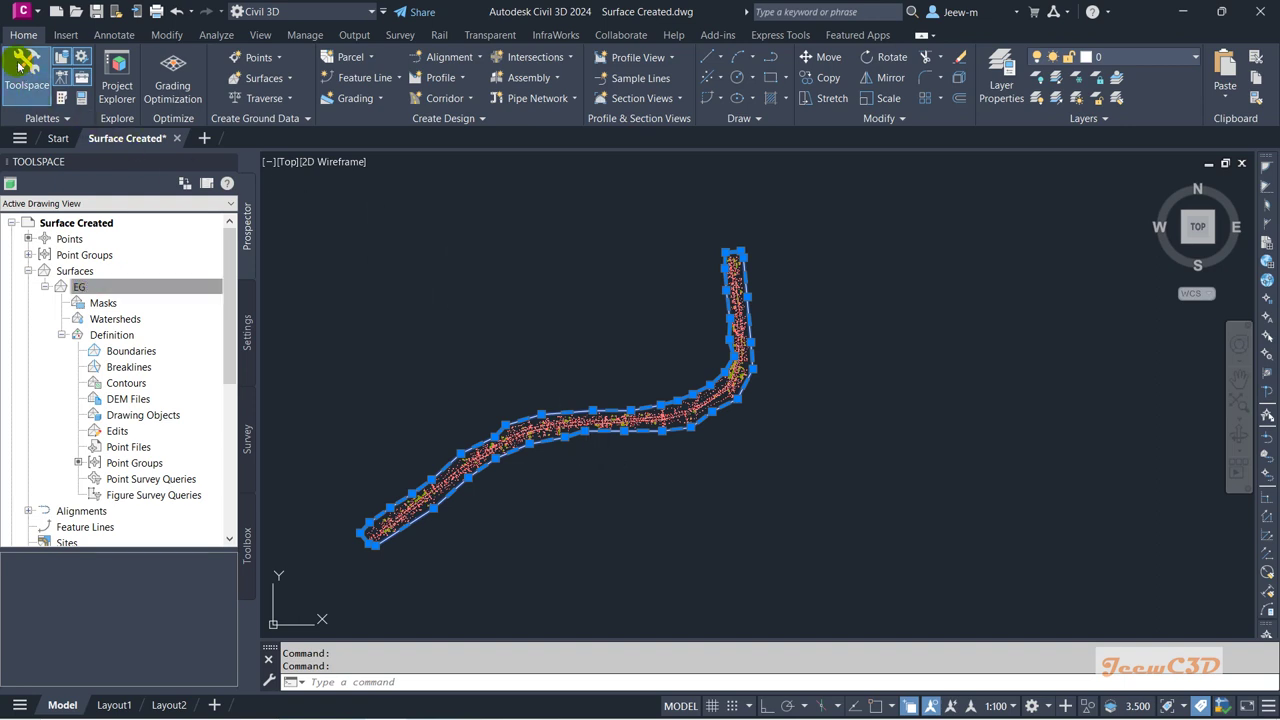
left_click(1130, 57)
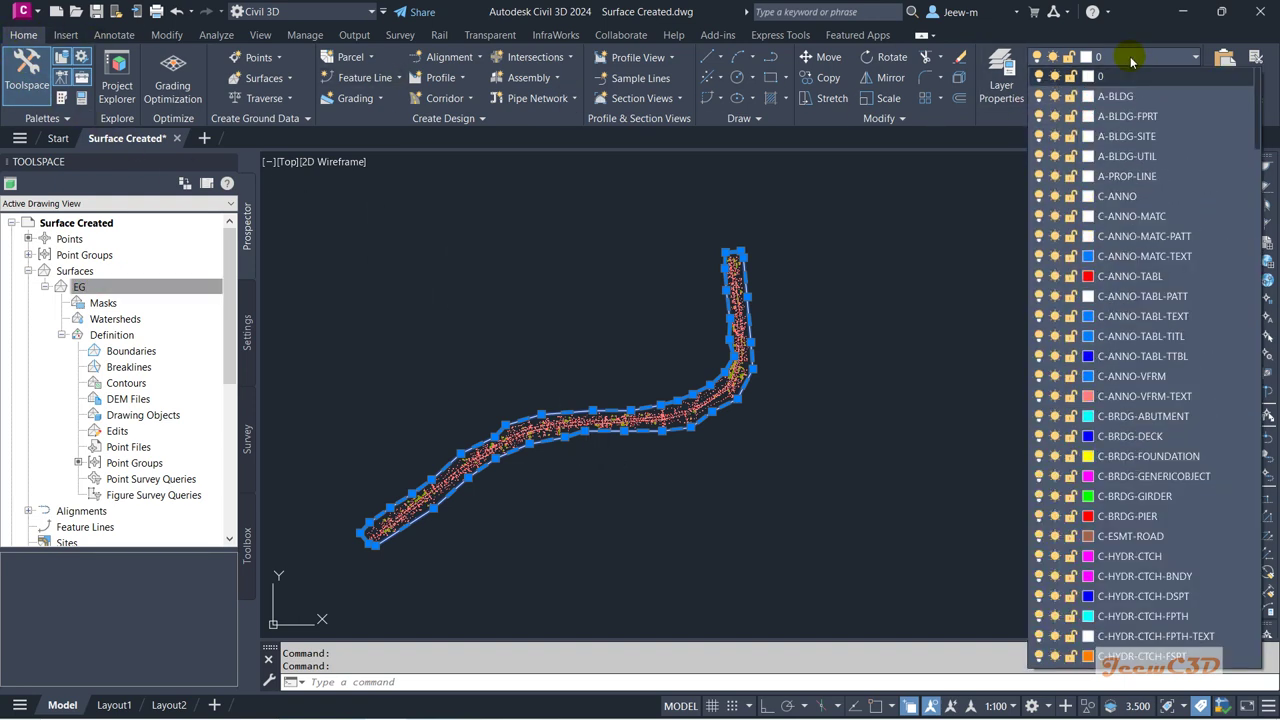
scroll(1063, 243, "down", 20)
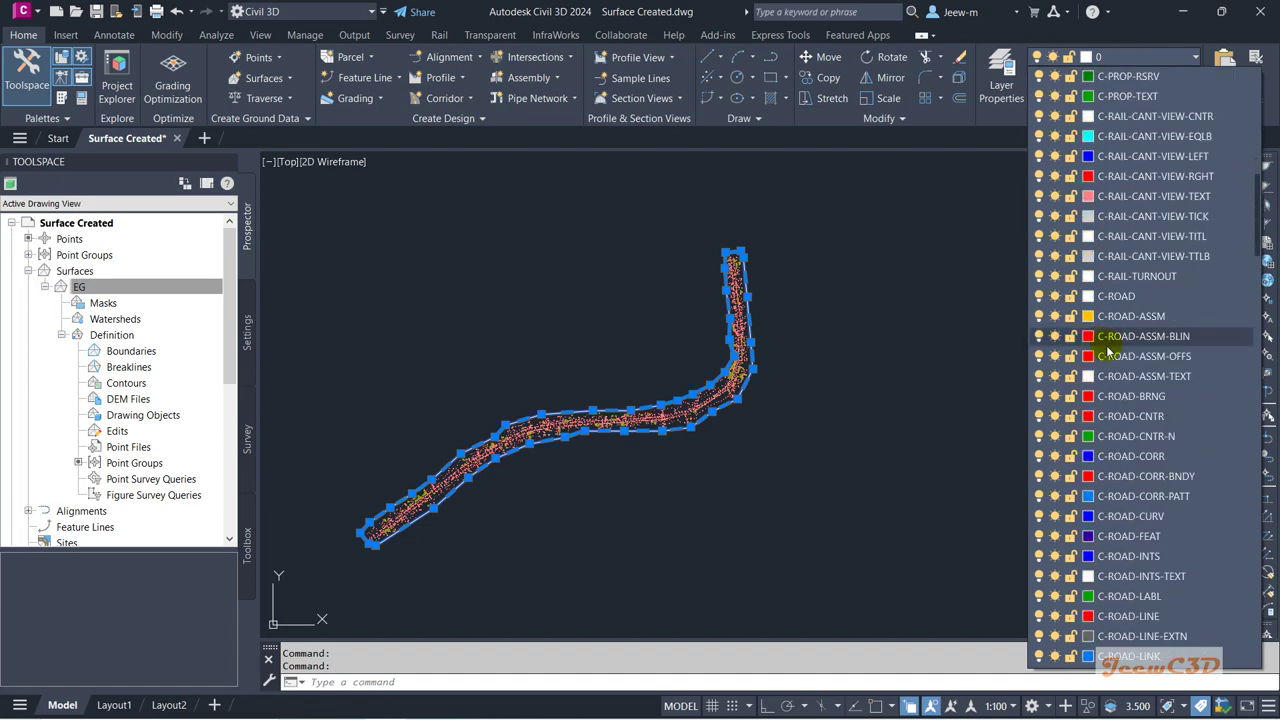
scroll(1113, 345, "down", 15)
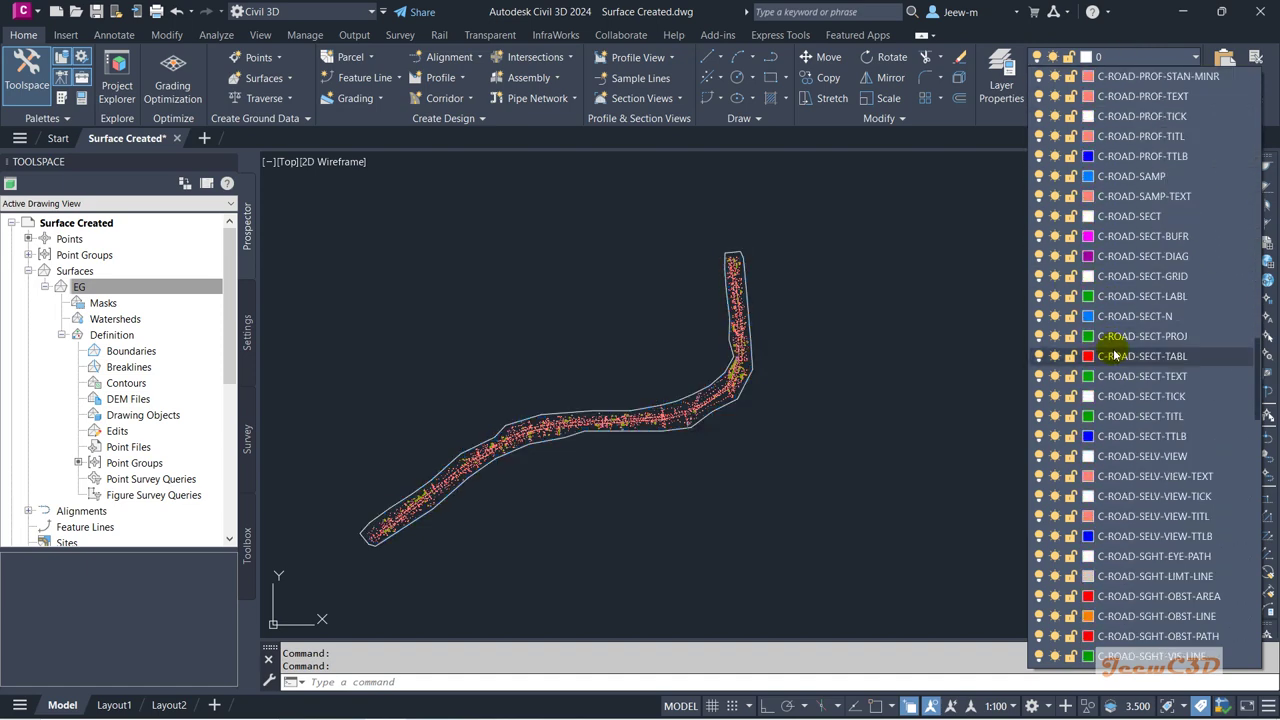
scroll(1115, 350, "down", 20)
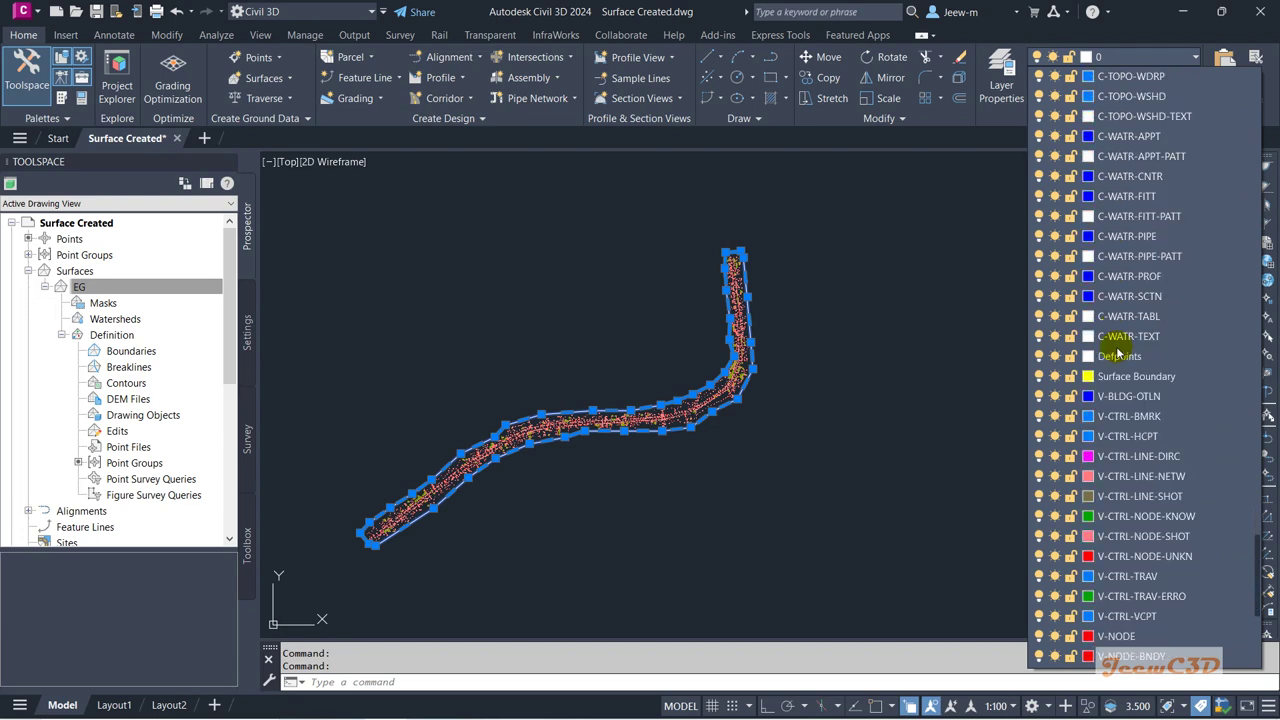
scroll(1115, 350, "down", 1)
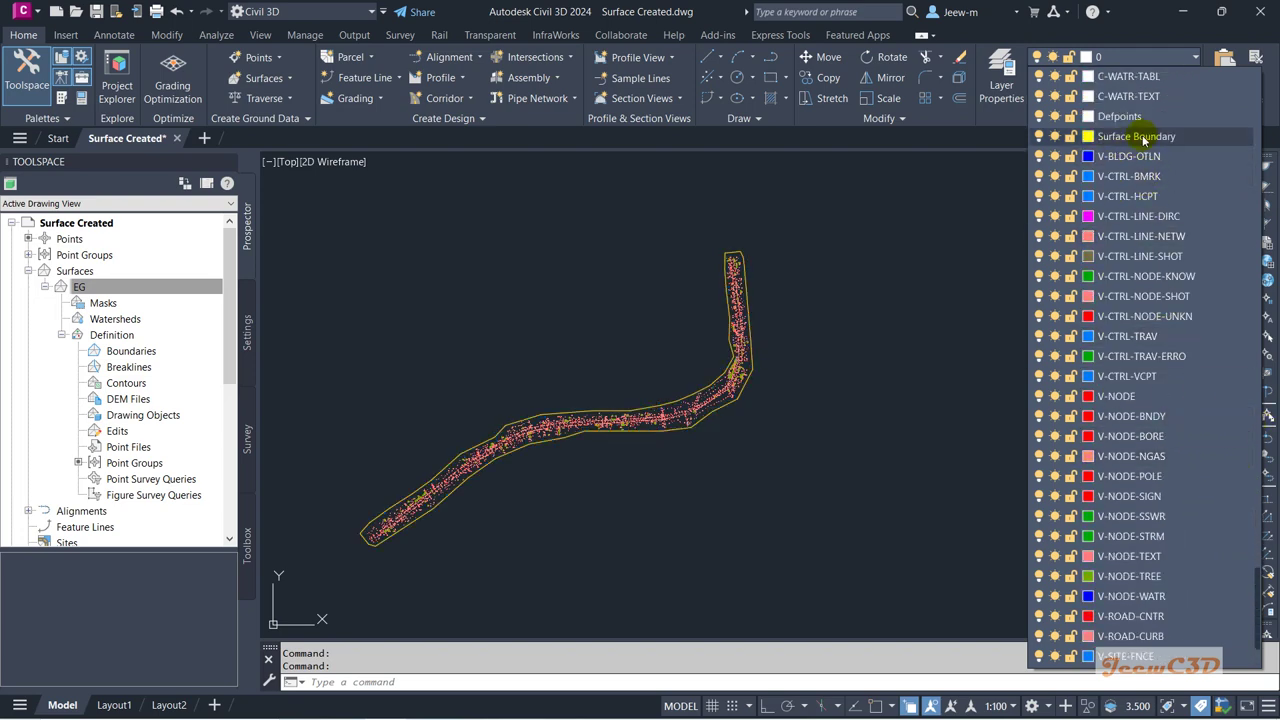
left_click(1145, 140)
scroll(663, 431, "up", 3)
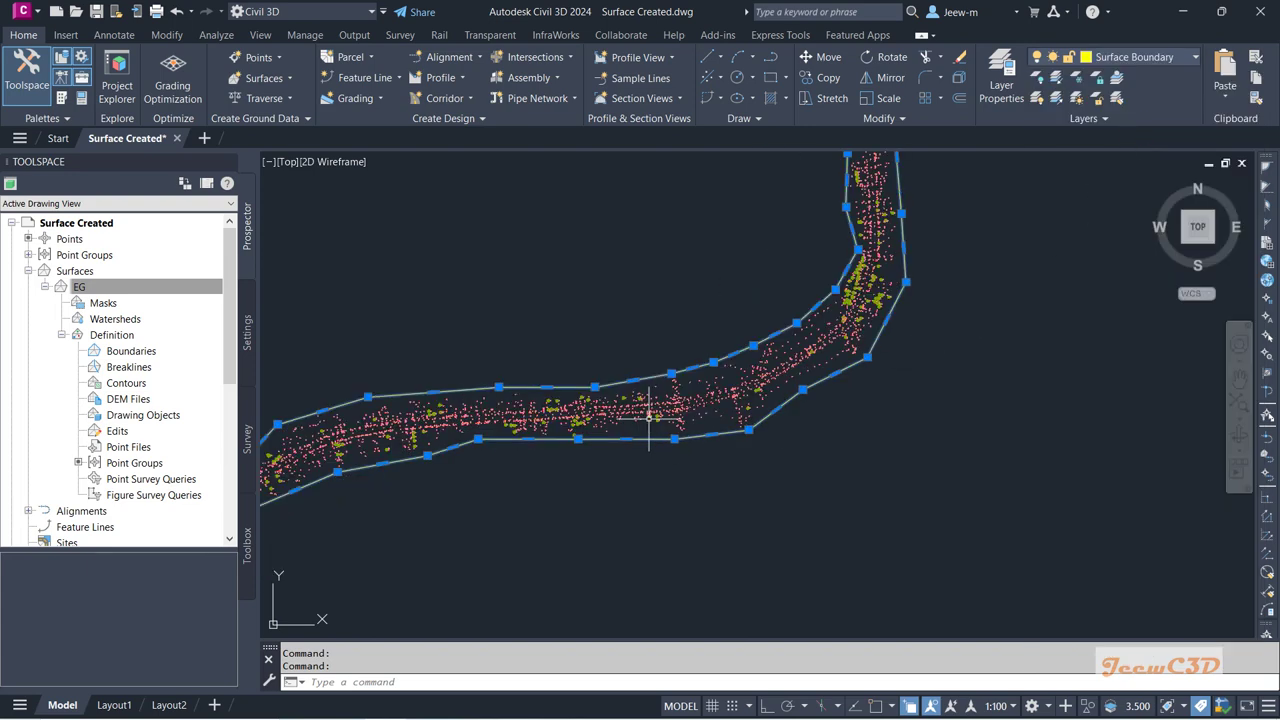
key("Escape")
scroll(669, 357, "down", 4)
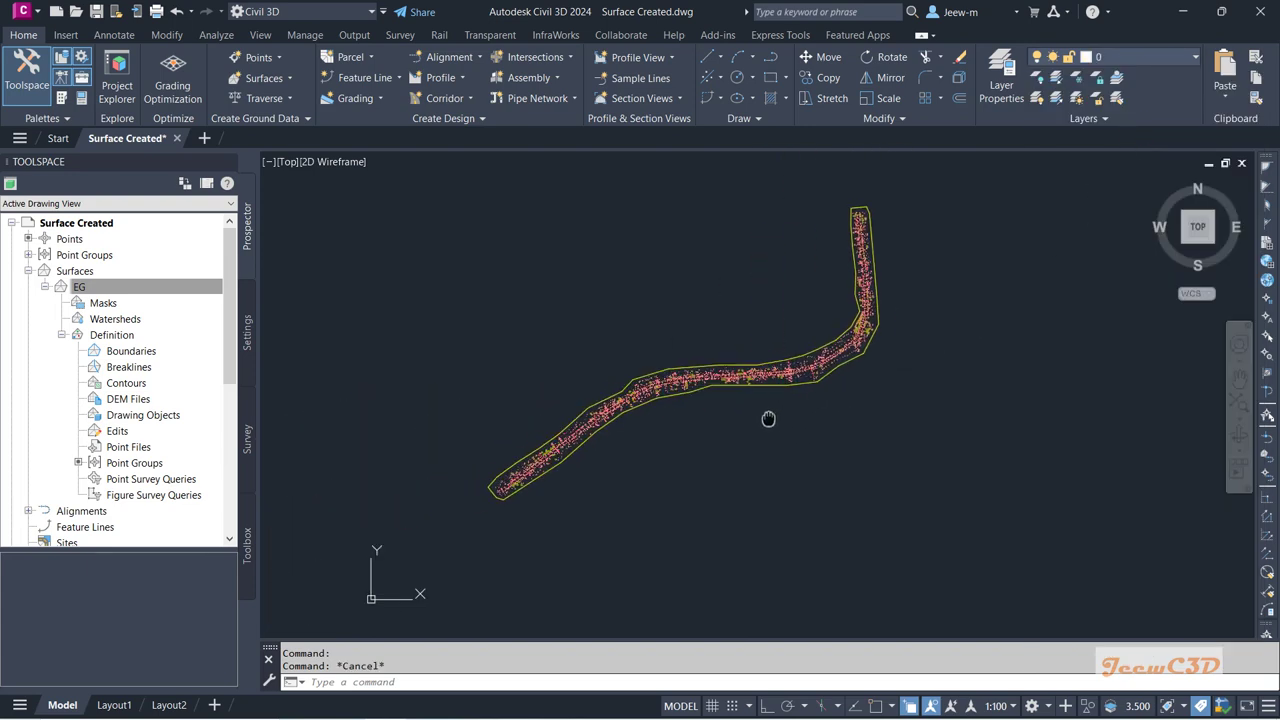
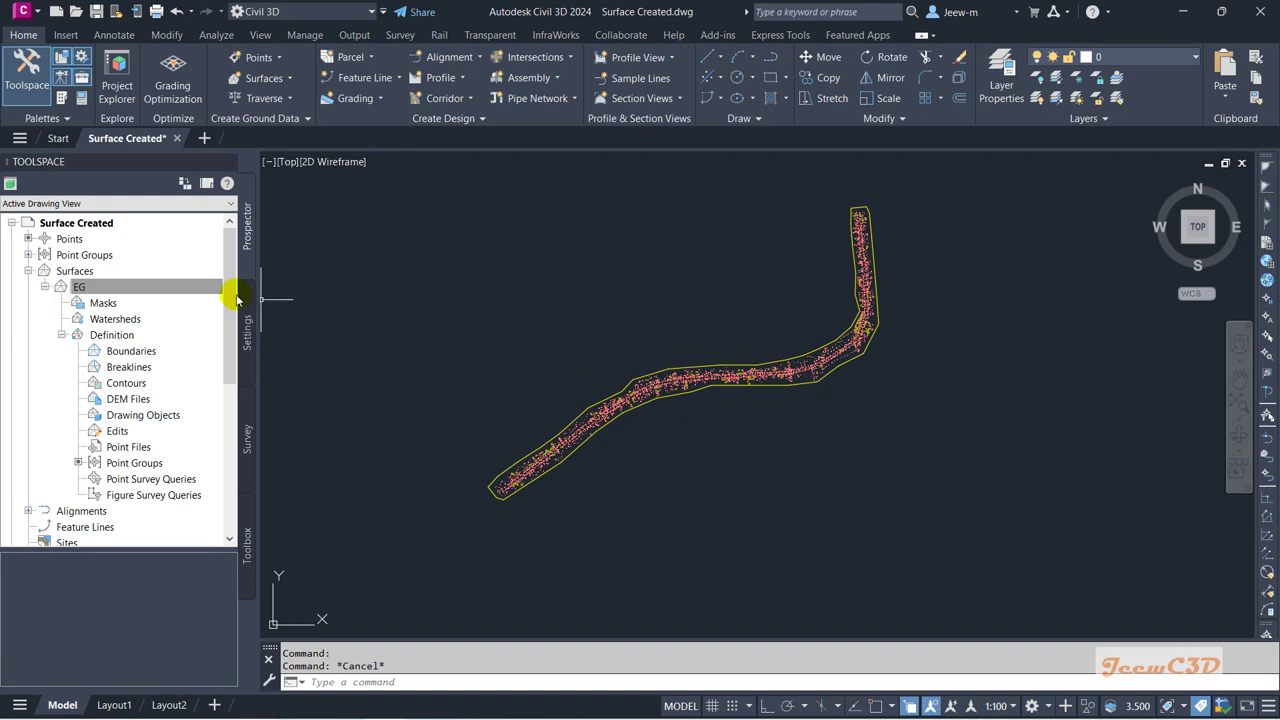
Change the EG surface's style to Border Only in its surface properties
left_click(80, 287)
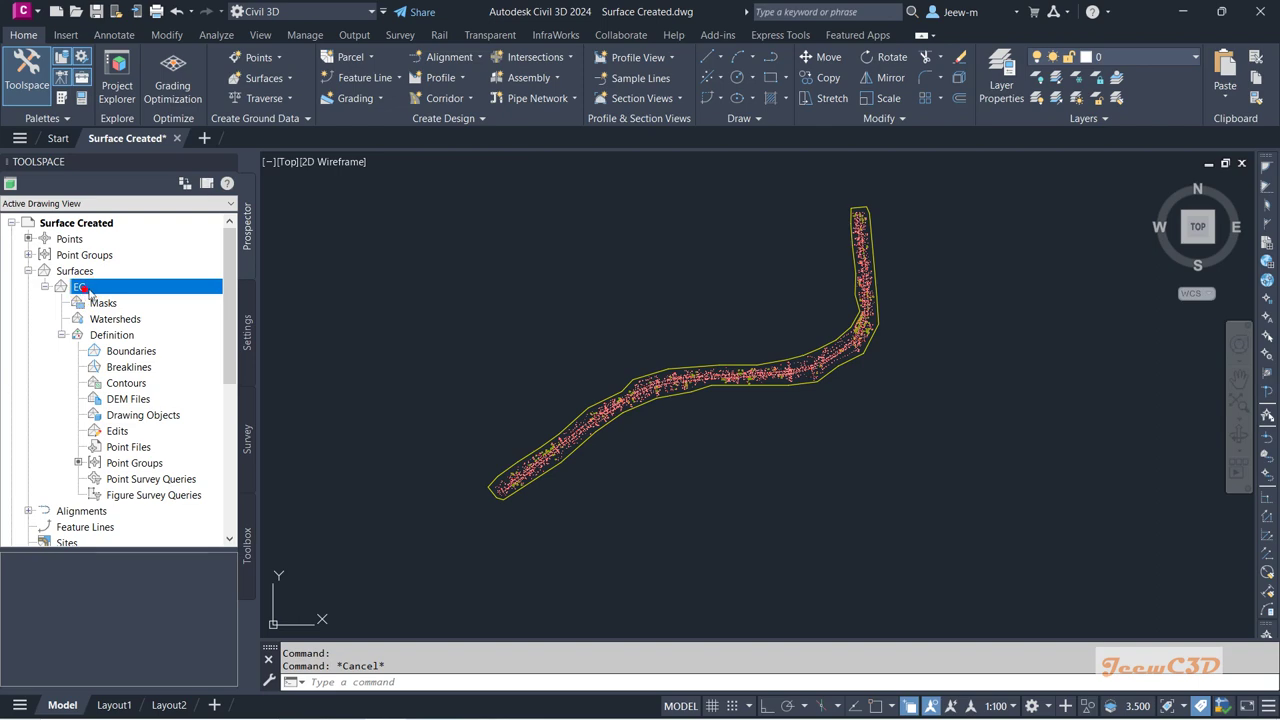
right_click(84, 292)
left_click(120, 299)
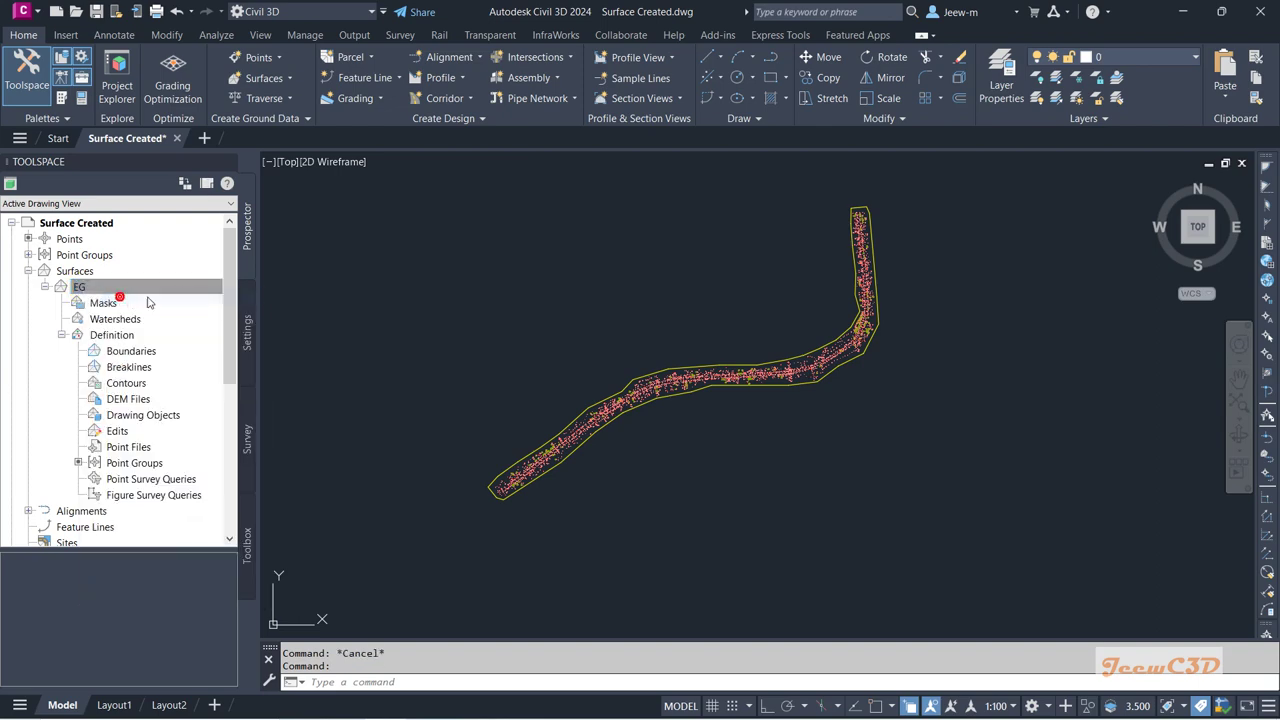
left_click(160, 319)
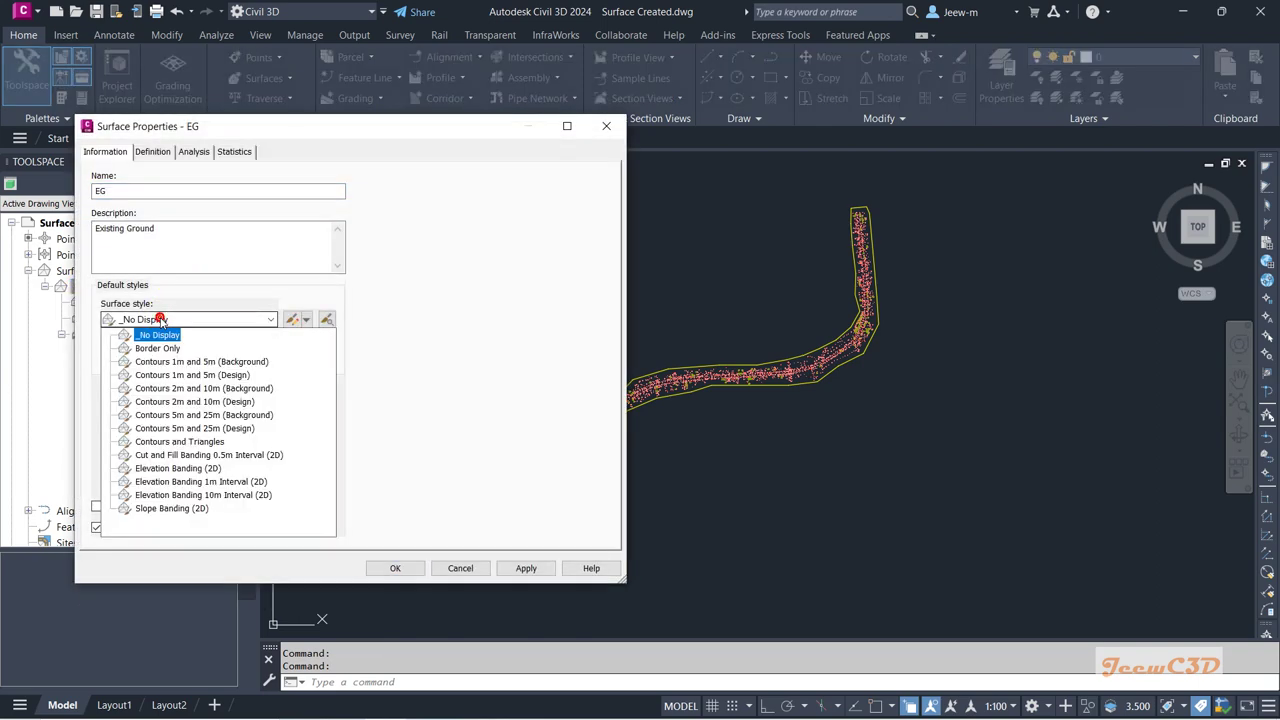
left_click(160, 345)
left_click(385, 566)
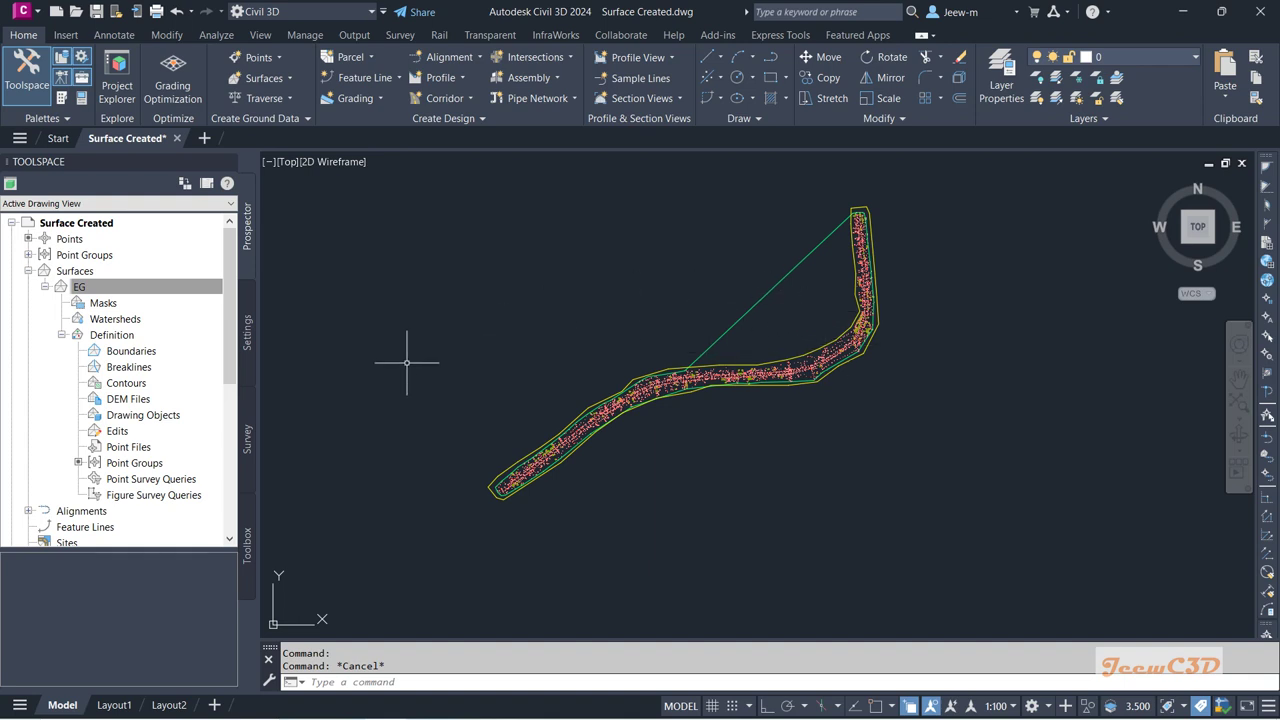
Begin adding an Outer boundary with non-destructive breakline to the EG surface definition and name it Surface Boundary
scroll(858, 302, "up", 2)
scroll(820, 330, "up", 1)
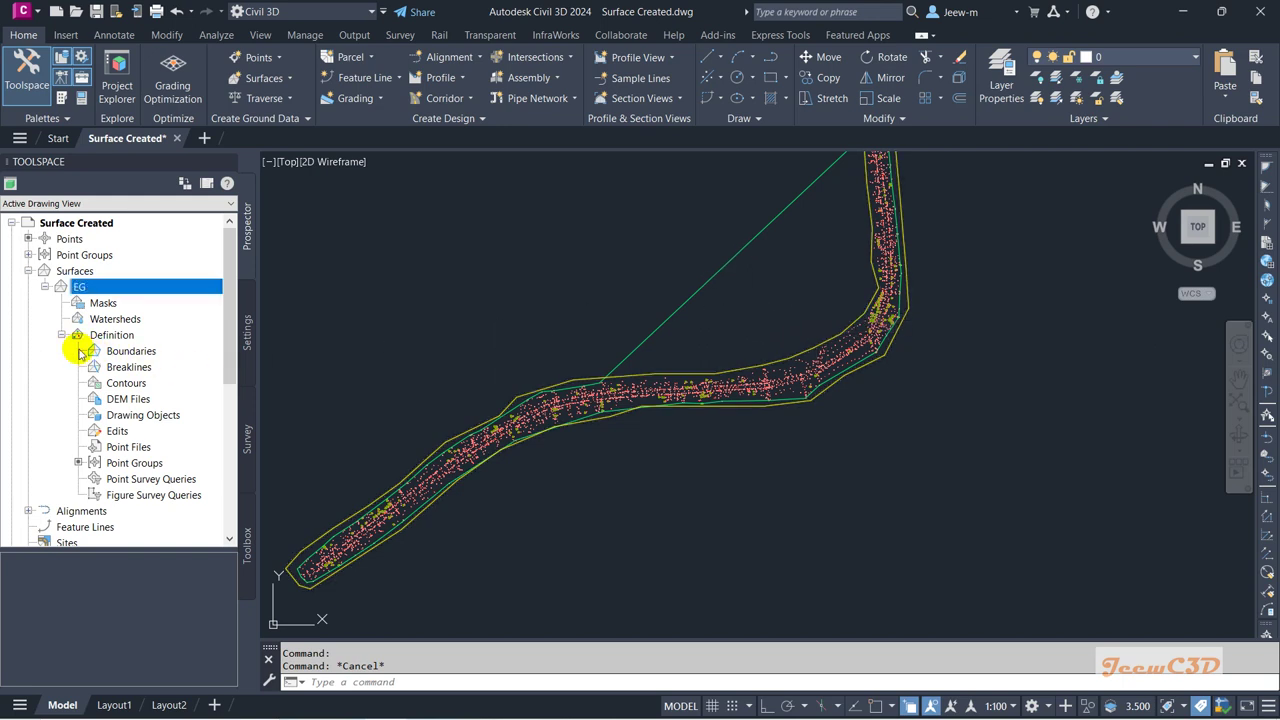
left_click(108, 337)
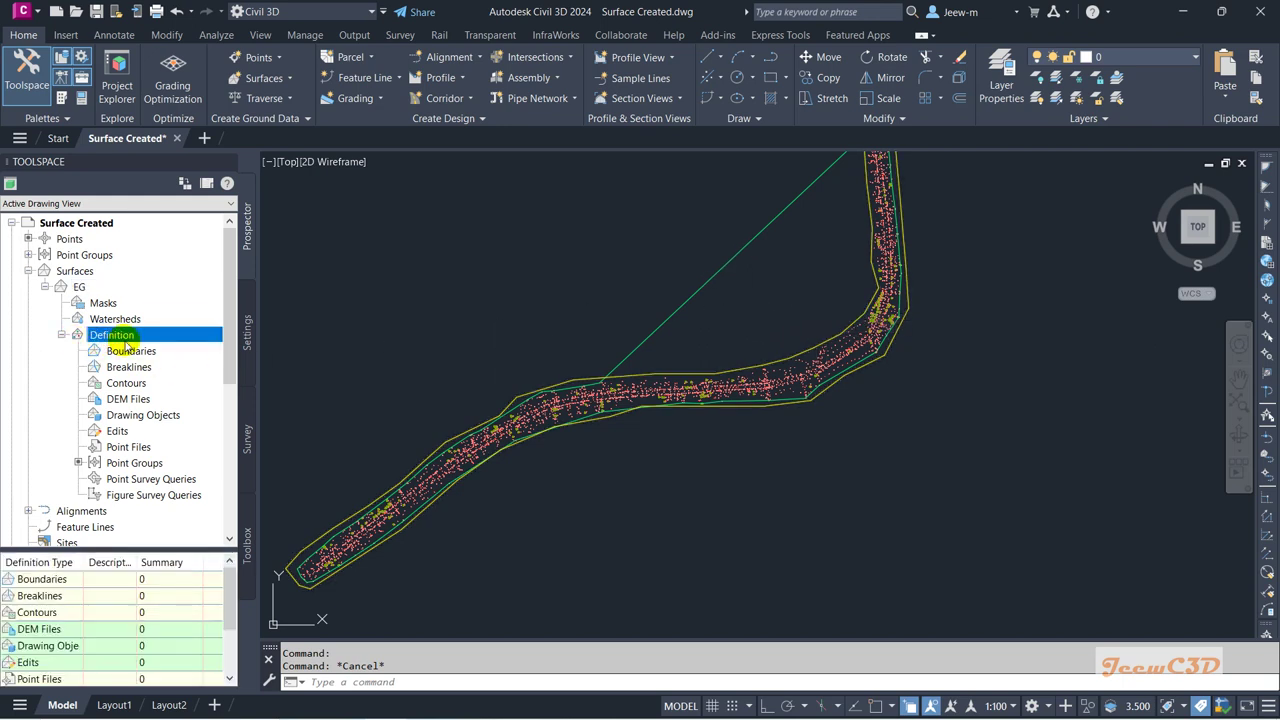
left_click(138, 354)
right_click(140, 359)
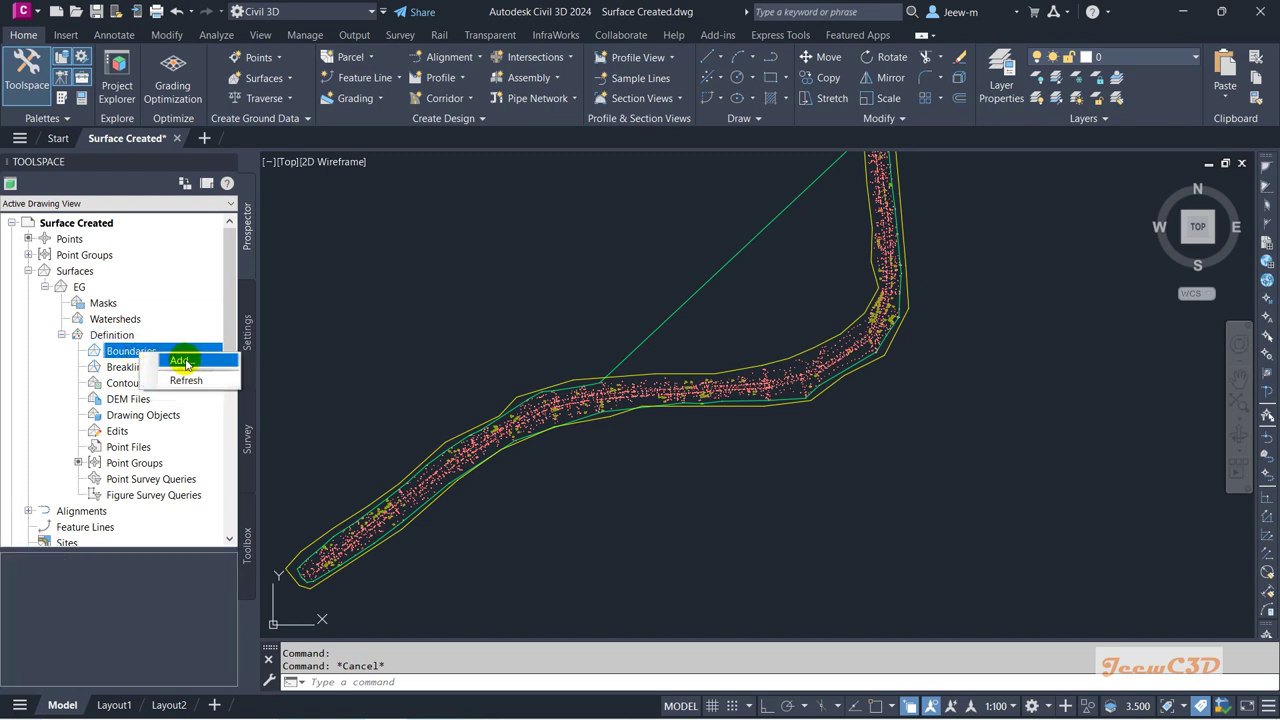
left_click(182, 362)
left_click(271, 250)
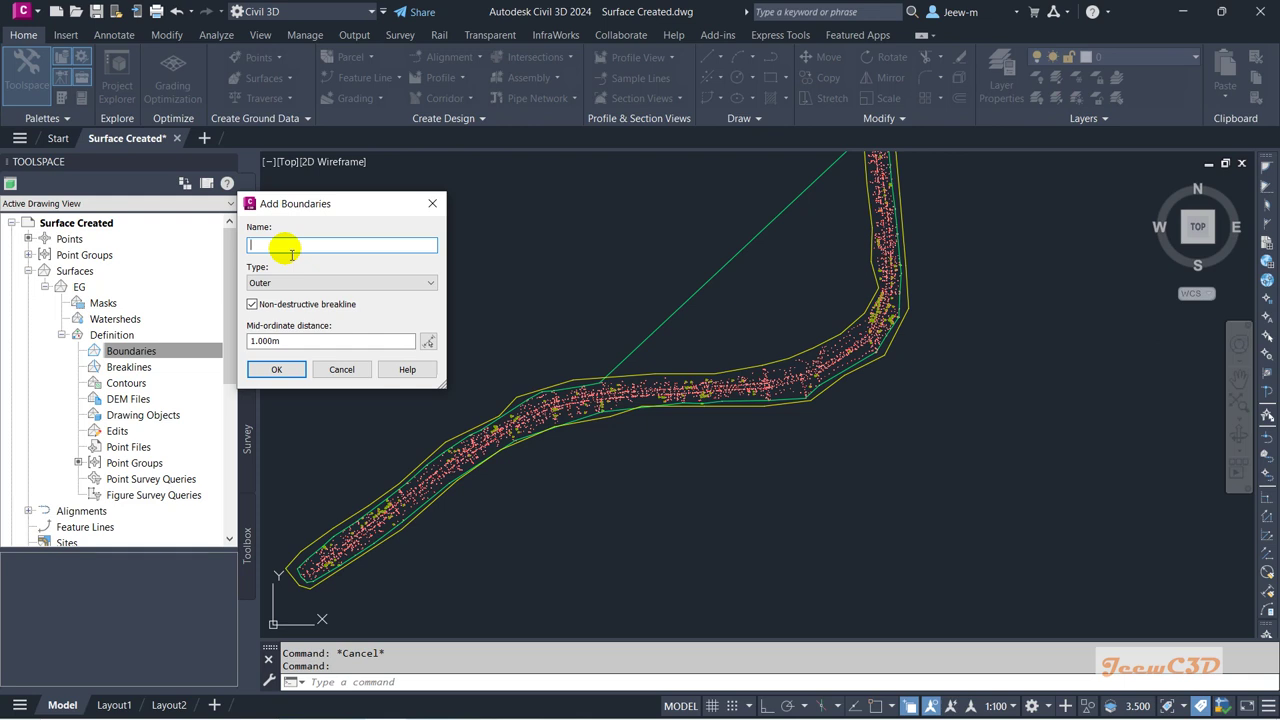
type("Surface Boundary")
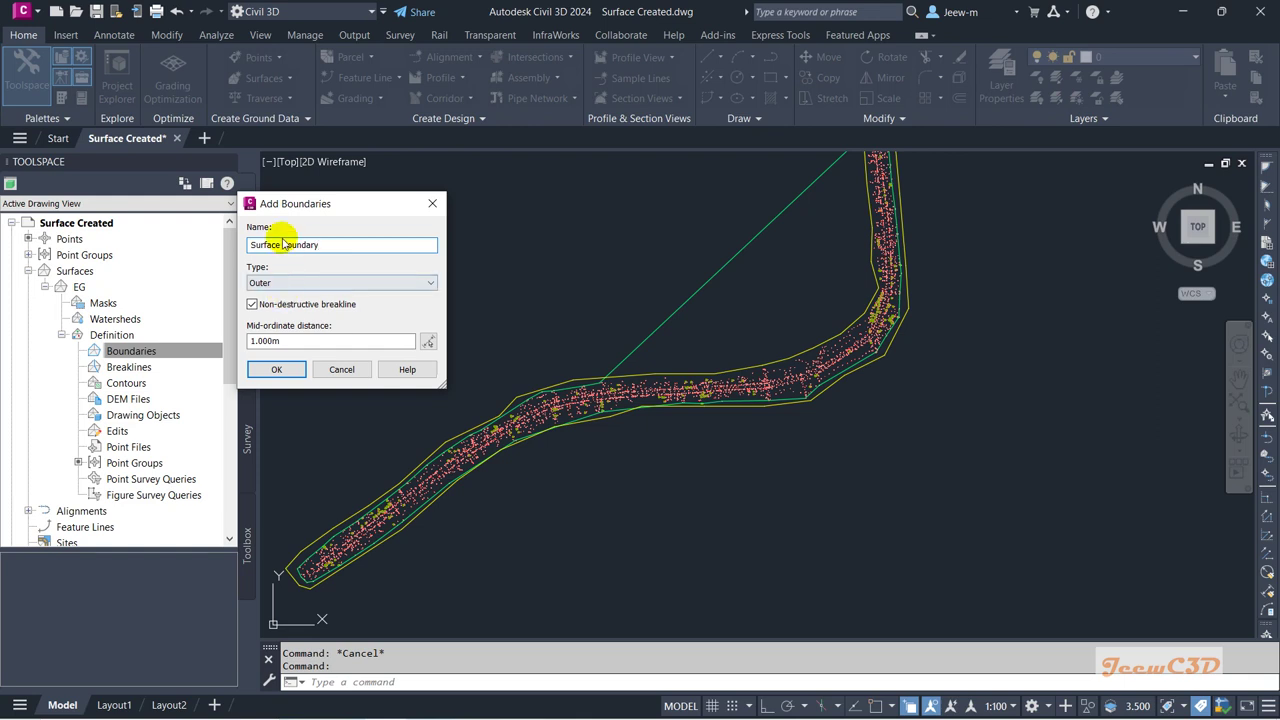
left_click_drag(335, 207, 356, 172)
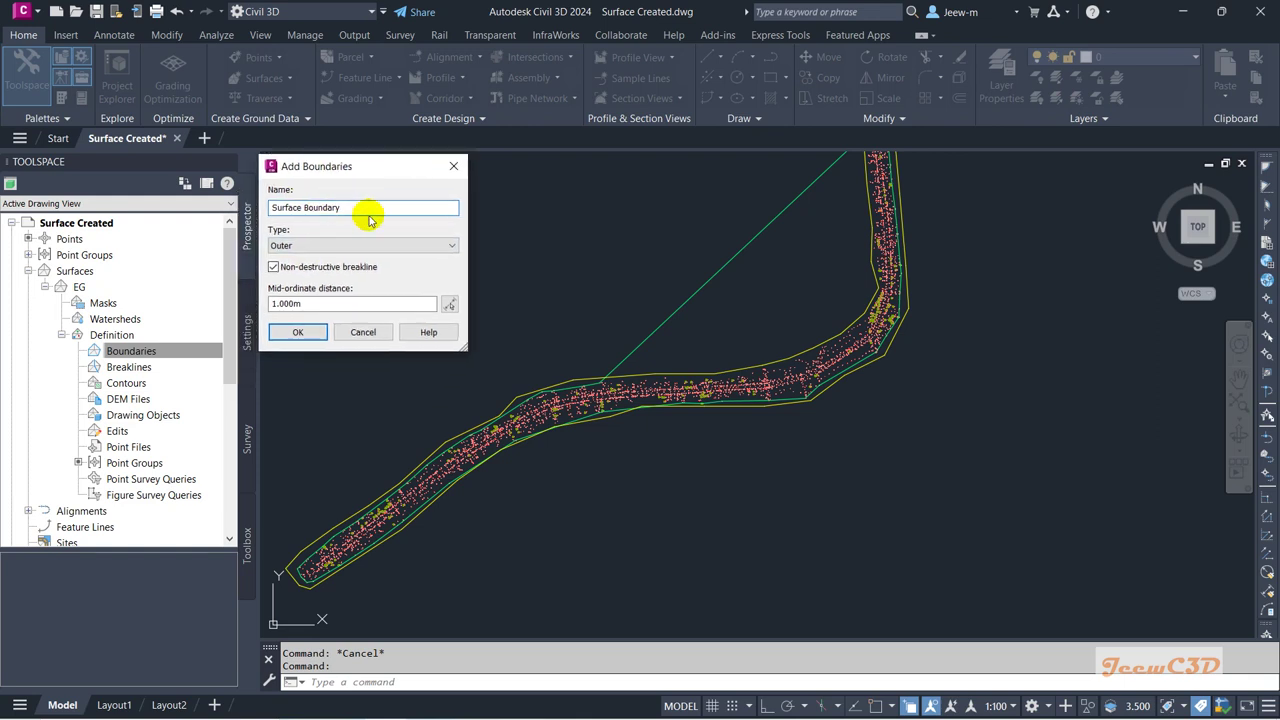
left_click(307, 338)
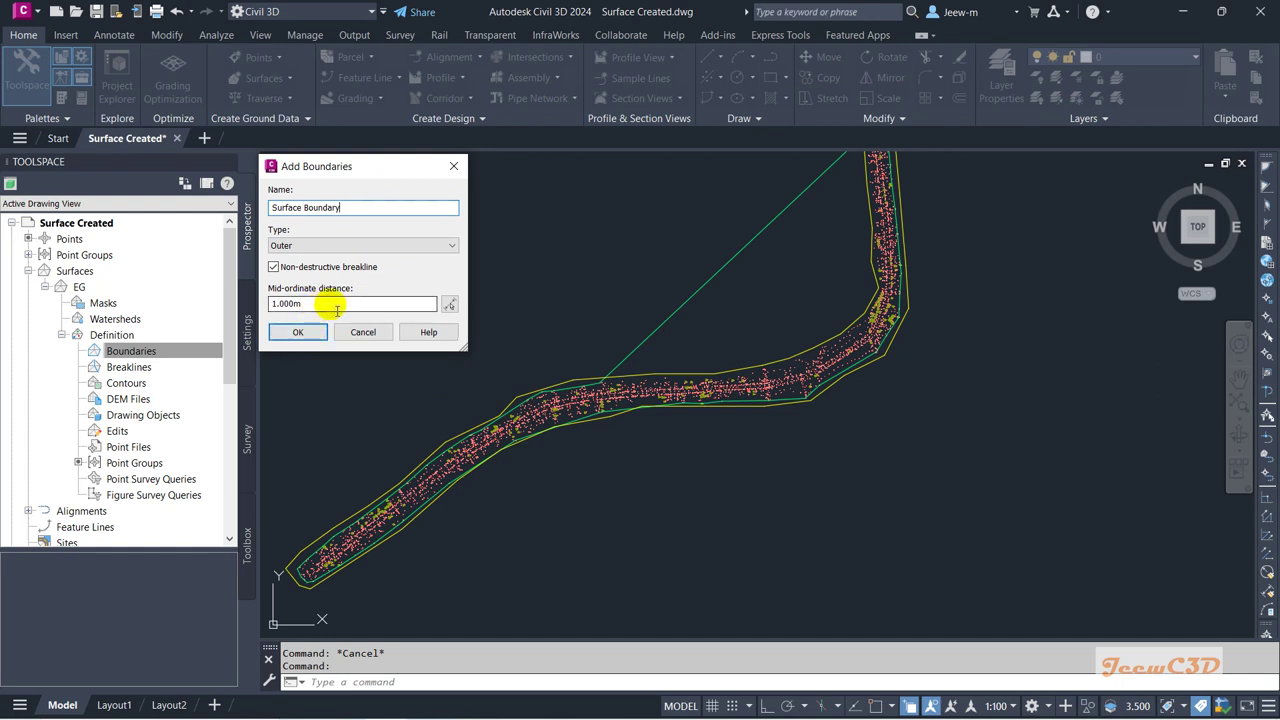
Set the boundary's mid-ordinate distance to 0.1 and apply it using the closed yellow outline polyline around the points
left_click_drag(337, 305, 258, 304)
type("0.1")
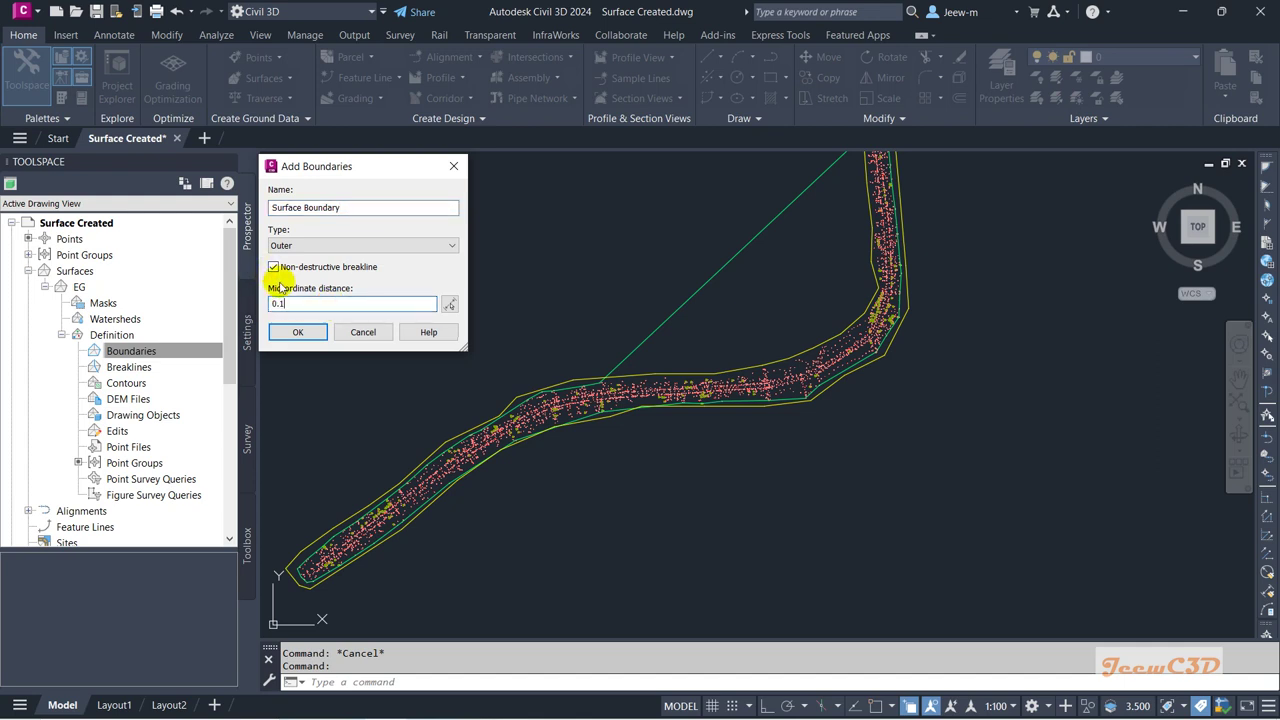
left_click(294, 335)
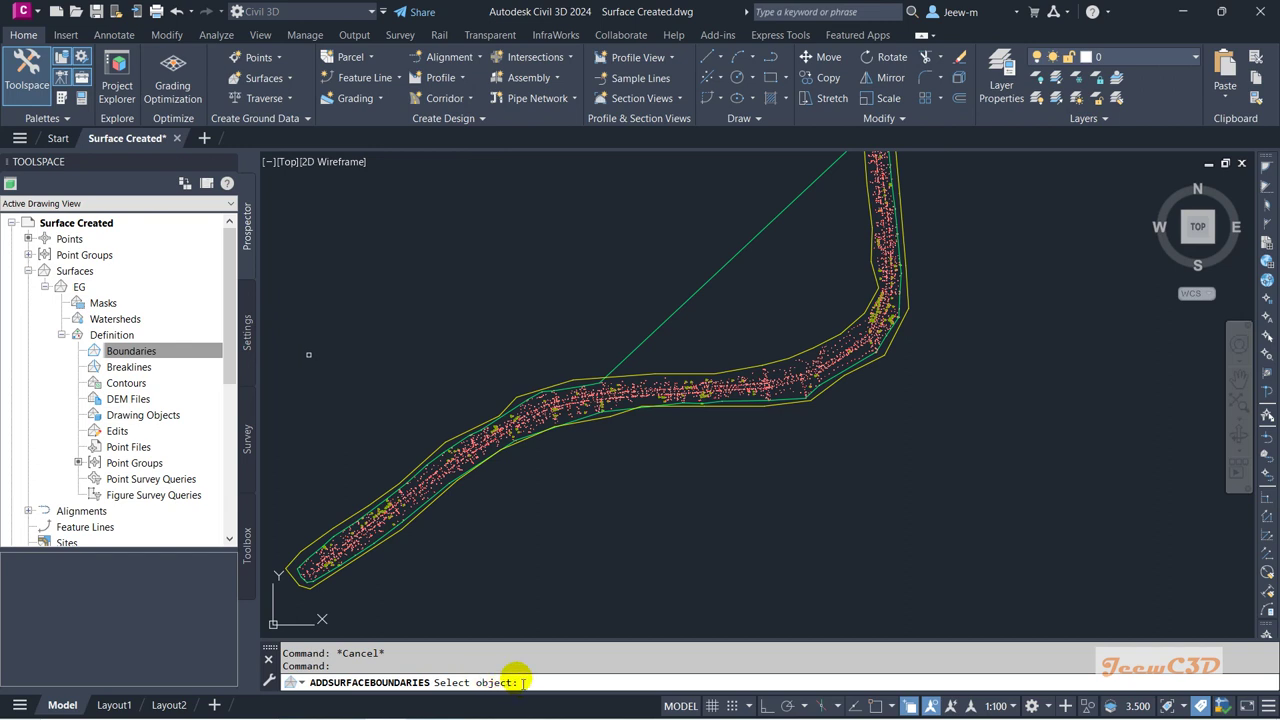
middle_click_drag(796, 282, 770, 374)
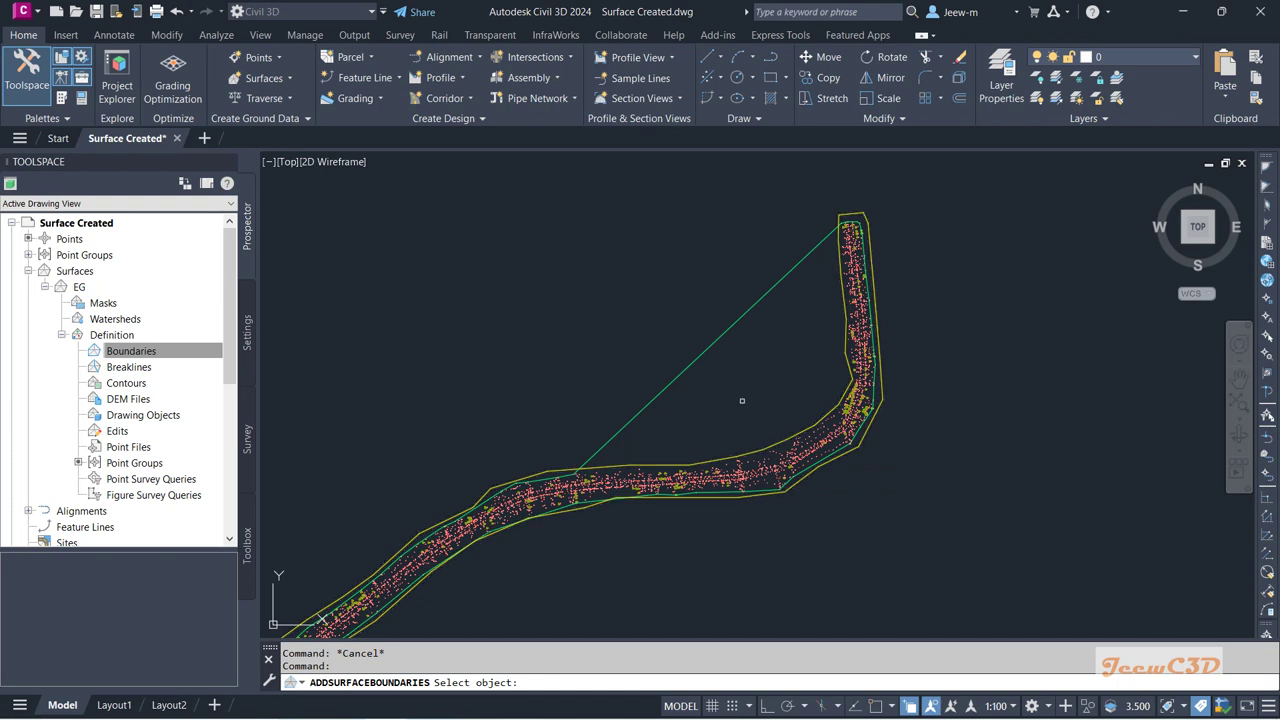
left_click(749, 453)
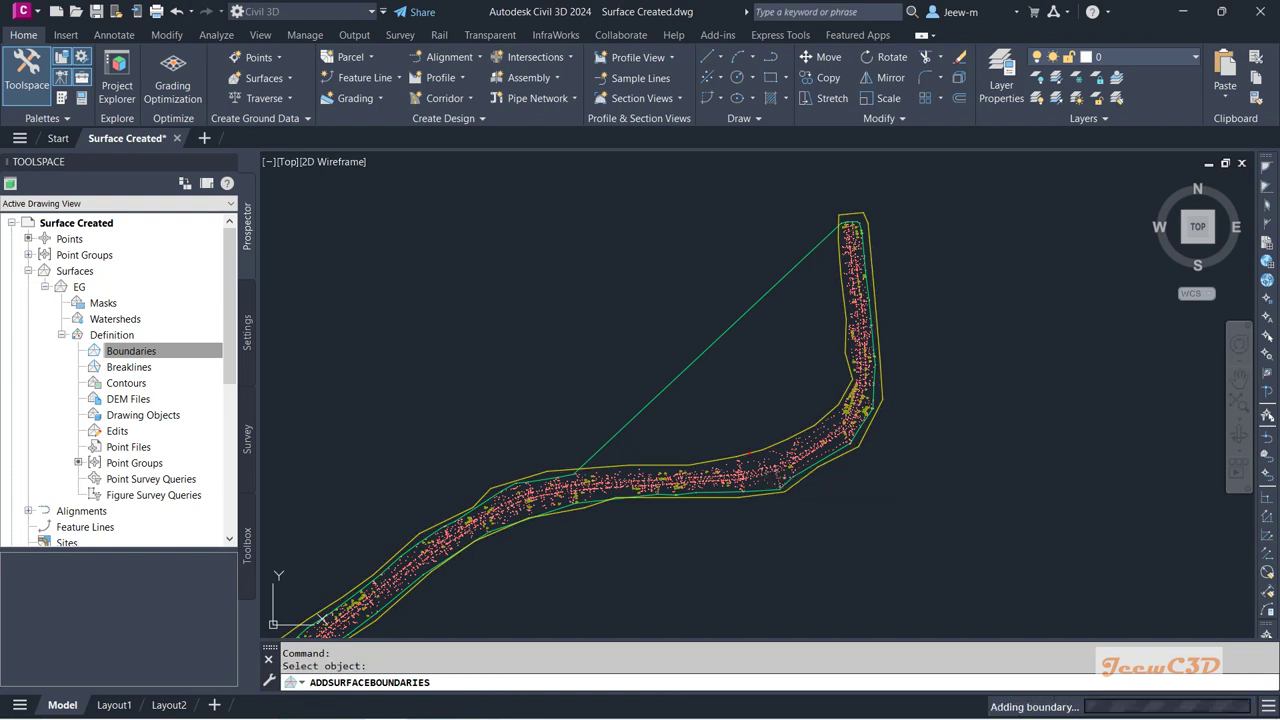
Examine the EG surface border against the yellow outline along the whole length of the survey corridor
mouse_move(600, 443)
middle_mouse_down()
mouse_move(680, 280)
mouse_move(739, 259)
mouse_move(729, 303)
mouse_move(758, 320)
middle_mouse_up()
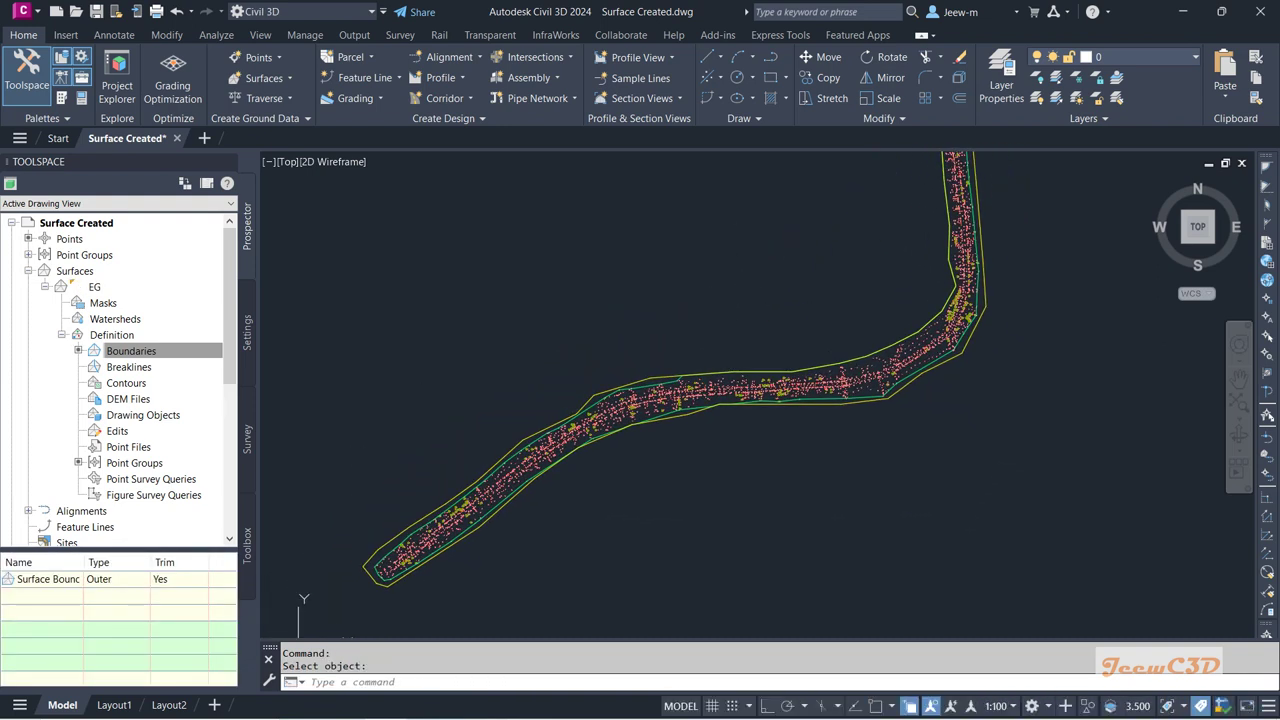
scroll(660, 429, "up", 2)
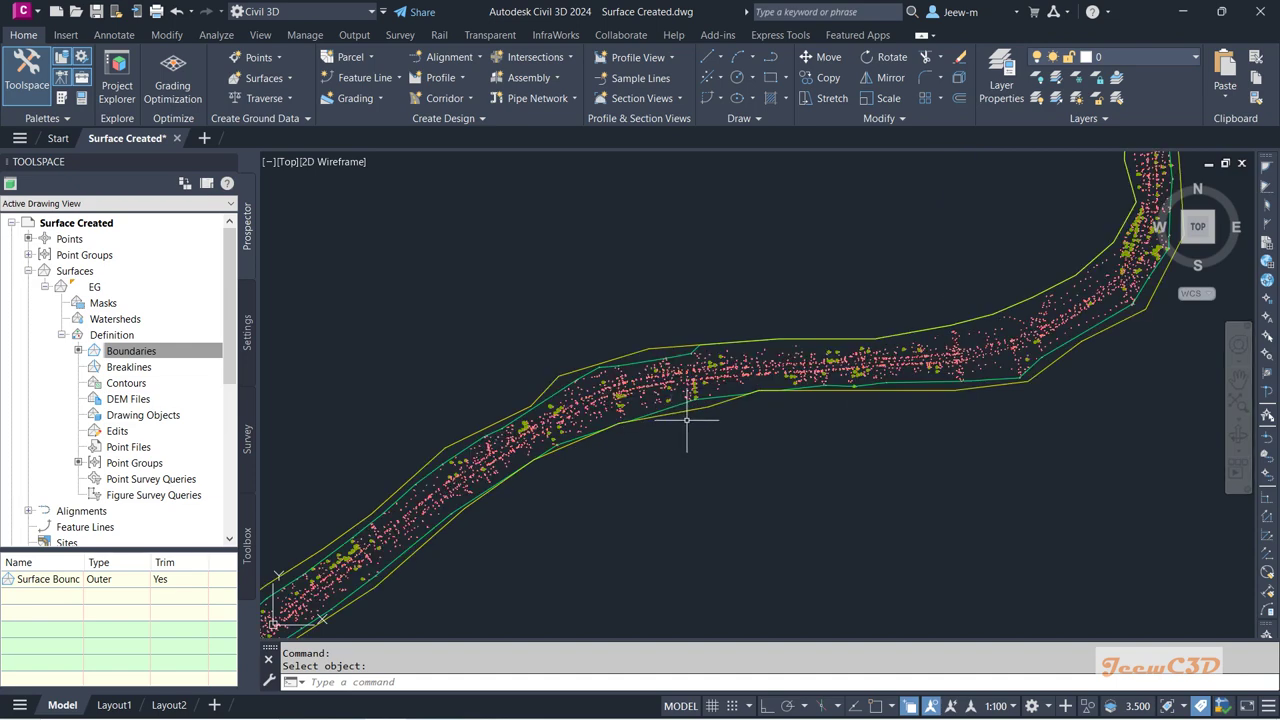
scroll(684, 410, "up", 3)
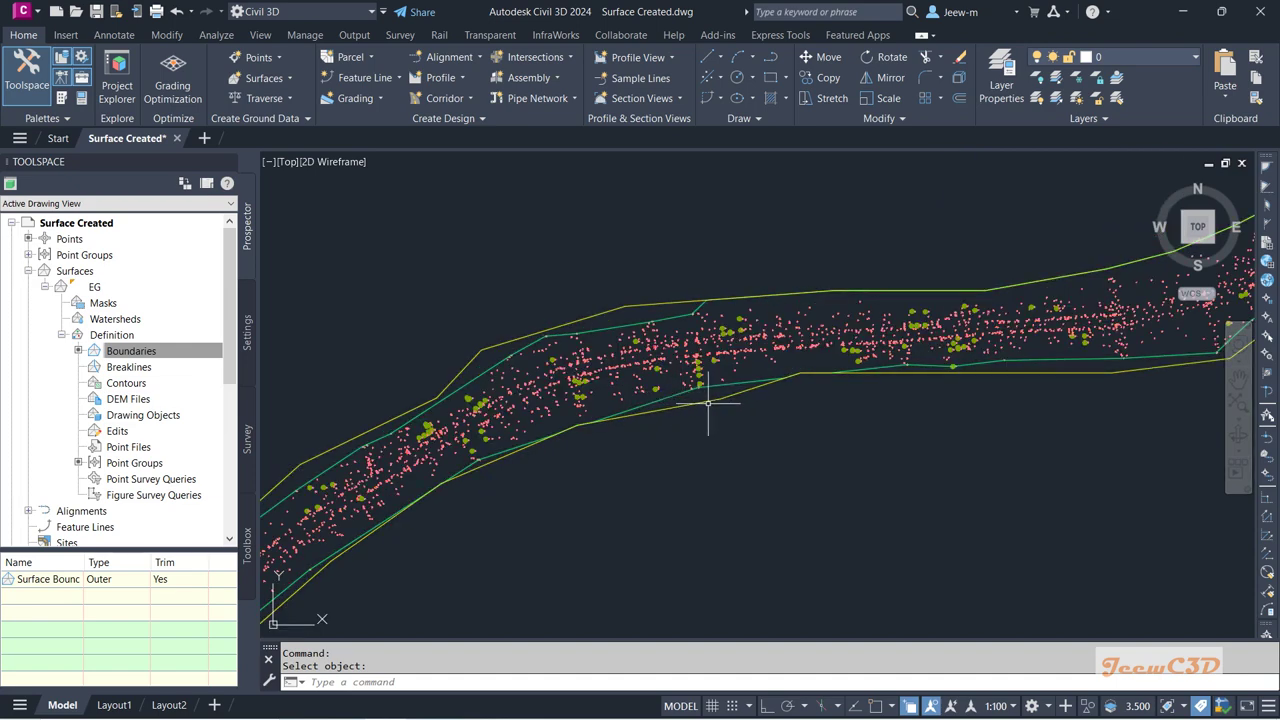
scroll(678, 395, "down", 2)
scroll(674, 395, "down", 2)
middle_click_drag(757, 314, 651, 400)
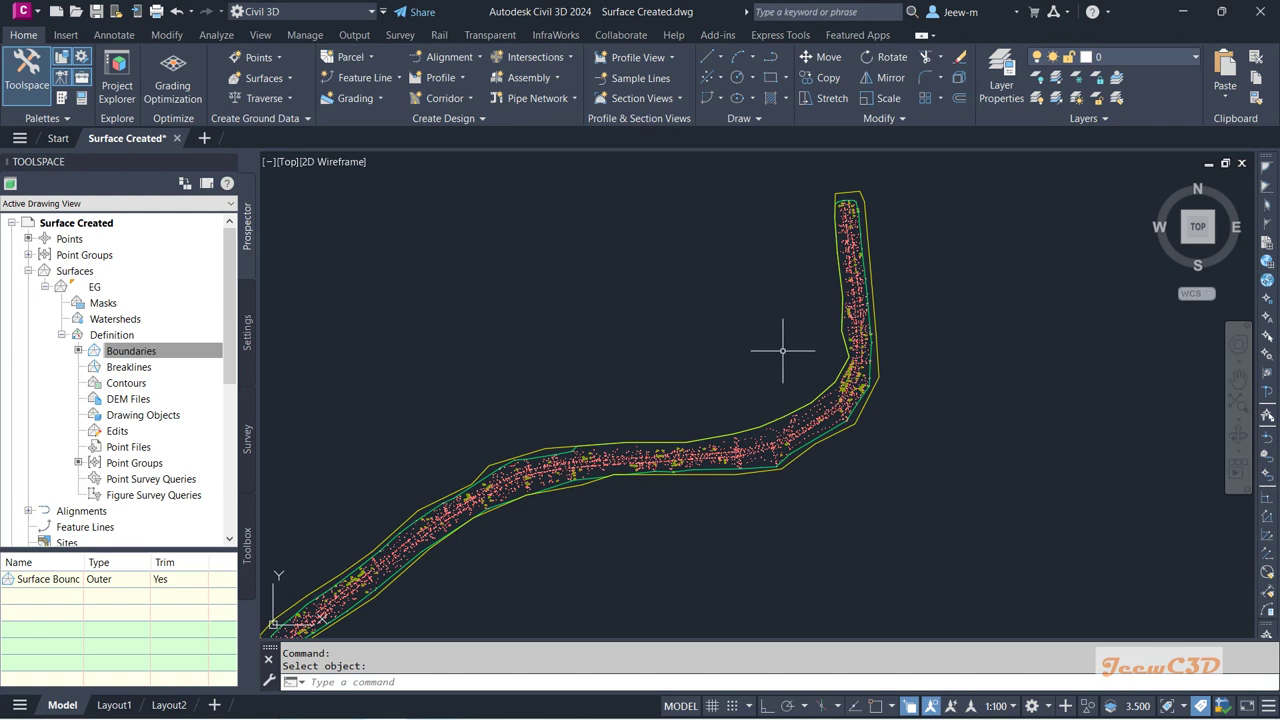
mouse_move(727, 495)
middle_mouse_down()
mouse_move(941, 369)
mouse_move(871, 400)
middle_mouse_up()
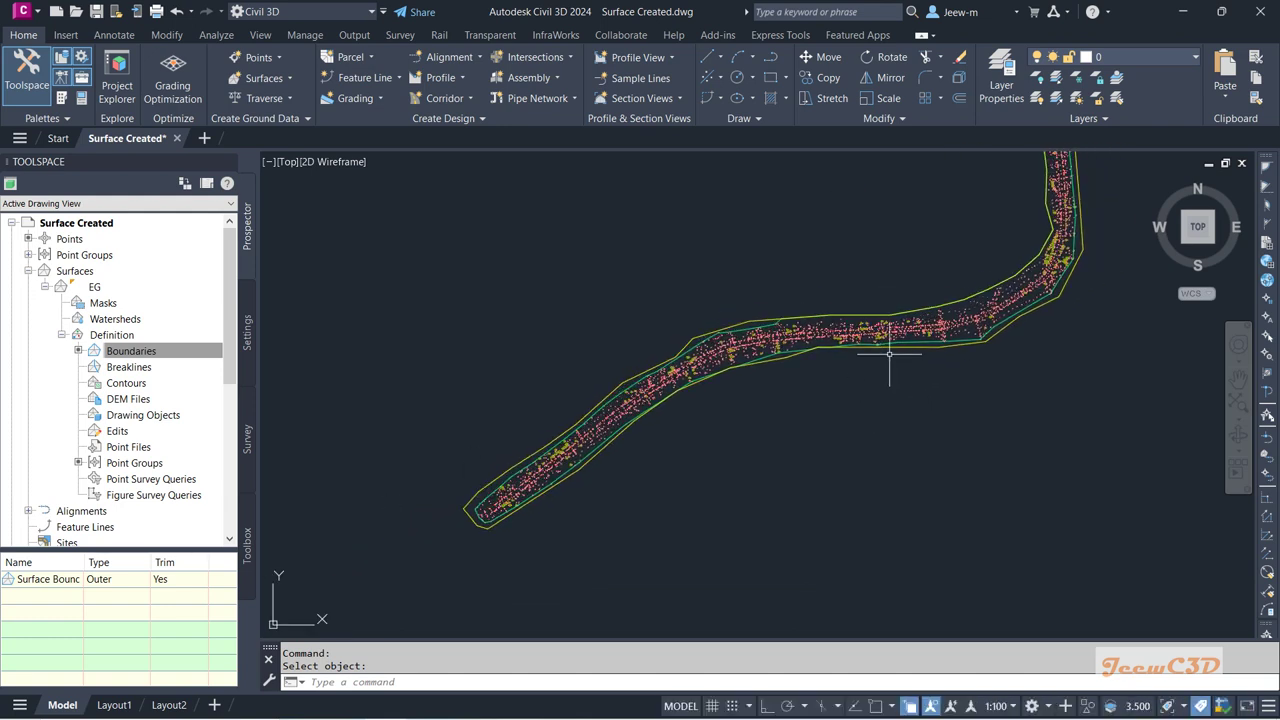
Inspect the EG surface in 3D with the Object Viewer, orbiting around it, and close the viewer and deselect the surface
left_click(911, 326)
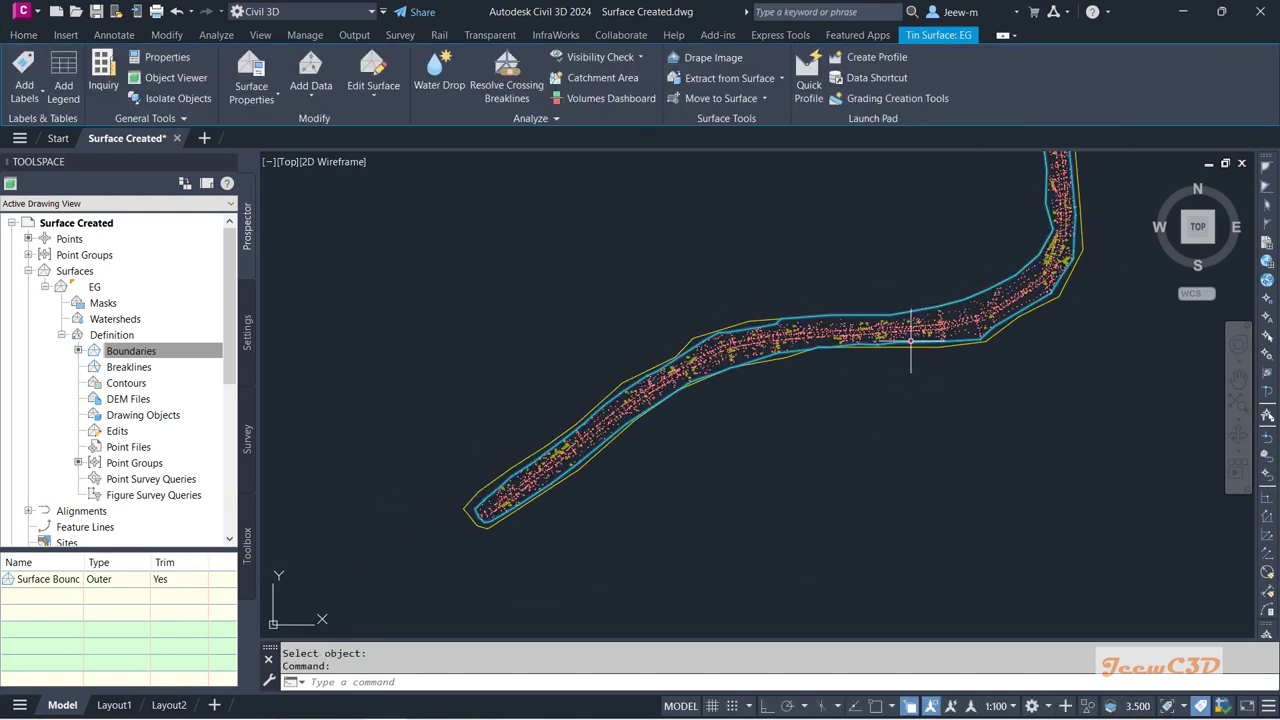
left_click(168, 80)
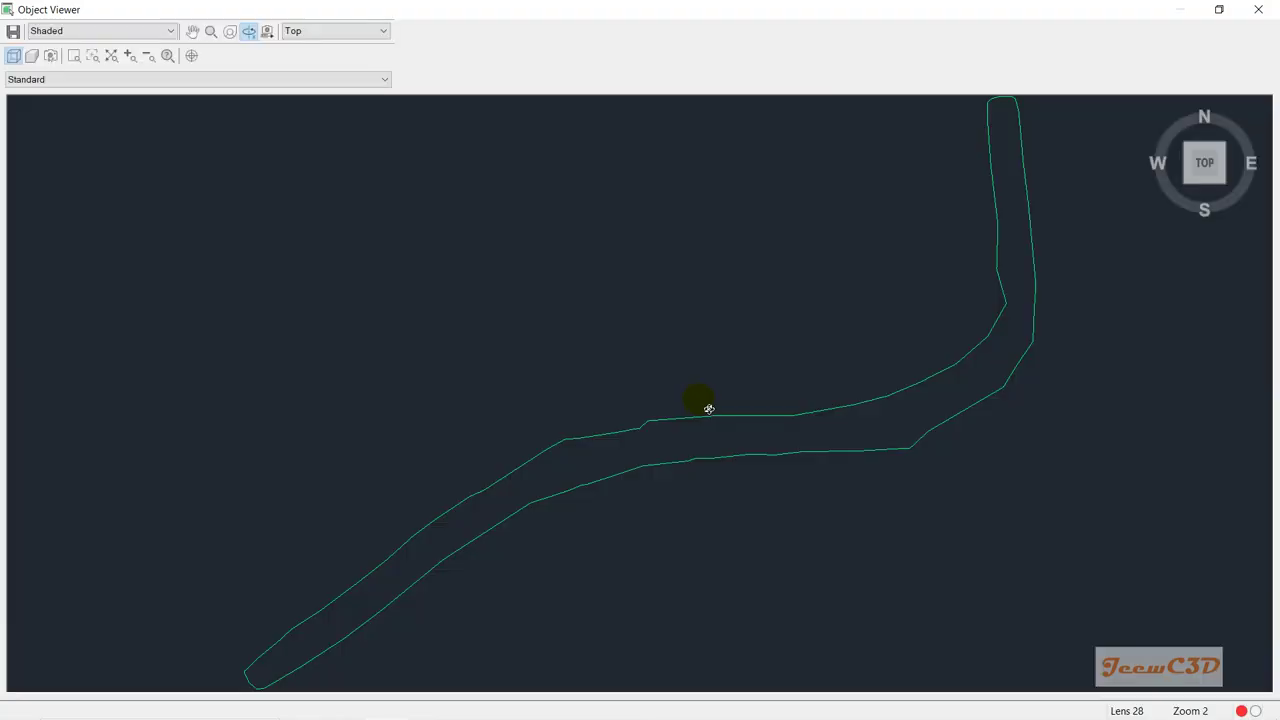
mouse_move(708, 409)
left_mouse_down()
mouse_move(751, 429)
mouse_move(843, 329)
mouse_move(829, 380)
mouse_move(812, 293)
mouse_move(640, 494)
mouse_move(669, 480)
mouse_move(663, 457)
mouse_move(668, 470)
left_mouse_up()
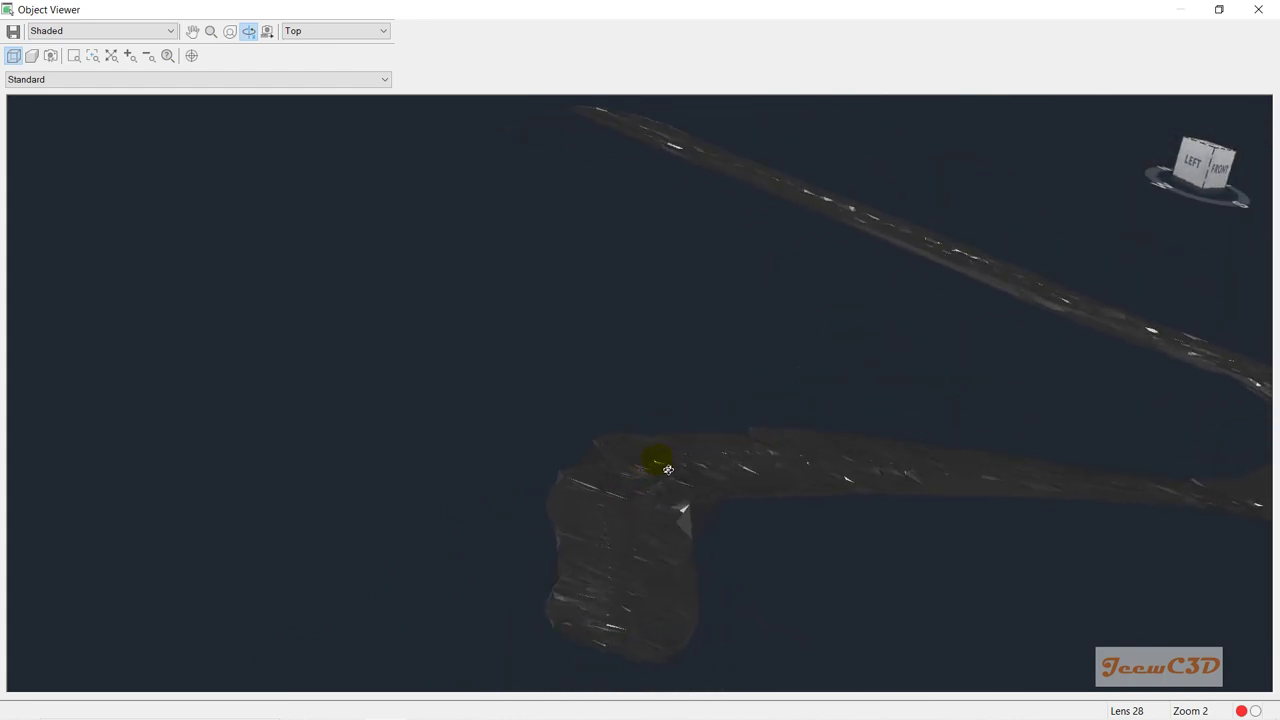
mouse_move(621, 566)
left_mouse_down()
mouse_move(596, 573)
mouse_move(617, 589)
left_mouse_up()
left_click_drag(720, 537, 750, 451)
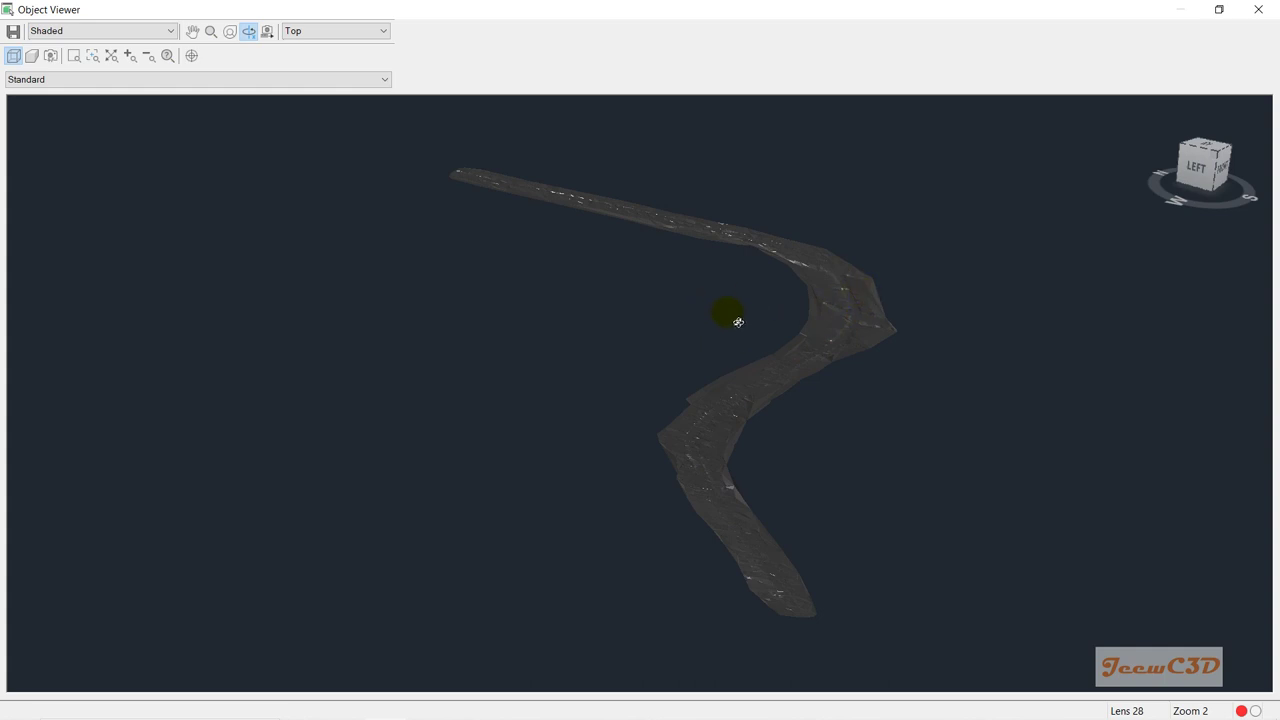
left_click(1252, 10)
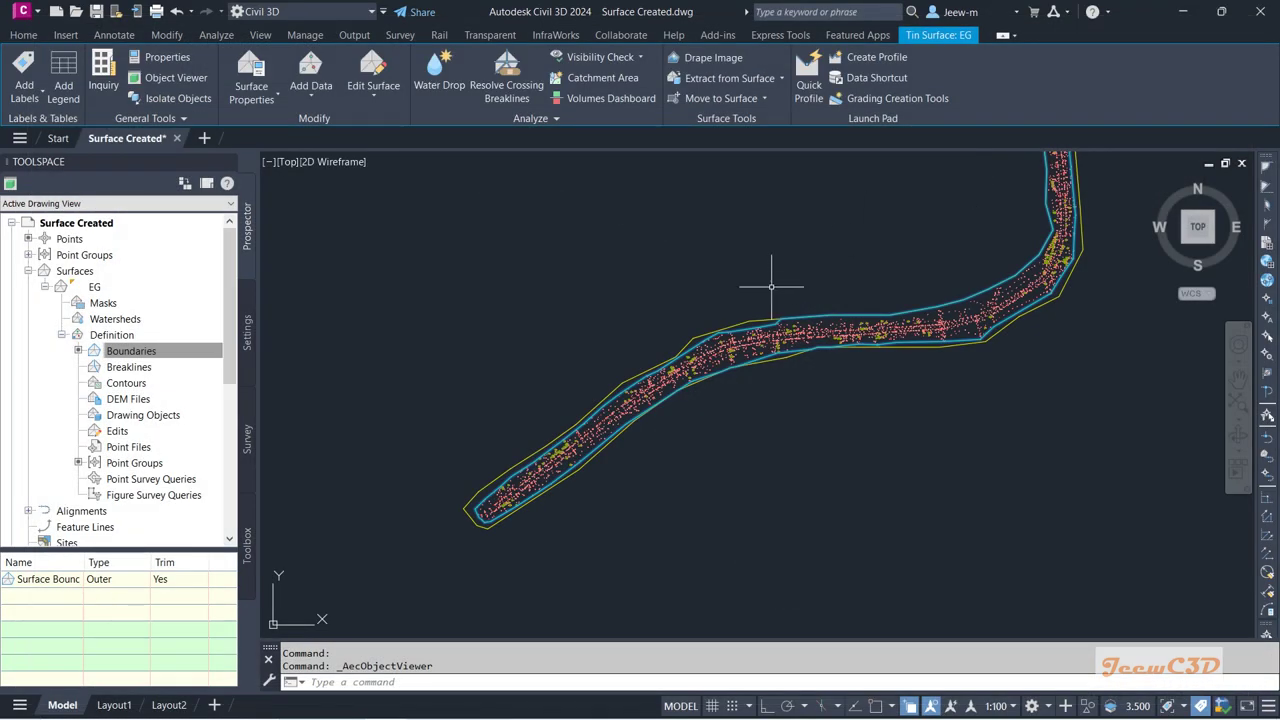
scroll(775, 280, "down", 3)
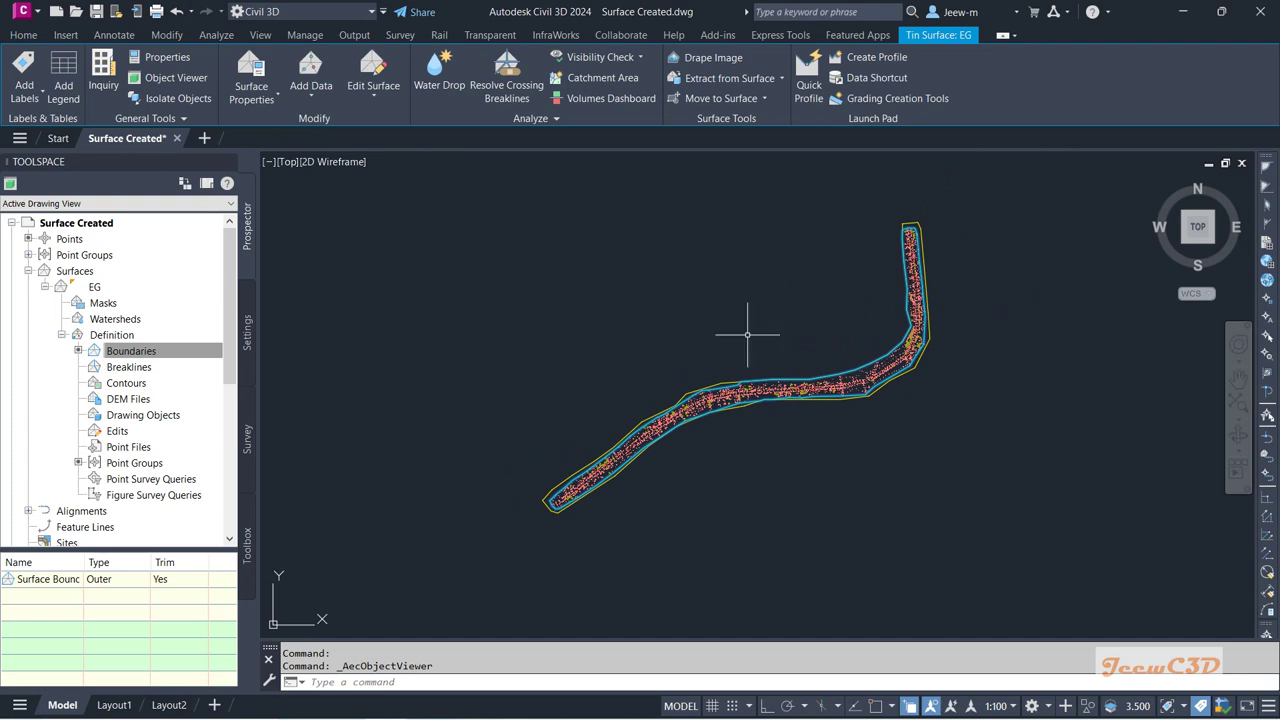
key("Escape")
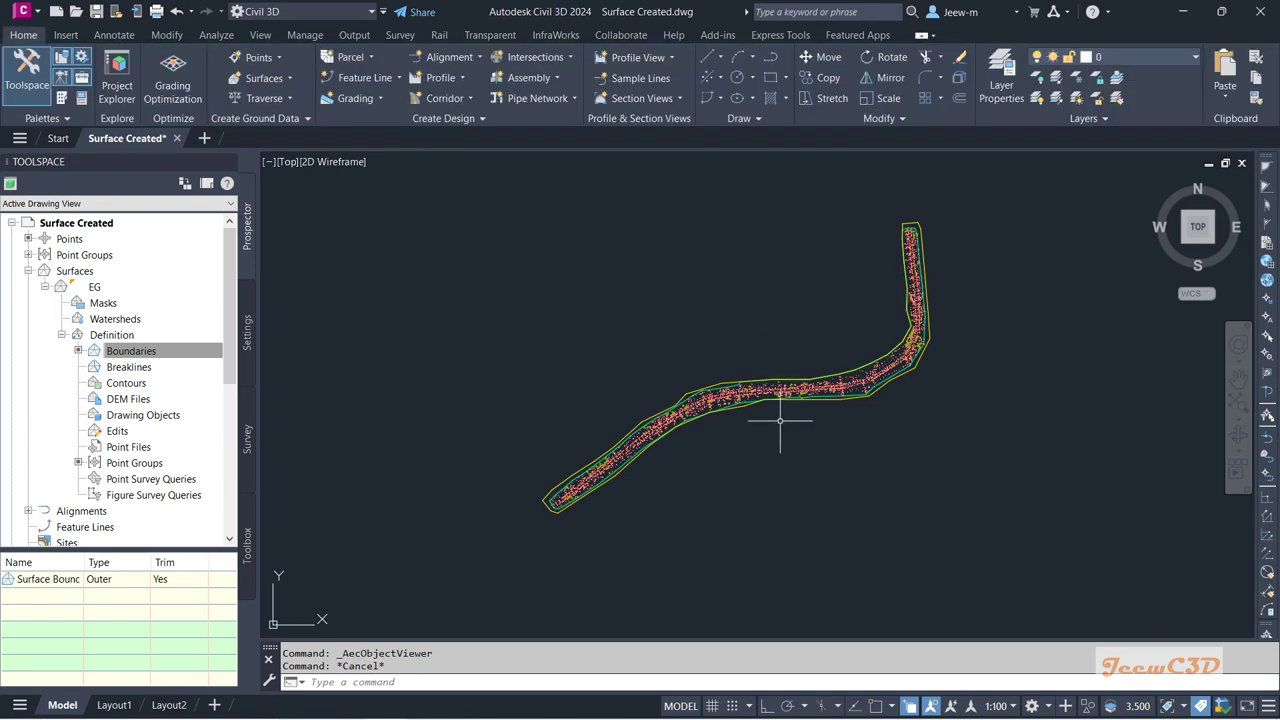
Freeze the Surface Boundary layer that holds the yellow outline polyline
scroll(714, 417, "up", 2)
left_click(722, 397)
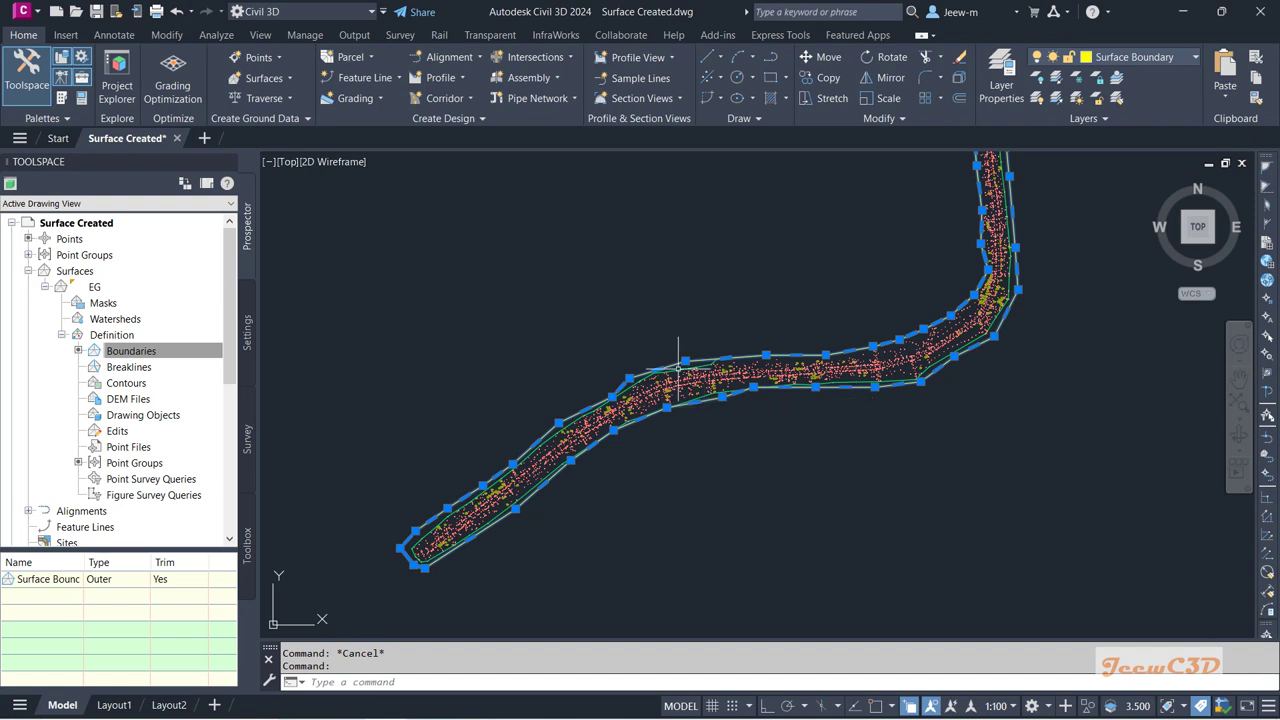
scroll(556, 416, "up", 2)
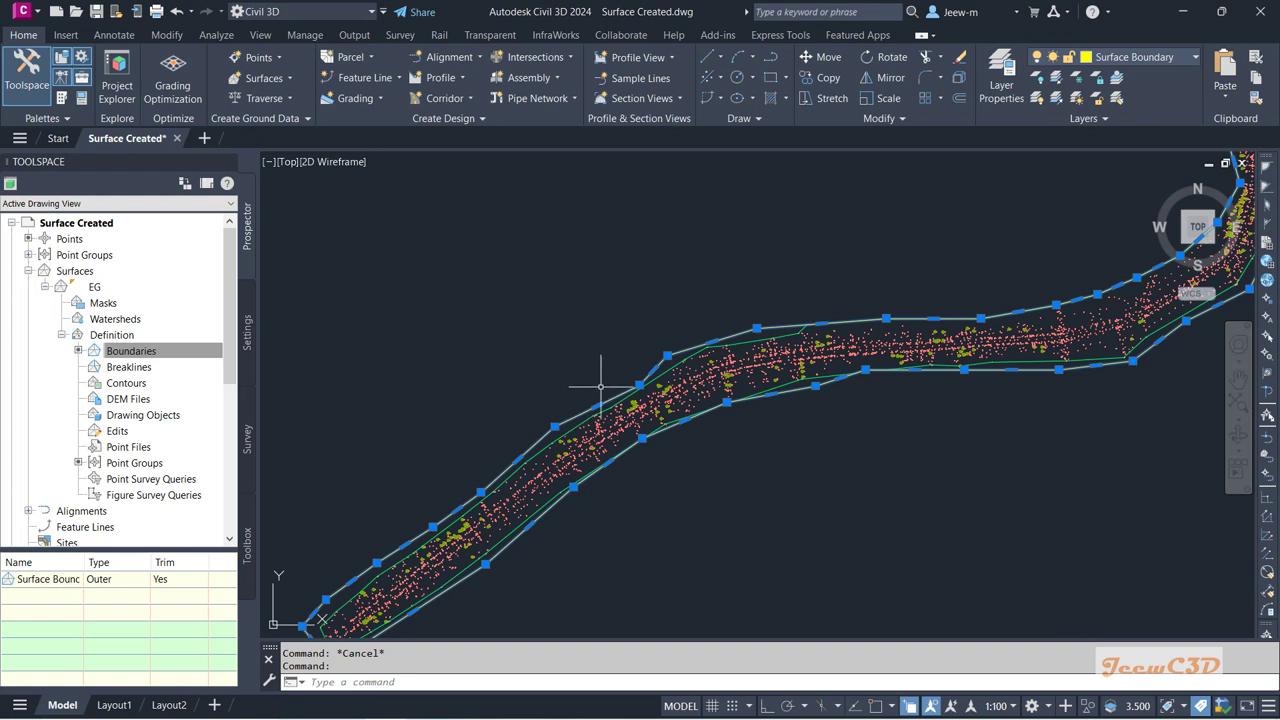
left_click(1135, 58)
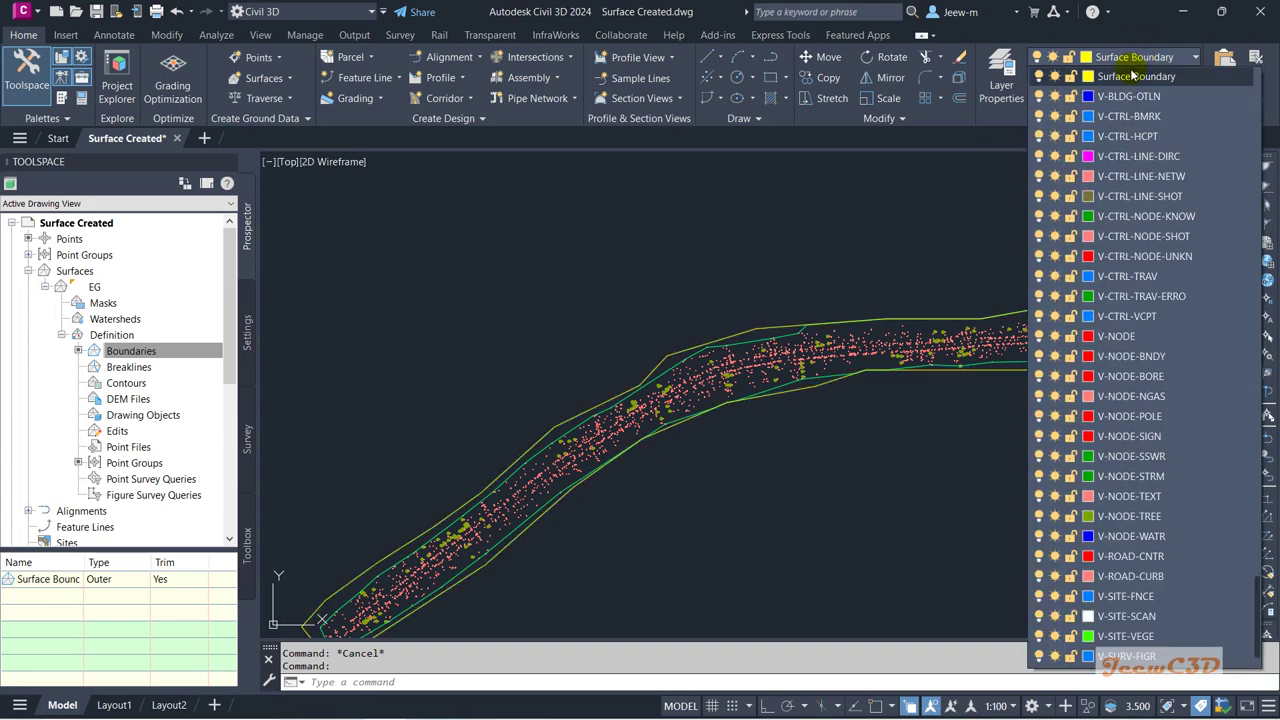
left_click(762, 334)
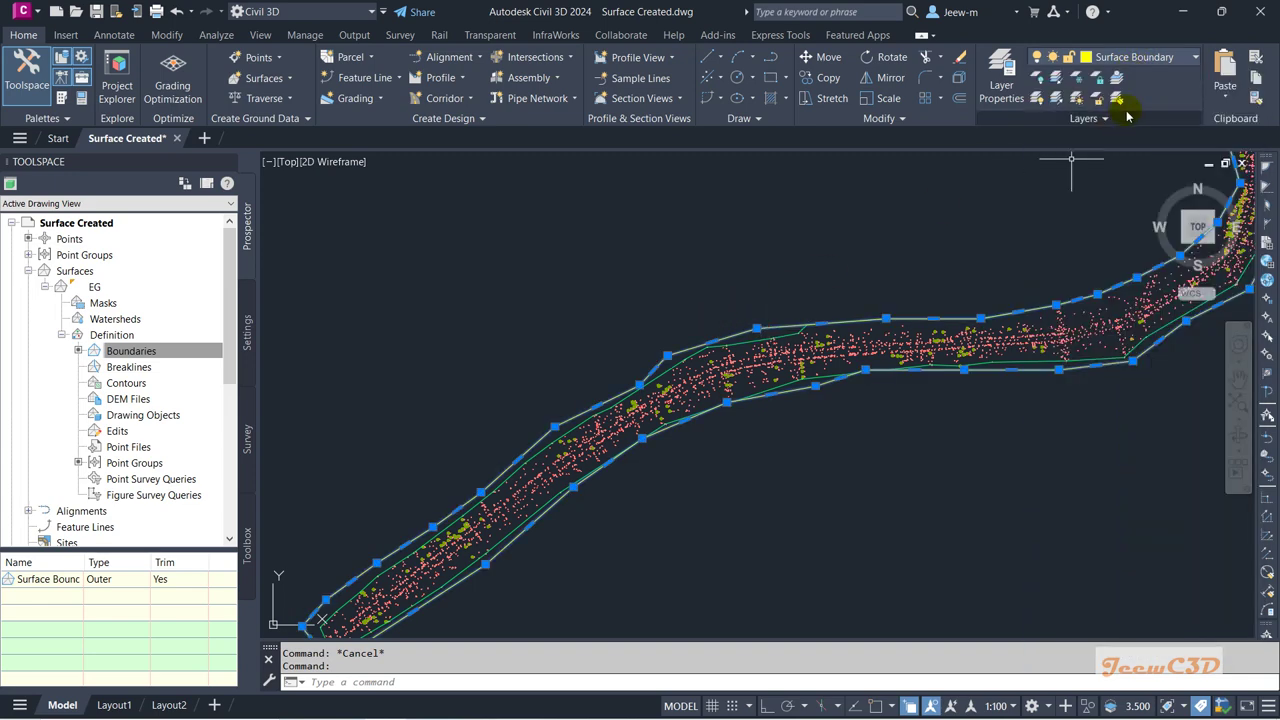
left_click(1152, 58)
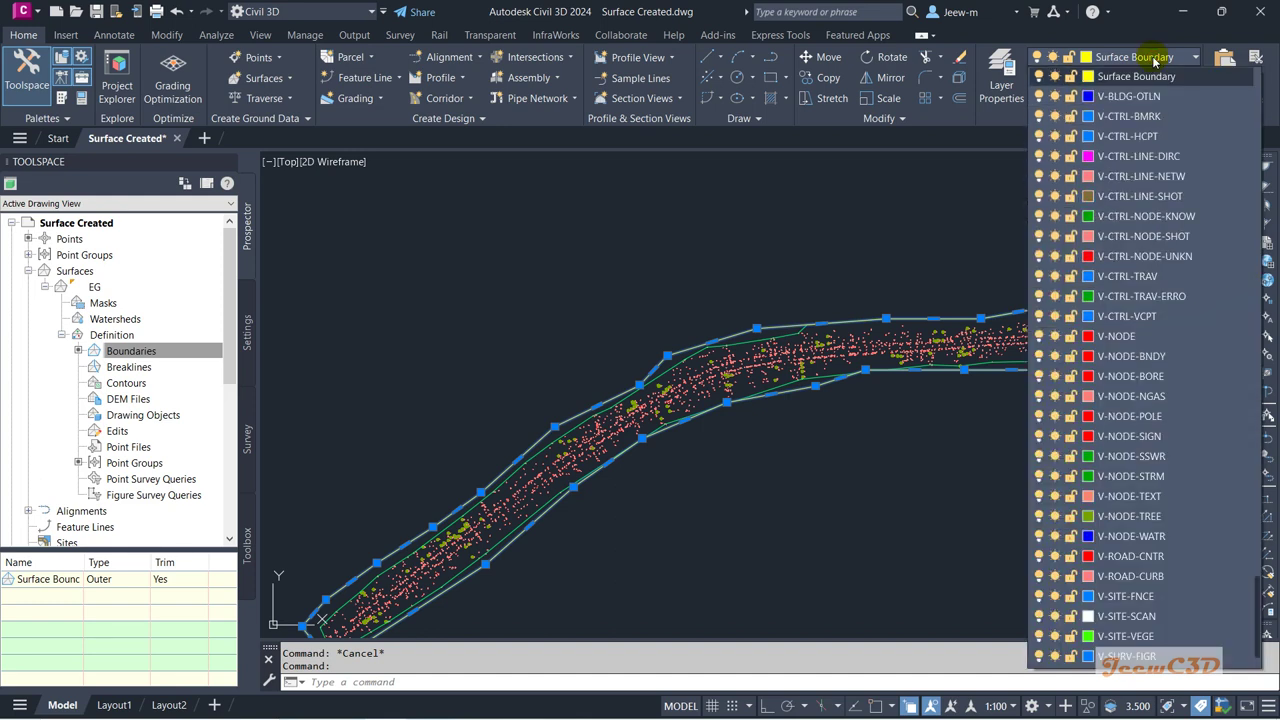
left_click(1055, 78)
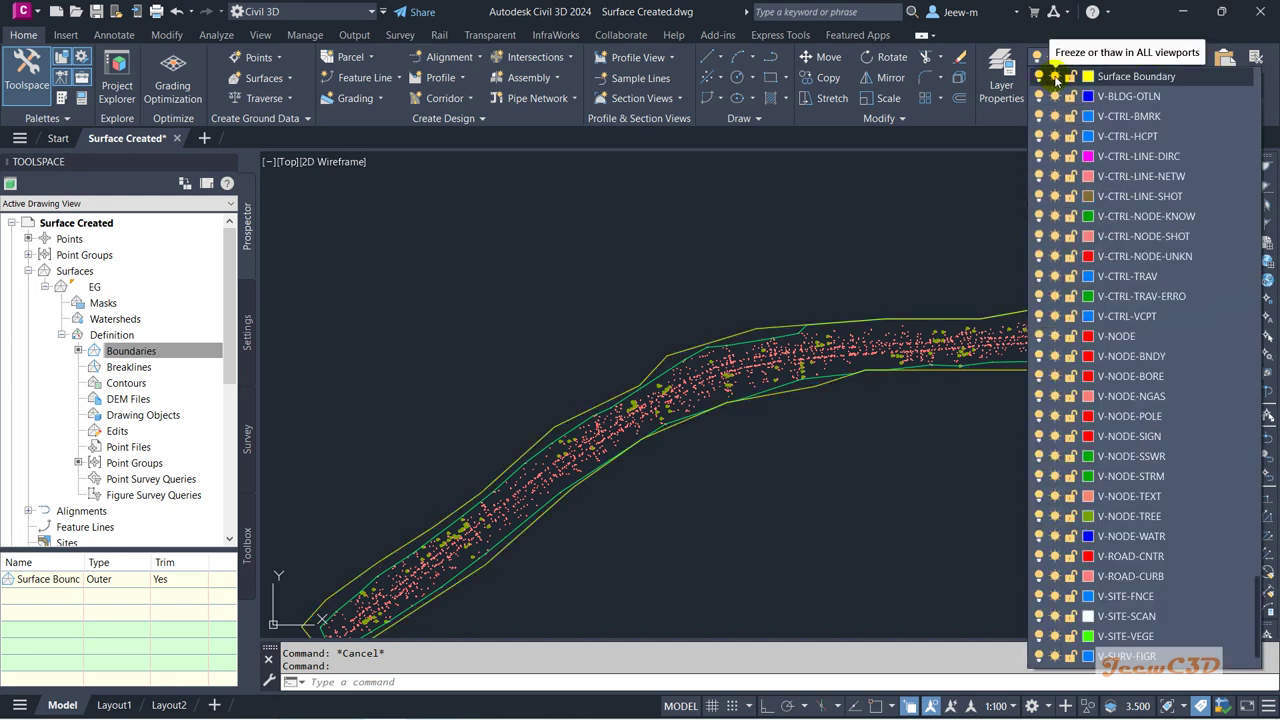
left_click(1055, 78)
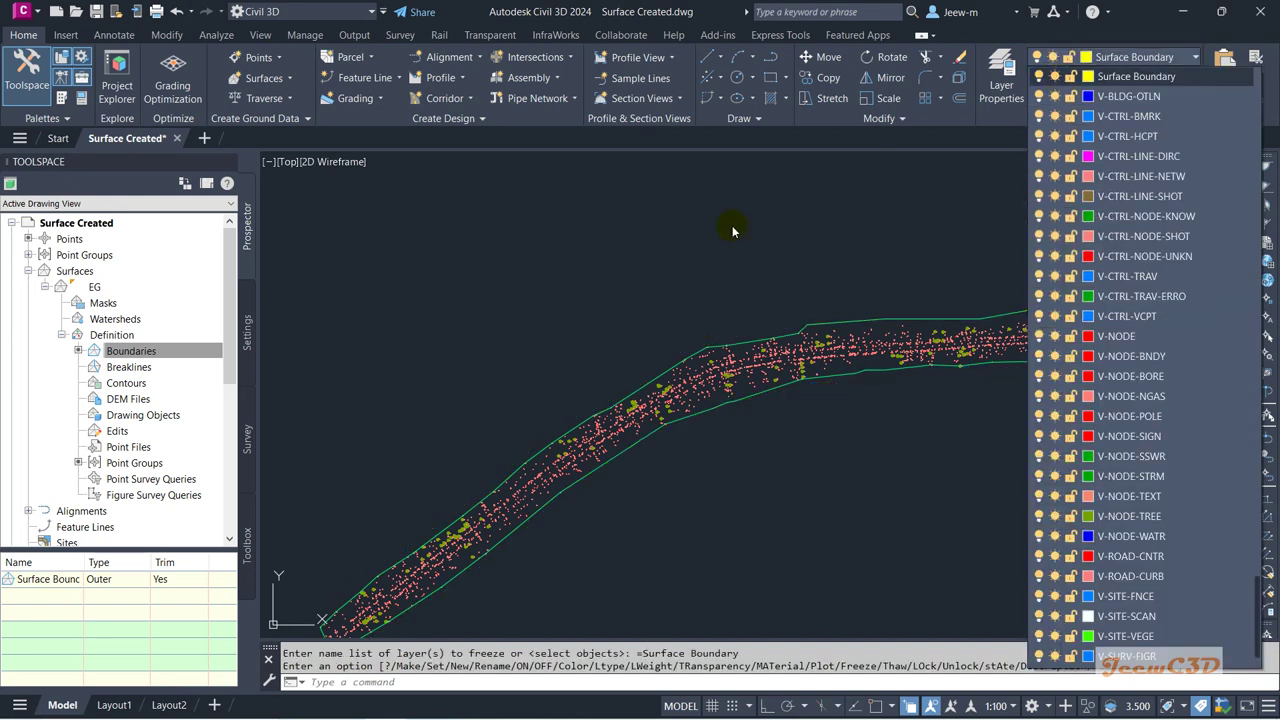
scroll(749, 360, "down", 5)
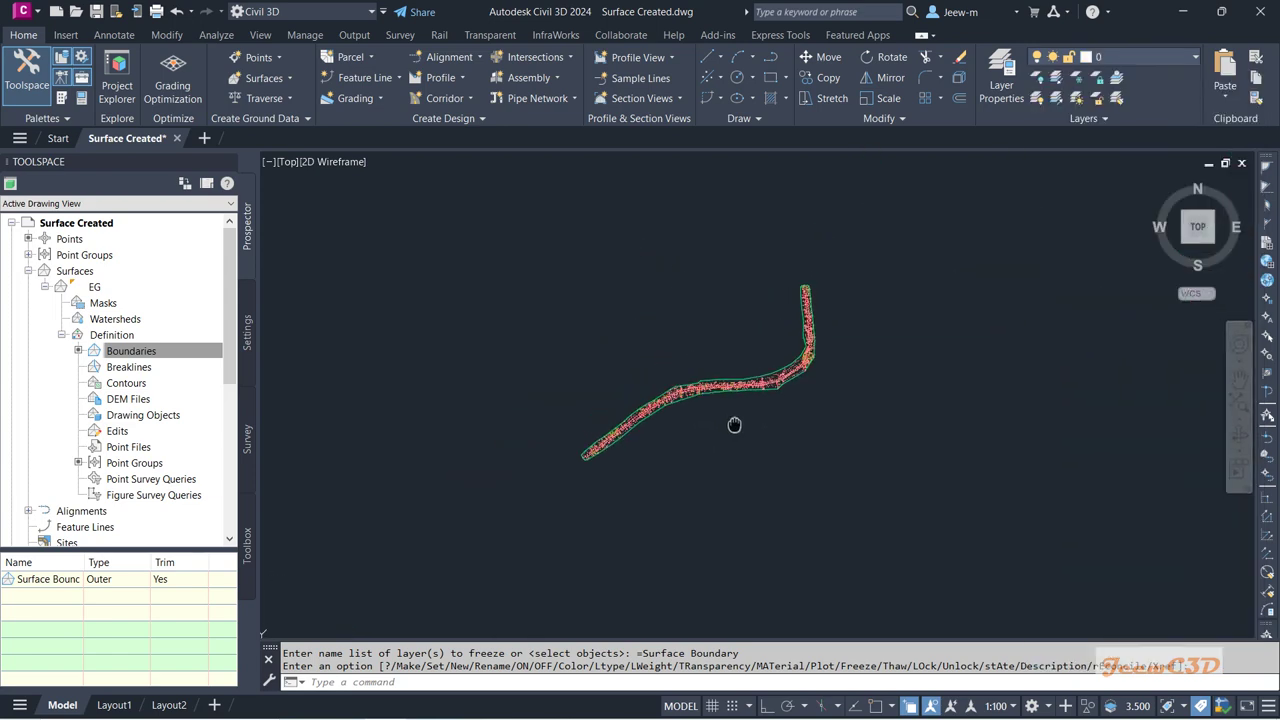
Thaw the Surface Boundary layer that holds the yellow outline polyline around the survey points
scroll(737, 414, "up", 2)
key("Escape")
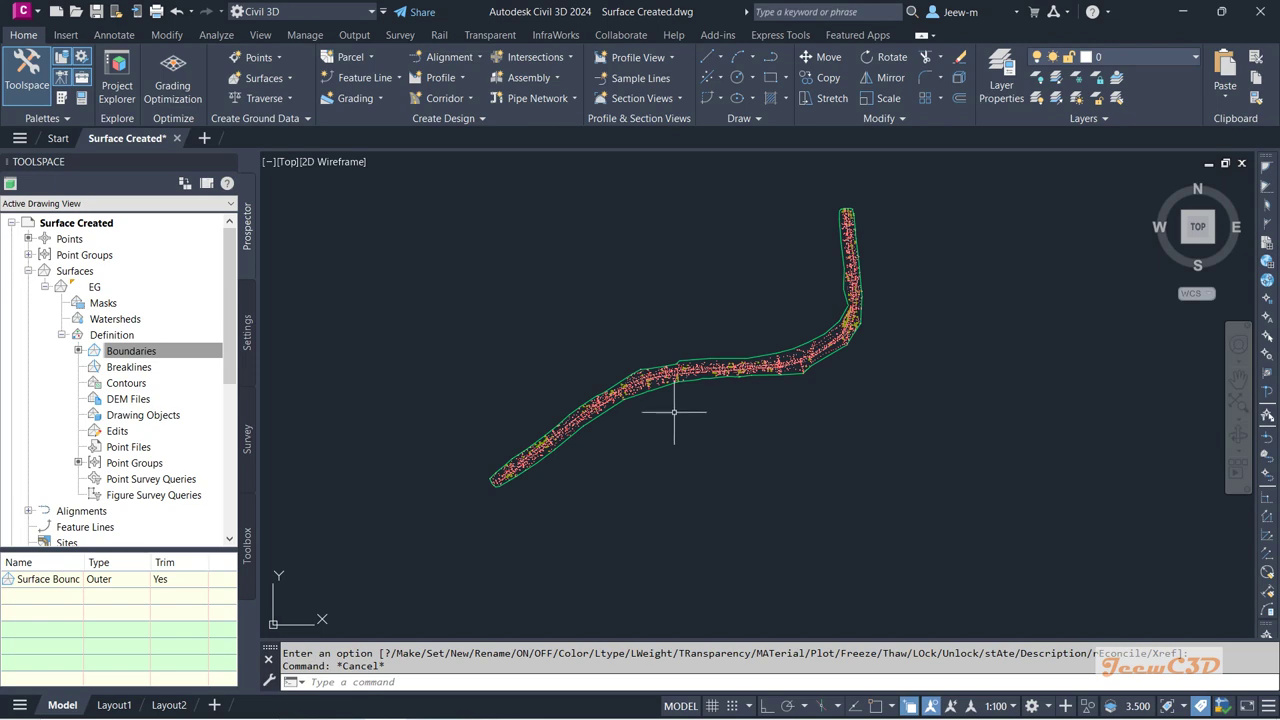
left_click(1143, 62)
scroll(1171, 294, "down", 10)
scroll(1105, 364, "down", 15)
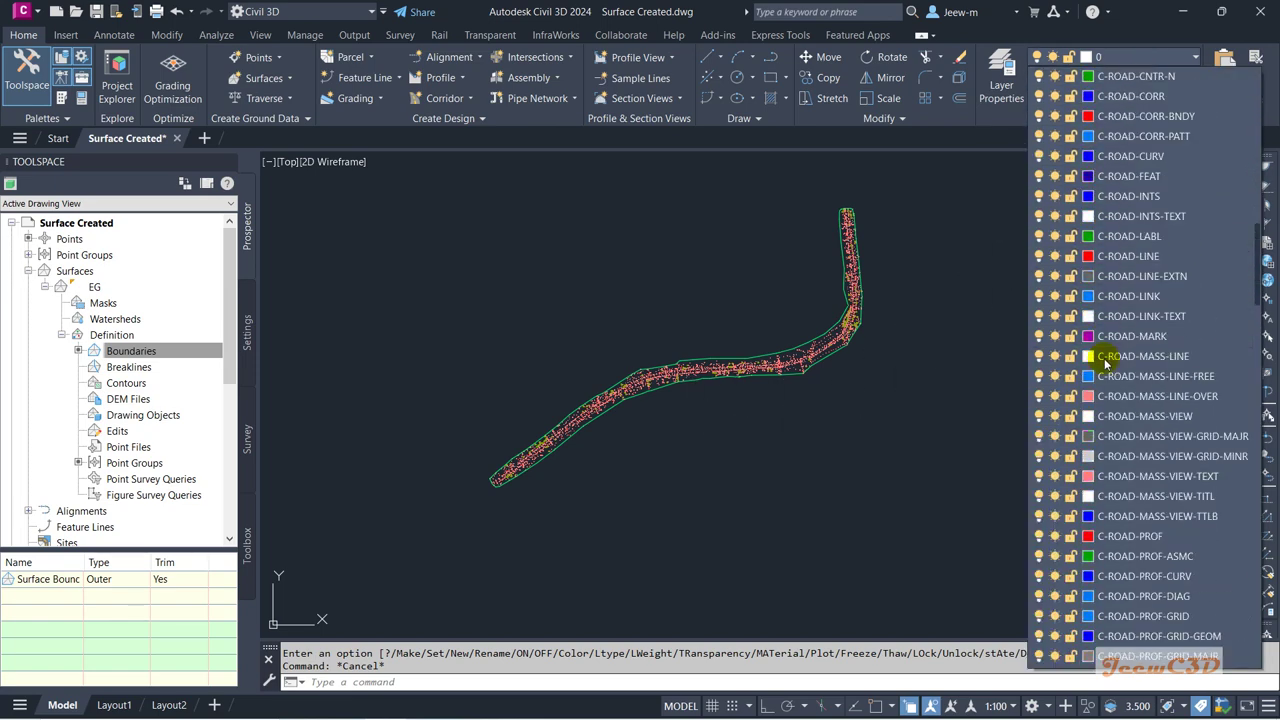
scroll(1109, 381, "down", 15)
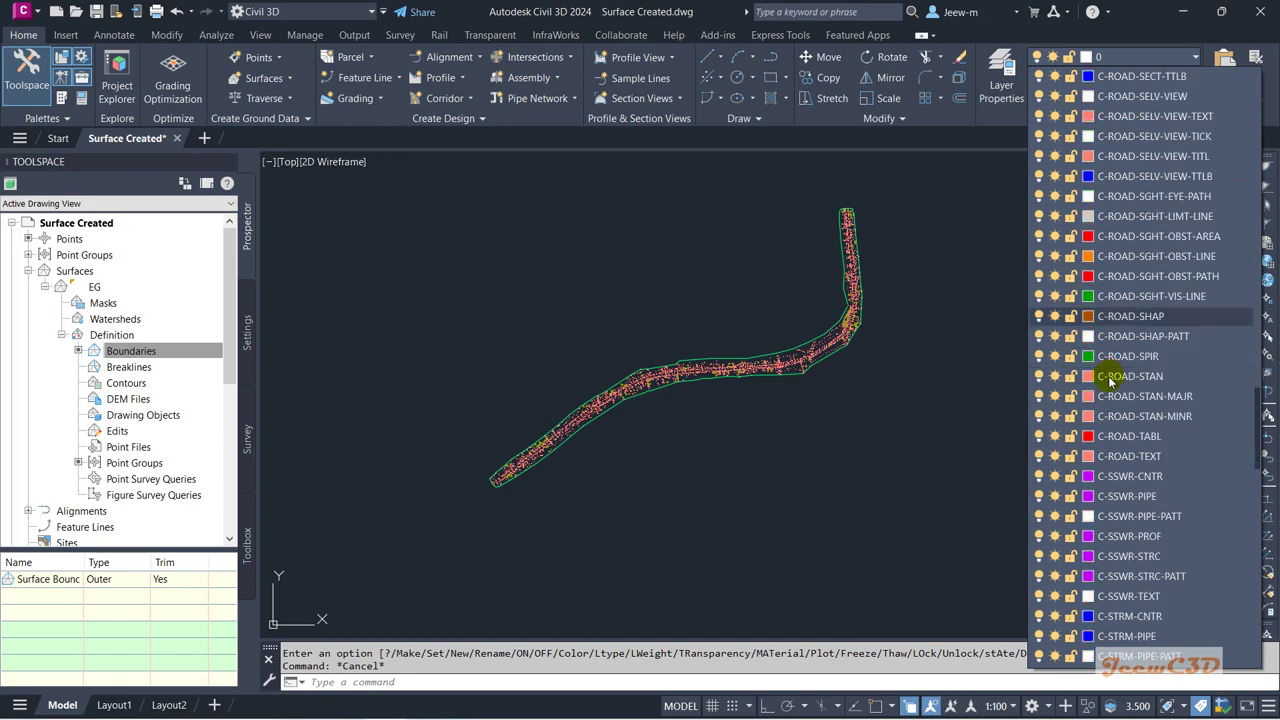
scroll(1109, 381, "down", 4)
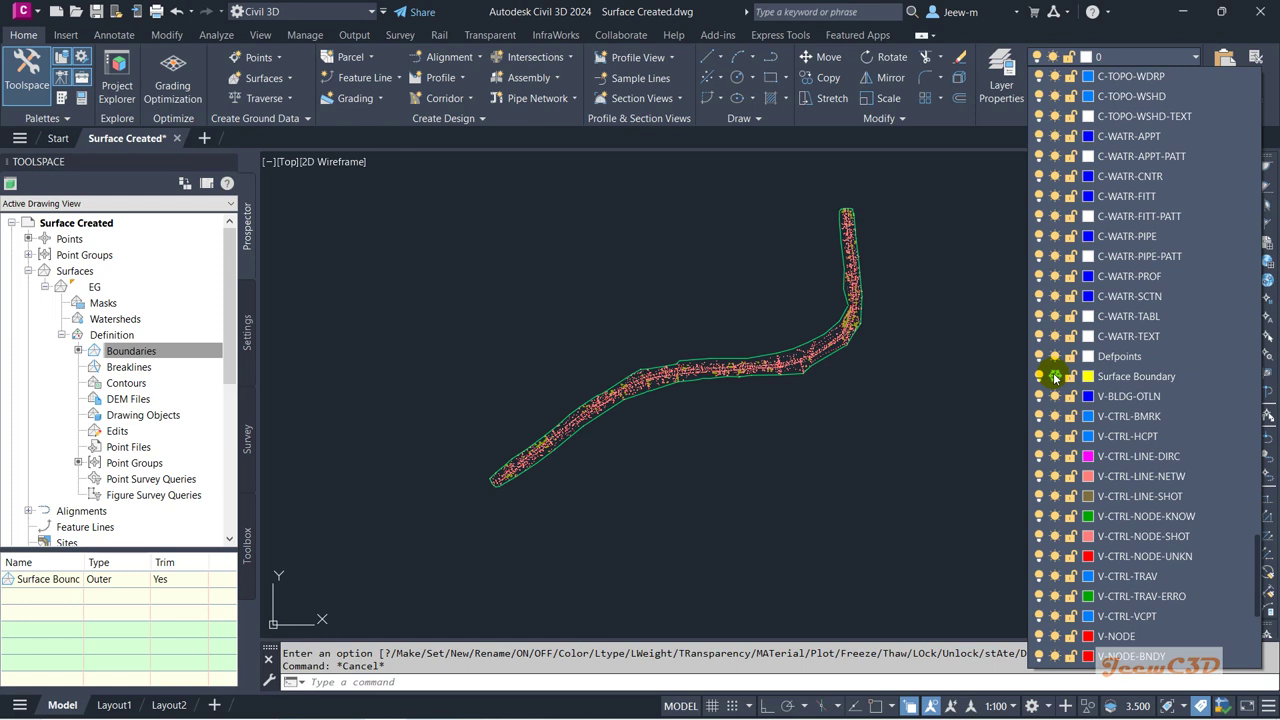
left_click(1044, 377)
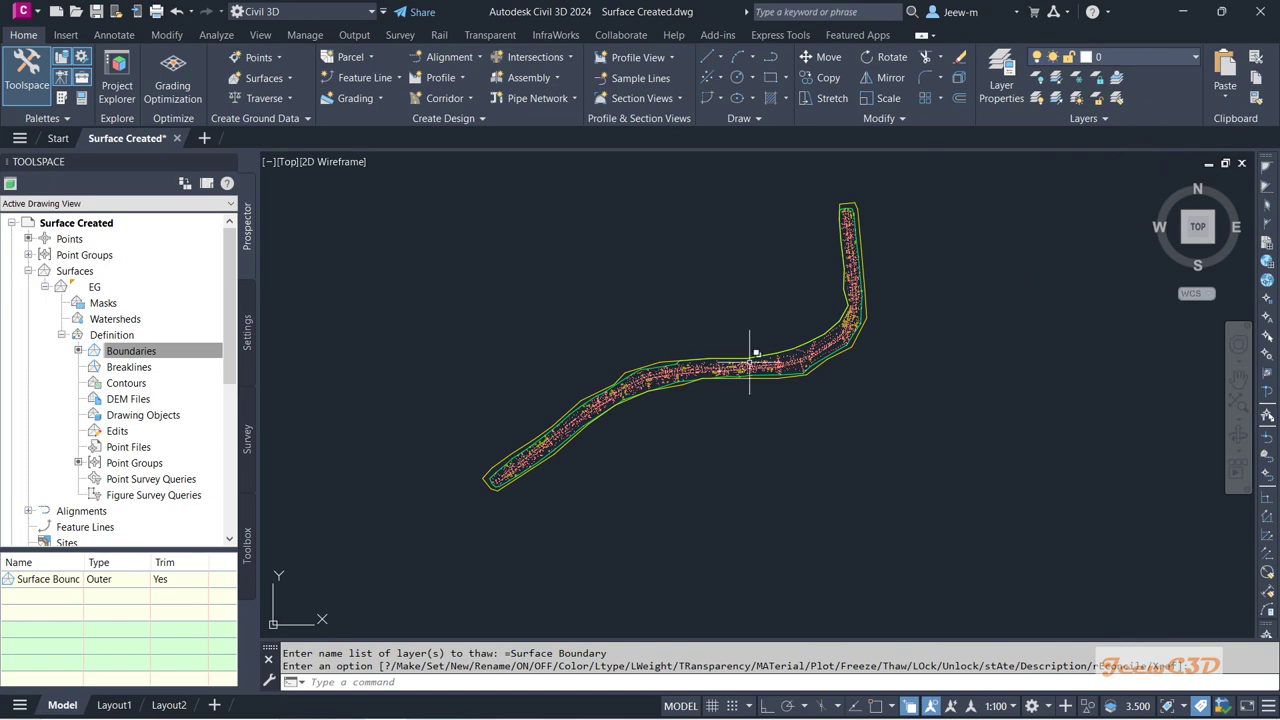
Select the yellow outline polyline, freeze its Surface Boundary layer again, and clear the selection
scroll(865, 317, "up", 3)
left_click(868, 300)
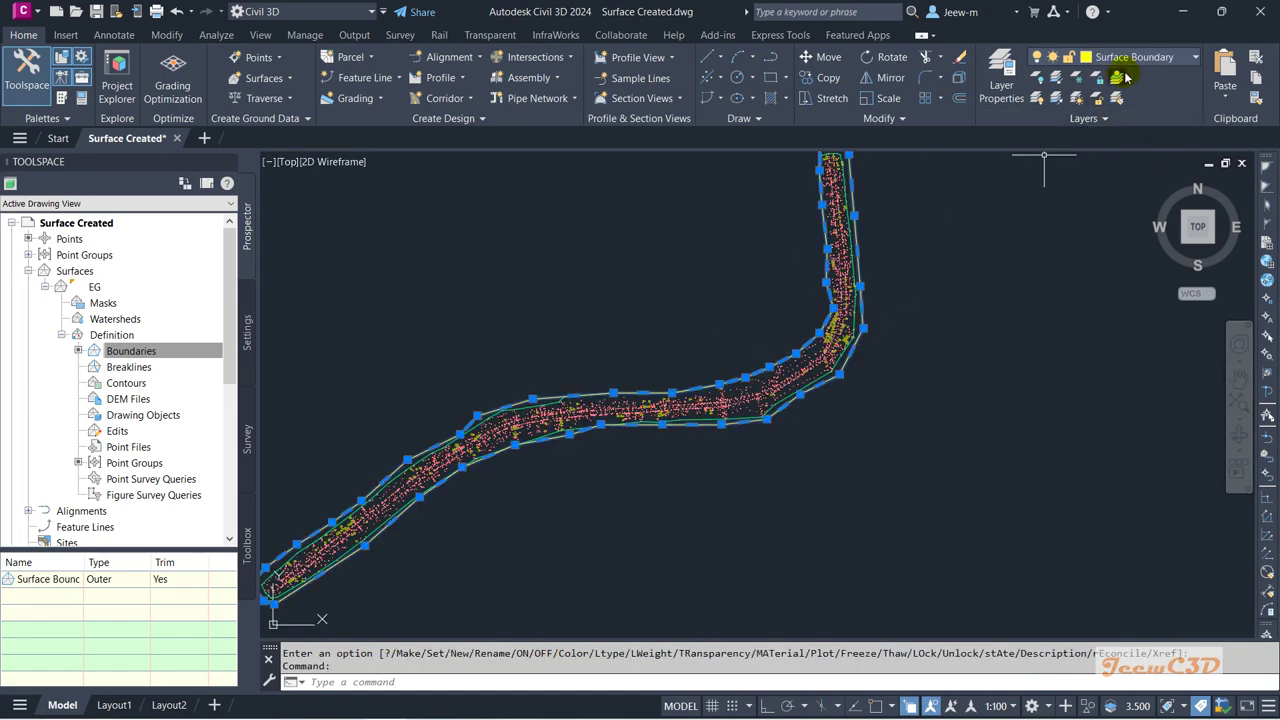
left_click(1125, 58)
left_click(1055, 76)
key("Escape")
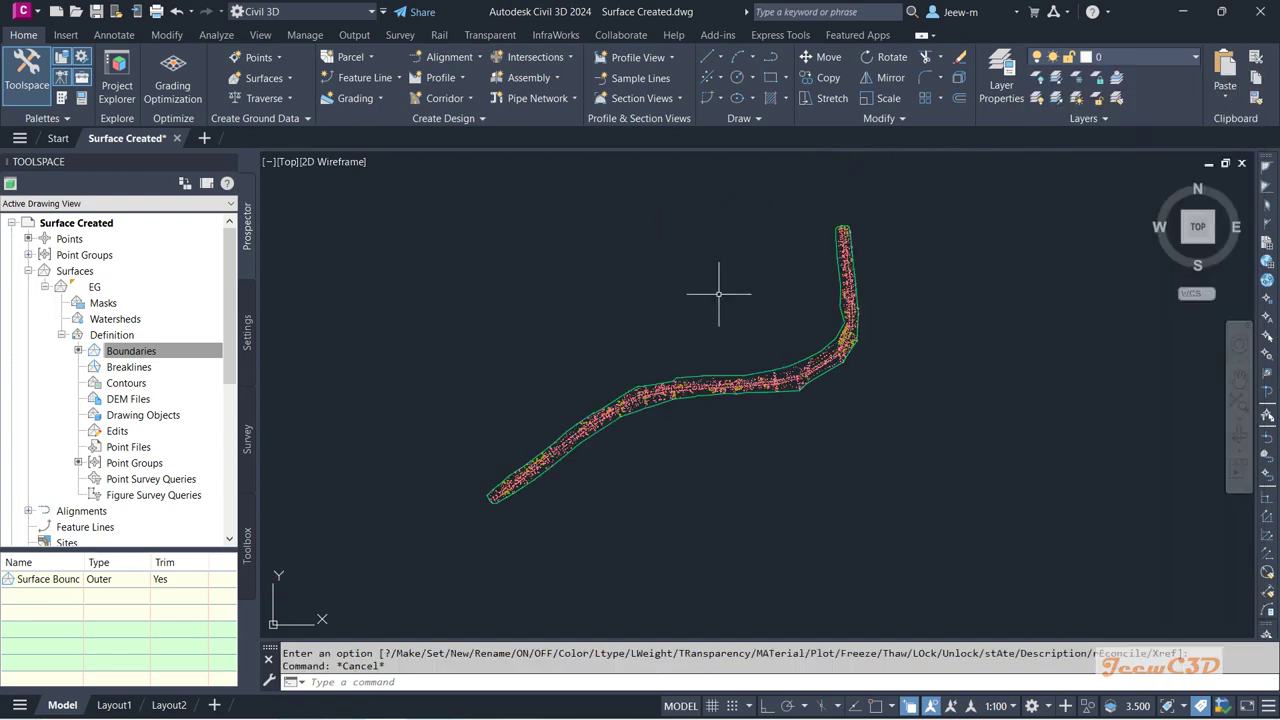